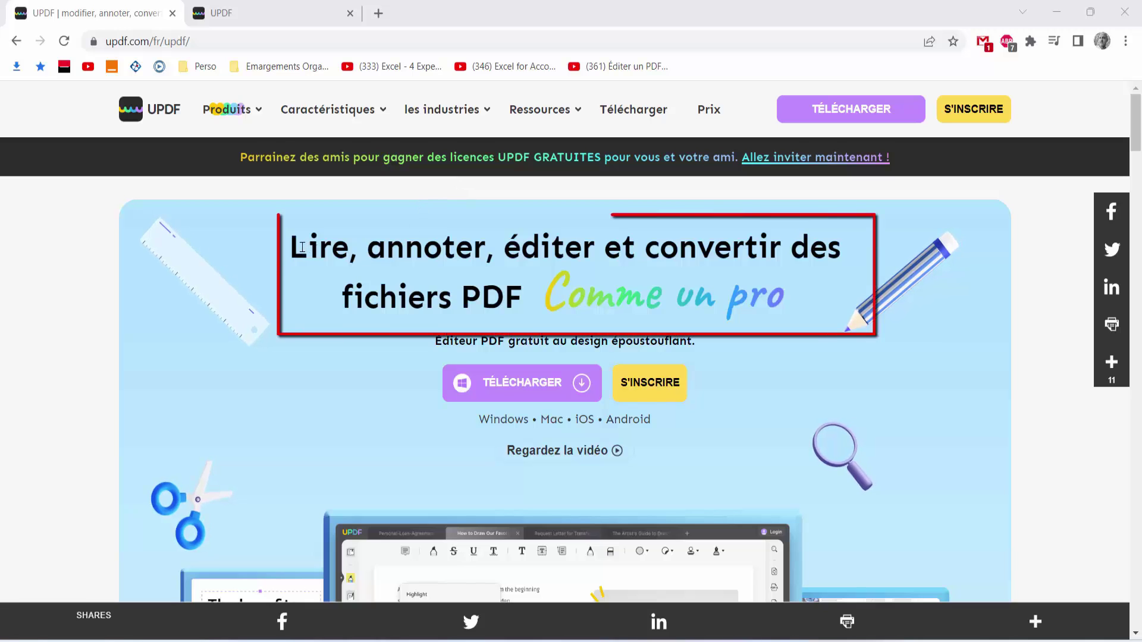
# Highlight parts of the UPDF headline and the page address, then clear the selections.
pyautogui.moveTo(307, 247); pyautogui.dragTo(441, 246)
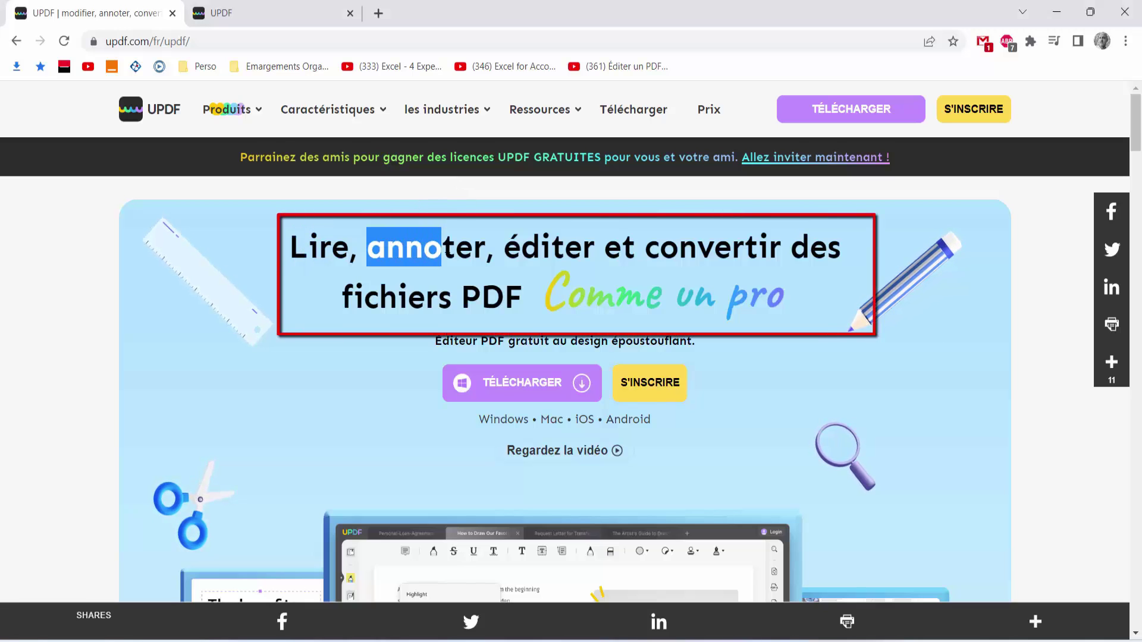
pyautogui.moveTo(645, 247); pyautogui.dragTo(757, 248)
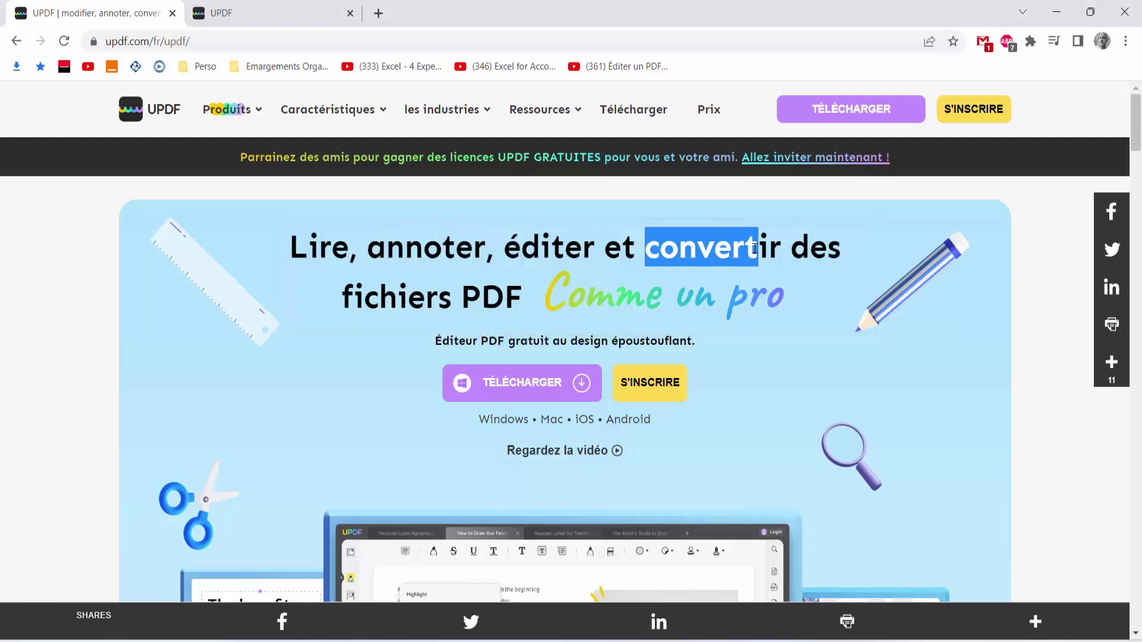
pyautogui.click(567, 357)
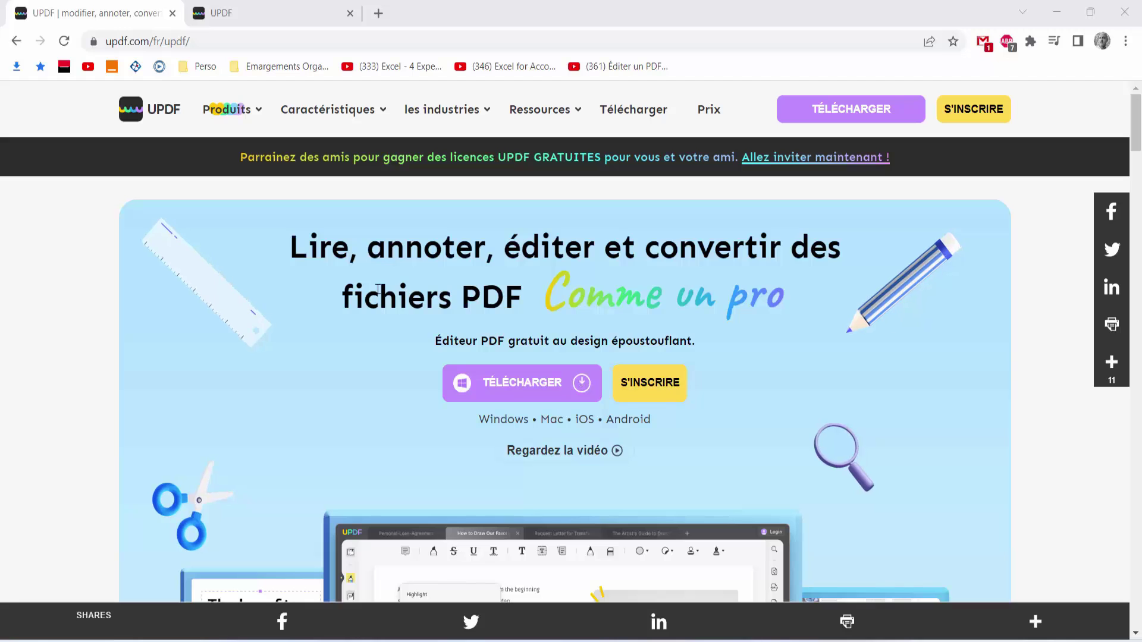
pyautogui.click(253, 39)
pyautogui.moveTo(204, 39); pyautogui.dragTo(80, 40)
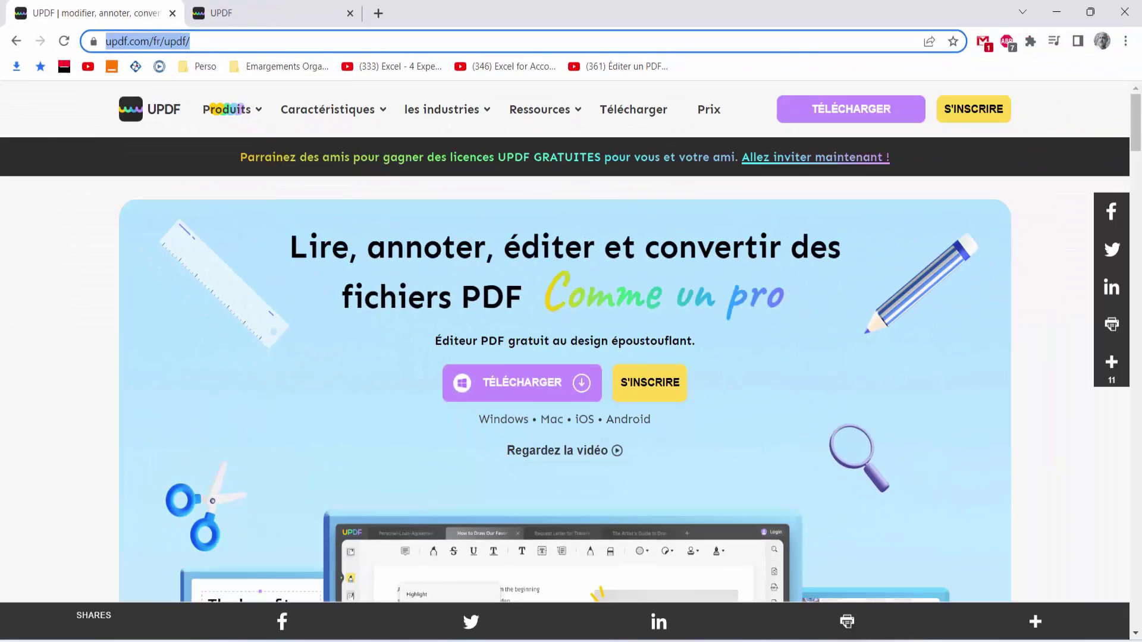
pyautogui.click(819, 351)
# Scroll through the UPDF page and open the annual-plan checkout on checkout.updf.com.
pyautogui.scroll(-5, 818, 352)
pyautogui.scroll(-5, 819, 351)
pyautogui.scroll(-5, 819, 352)
pyautogui.scroll(-3, 818, 351)
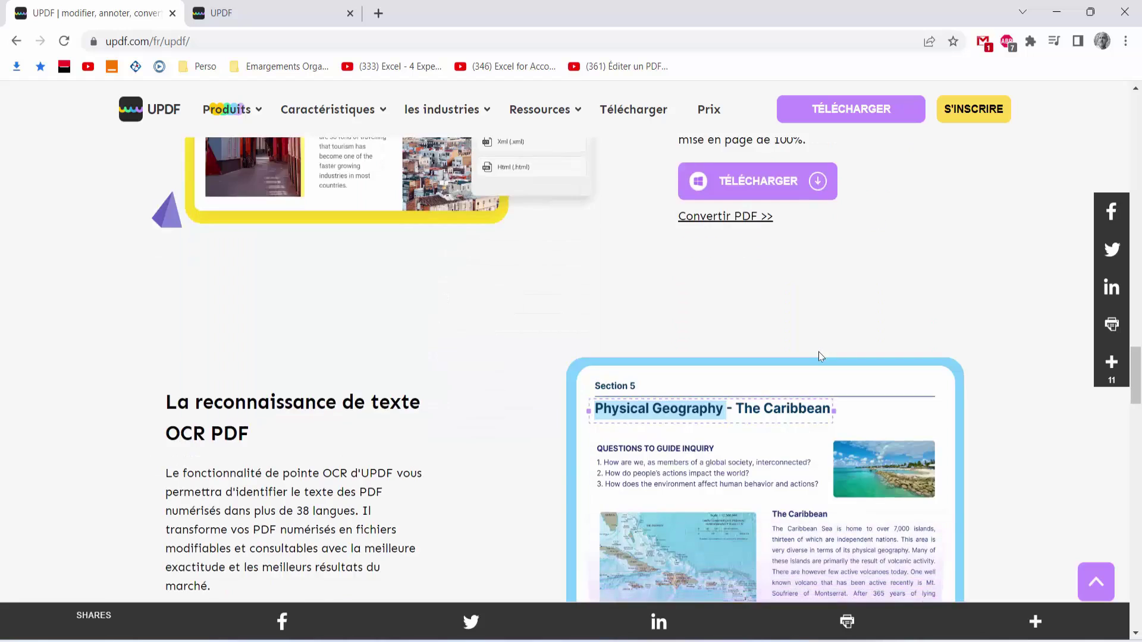
pyautogui.scroll(-5, 818, 352)
pyautogui.scroll(-5, 819, 351)
pyautogui.scroll(-5, 818, 351)
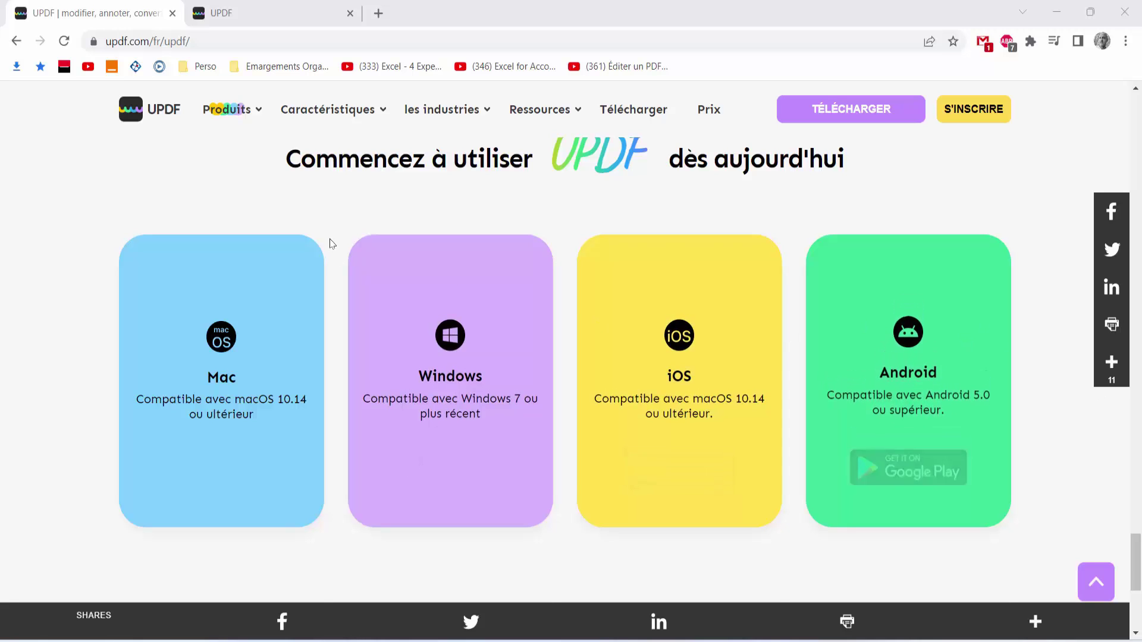
pyautogui.scroll(3, 329, 243)
pyautogui.scroll(4, 332, 243)
pyautogui.scroll(4, 330, 242)
pyautogui.scroll(10, 330, 243)
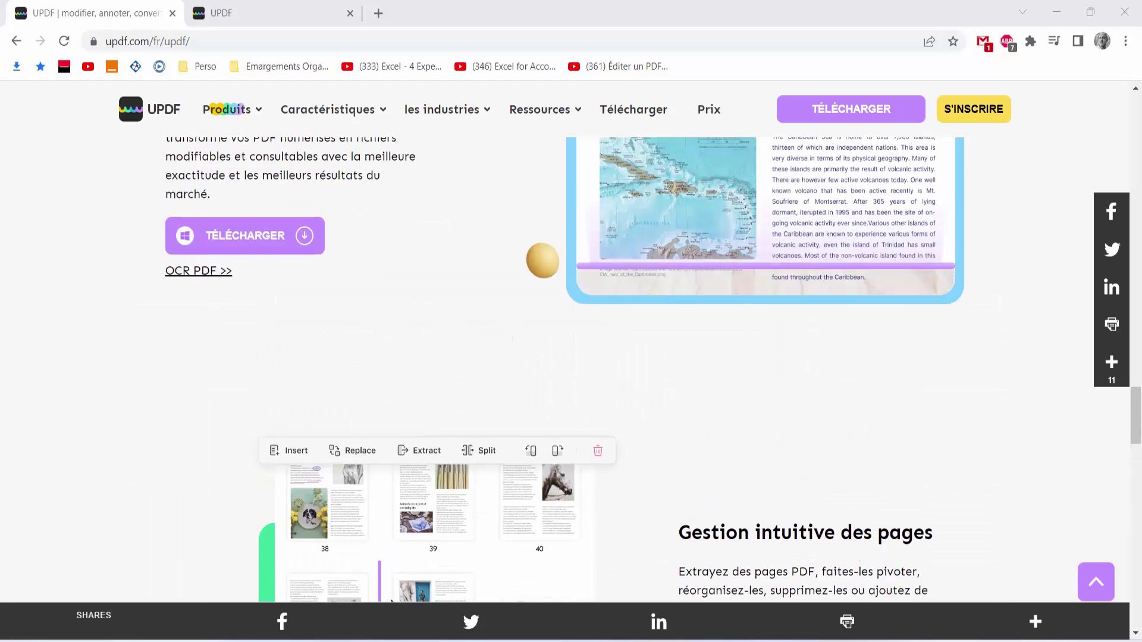
pyautogui.click(712, 122)
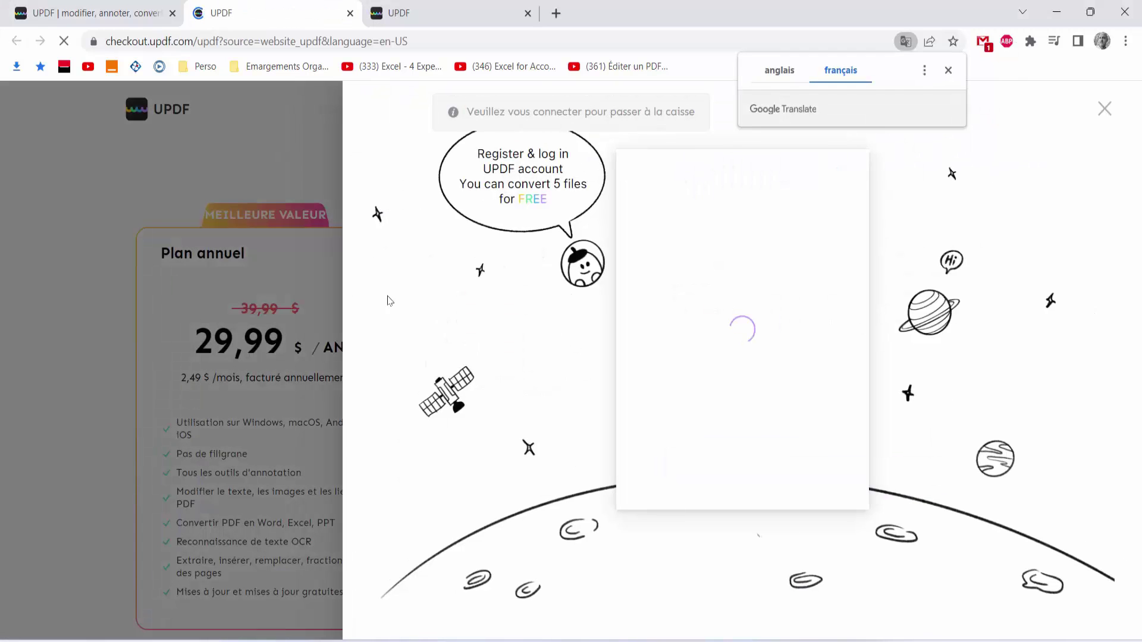
# Close the checkout sign-in panel, then select Solde cells C4:C29 in Excel and open their context menu.
pyautogui.click(1105, 110)
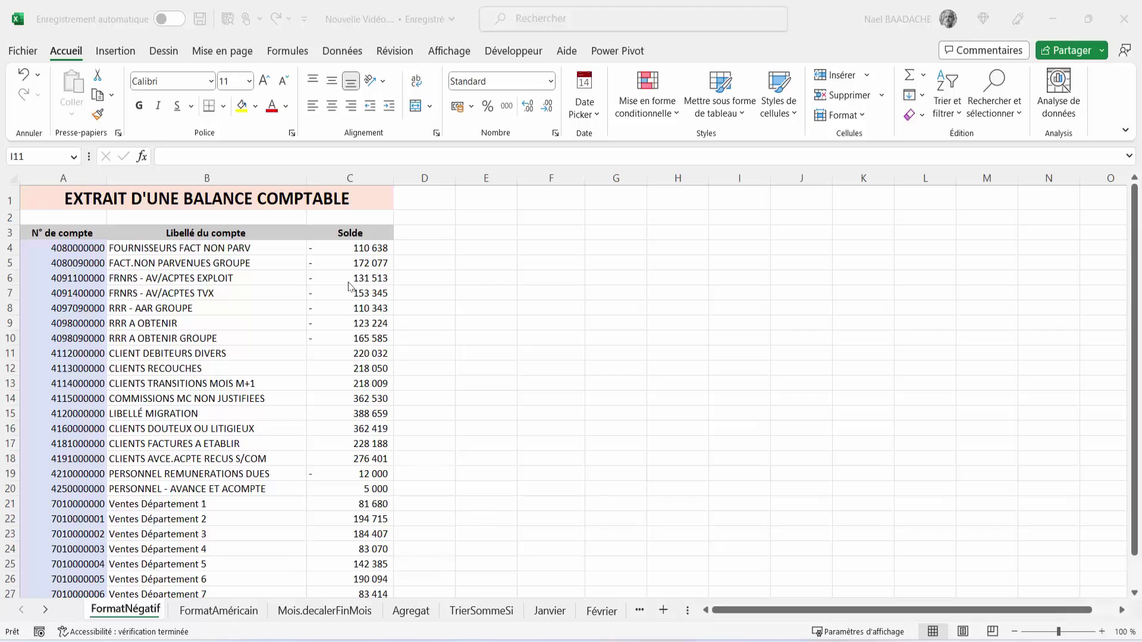
pyautogui.click(359, 253)
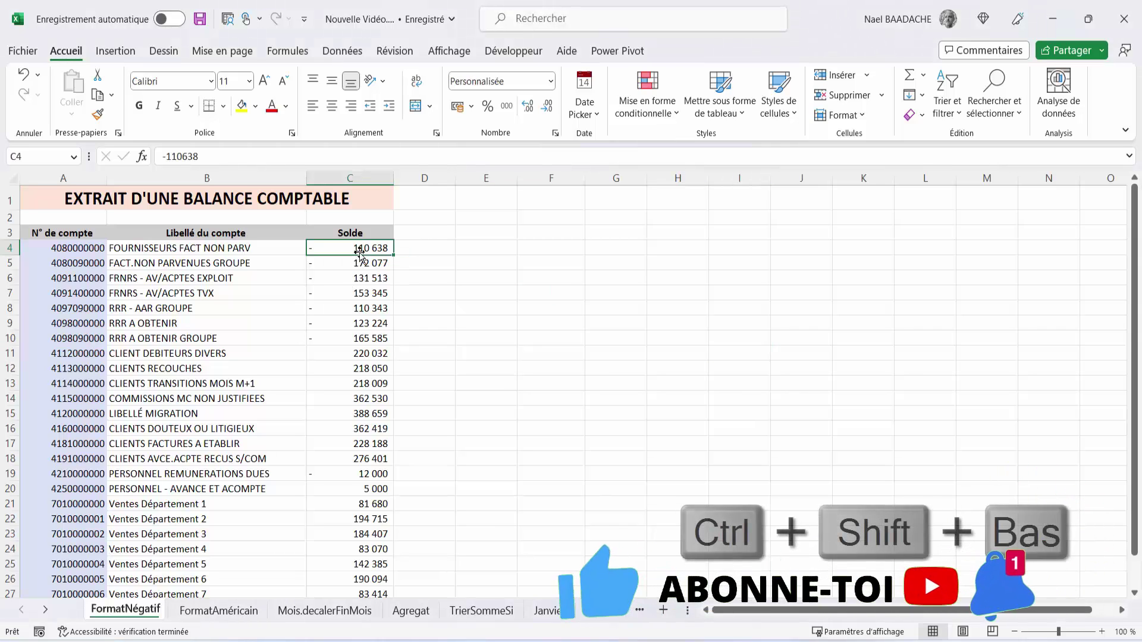
pyautogui.hotkey('ctrl', 'shift', 'Down')
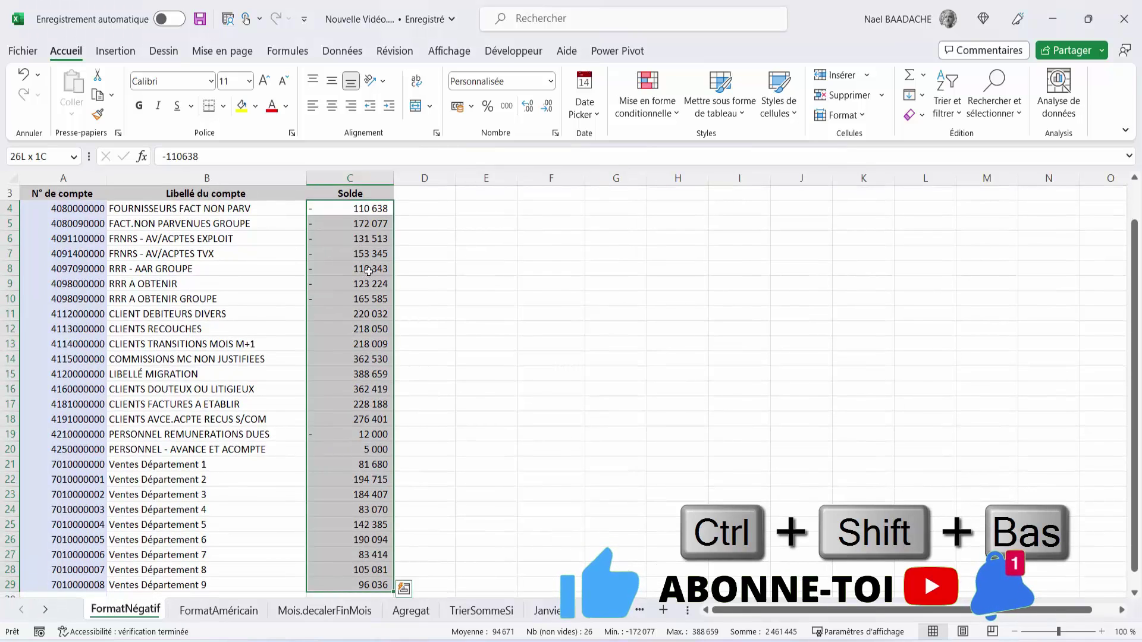
pyautogui.rightClick(369, 271)
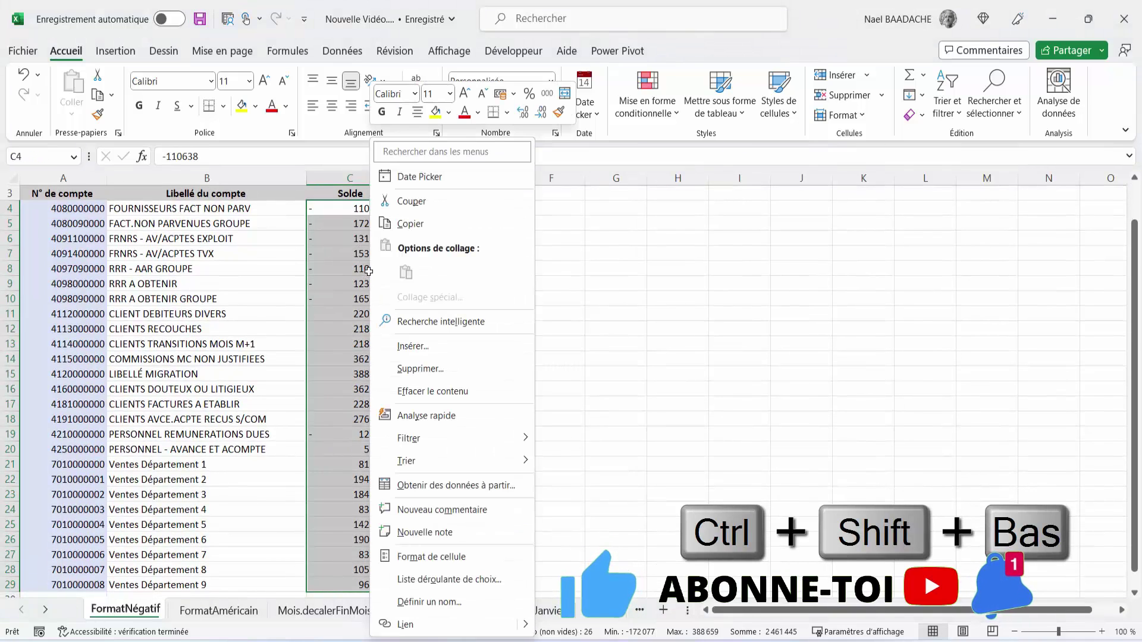
# Give the Solde cells the custom format # ##0,00;[rouge](# ##0,00).
pyautogui.click(417, 556)
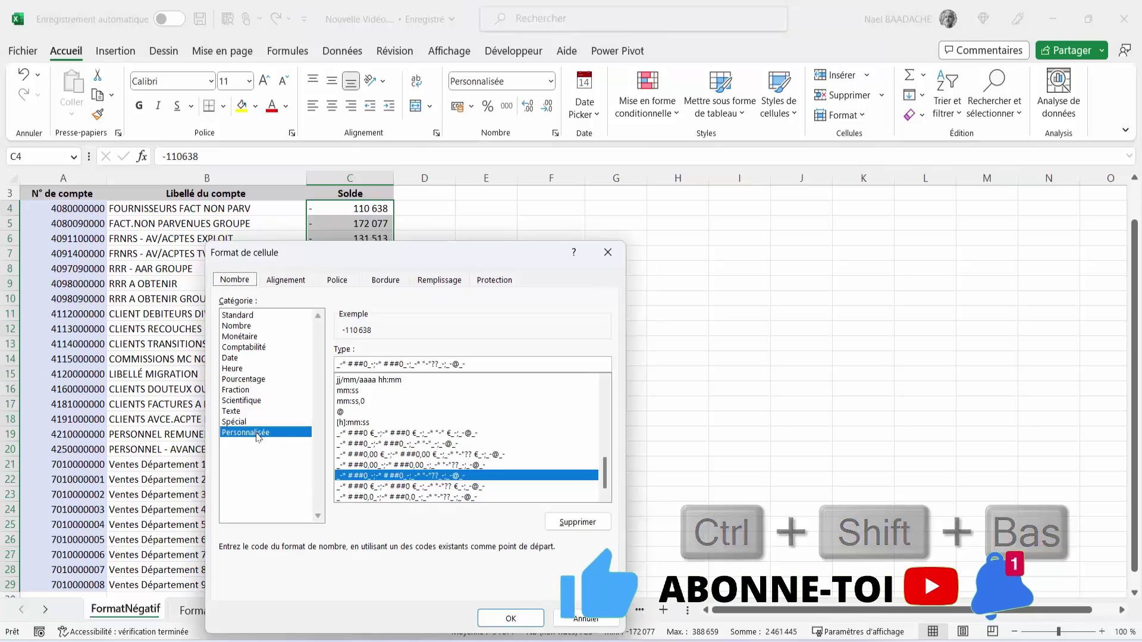
pyautogui.click(293, 442)
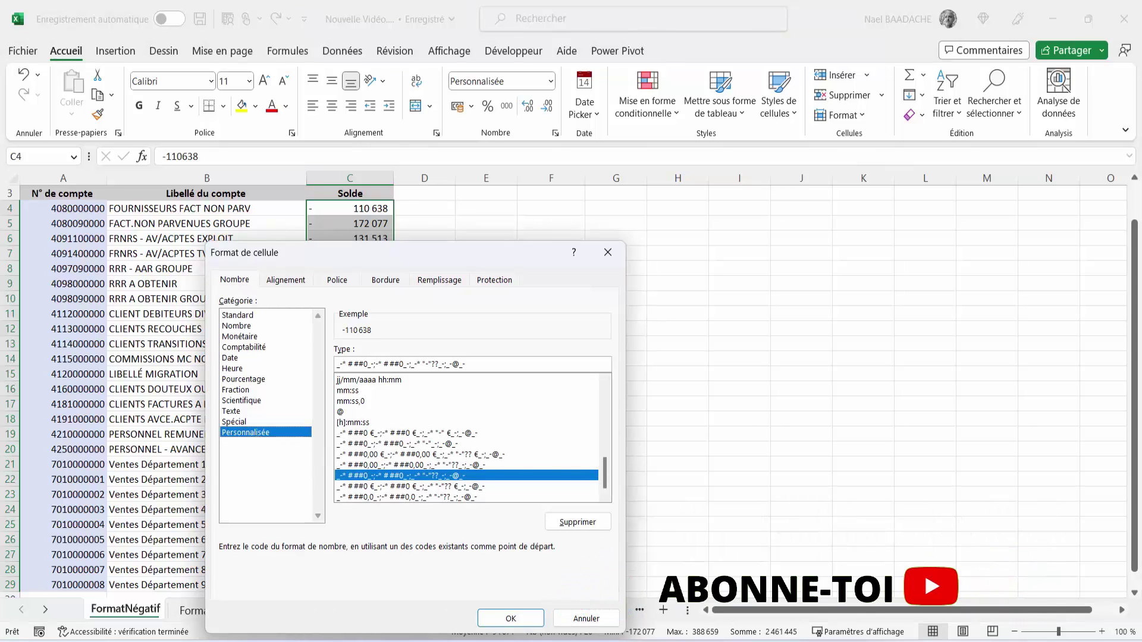
pyautogui.moveTo(604, 477); pyautogui.dragTo(604, 383)
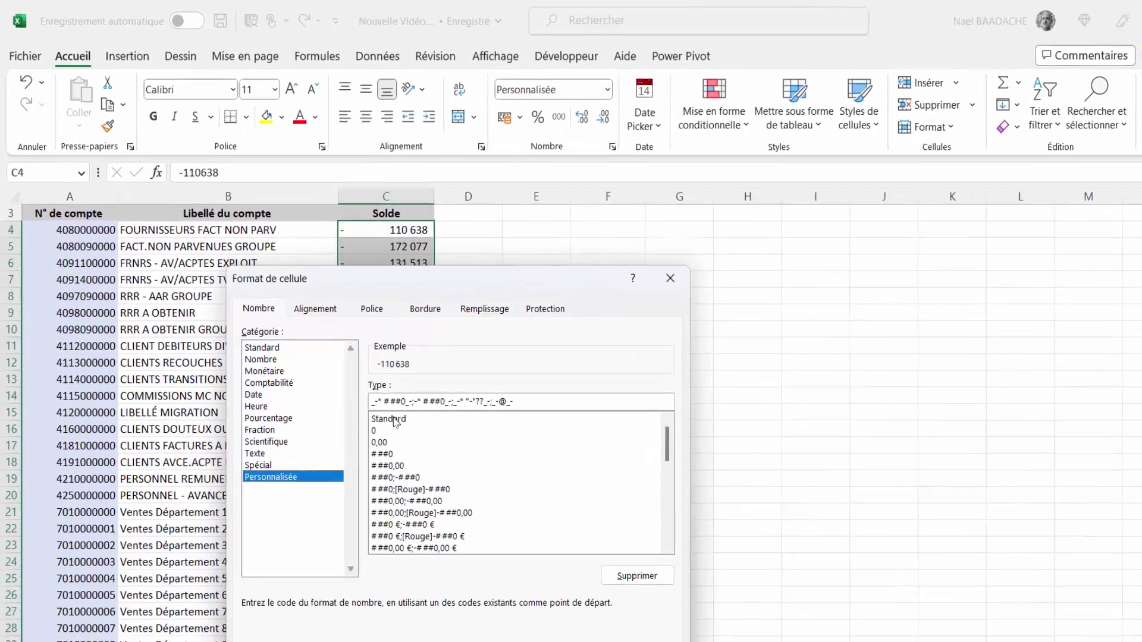
pyautogui.click(393, 419)
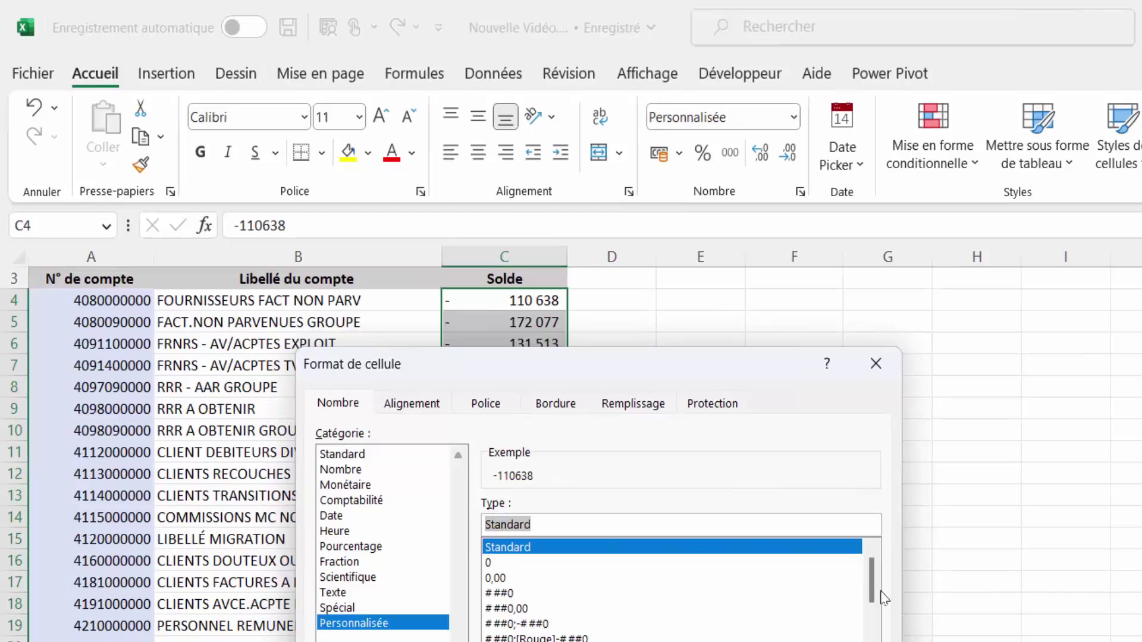
pyautogui.write('#')
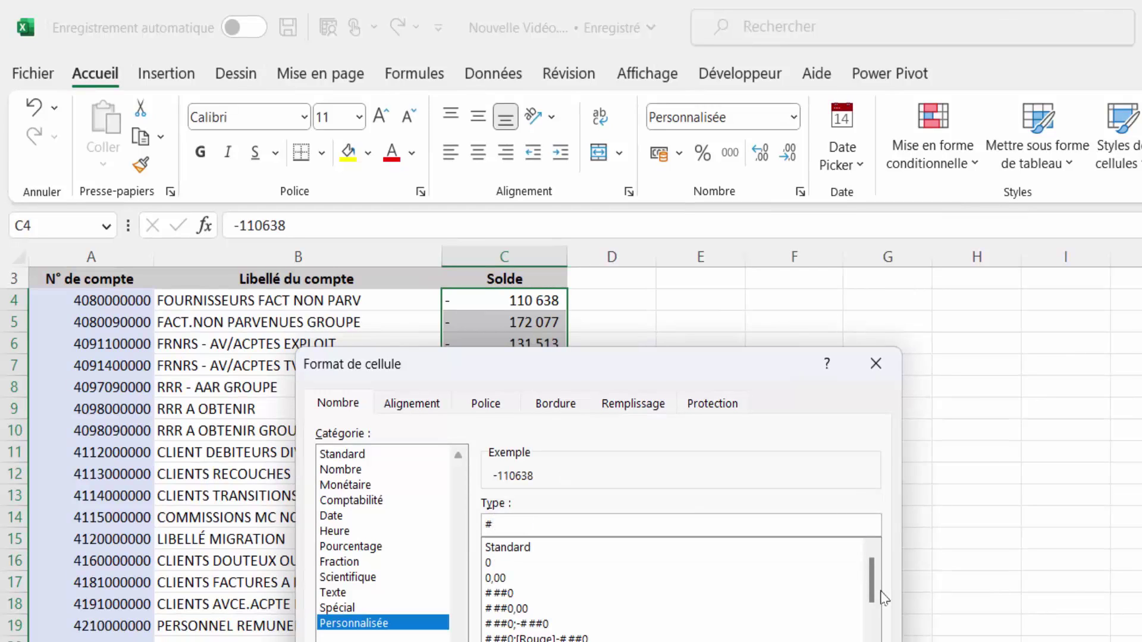
pyautogui.write(' #')
pyautogui.write('#')
pyautogui.write('0,00')
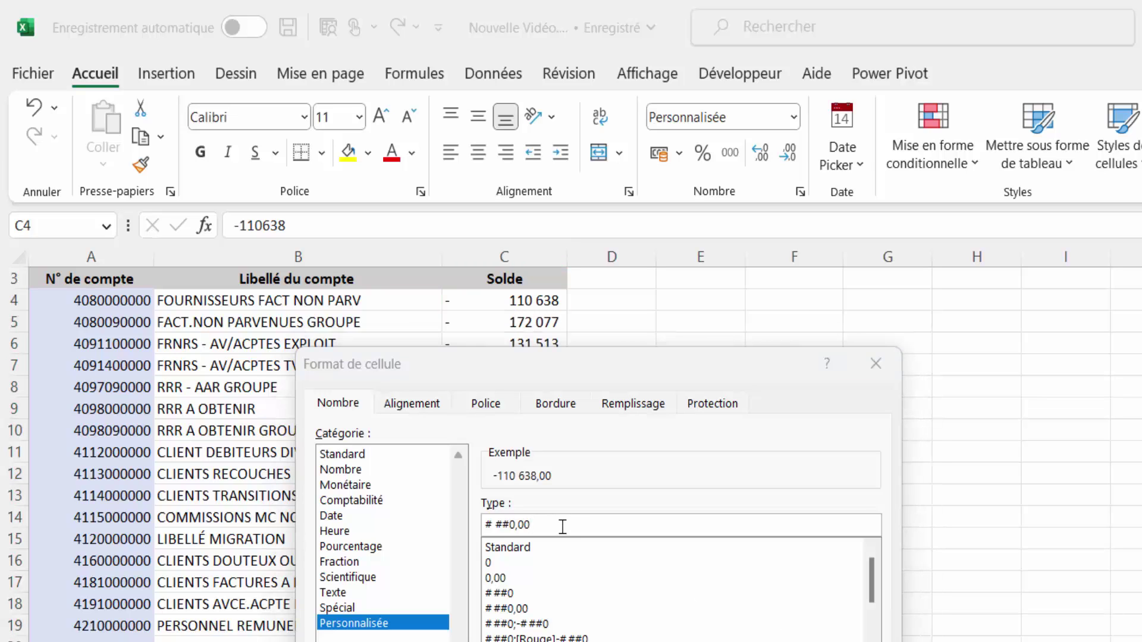
pyautogui.write('##0,00')
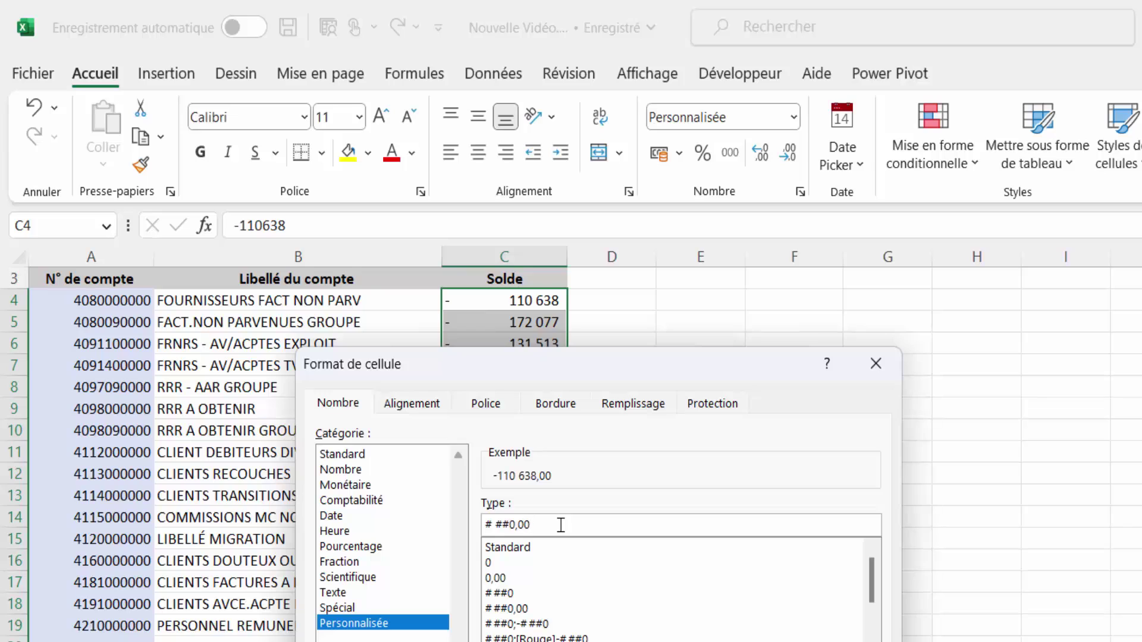
pyautogui.write(';')
pyautogui.write('[ro')
pyautogui.write('uge')
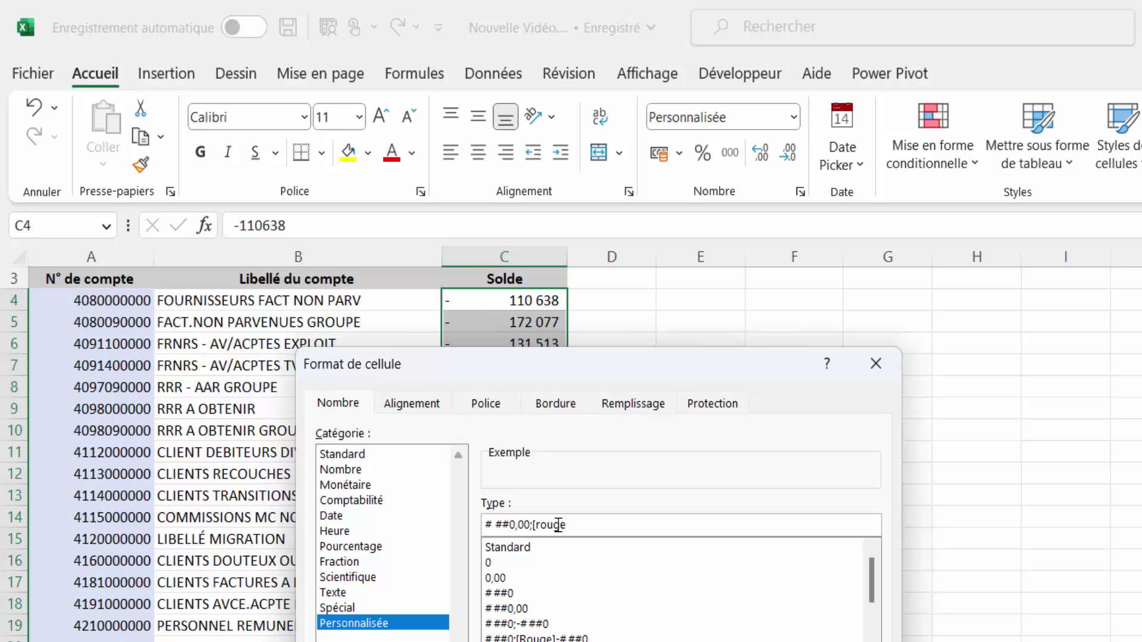
pyautogui.write(']')
pyautogui.write('(')
pyautogui.write('#')
pyautogui.write(' ##')
pyautogui.write('0,')
pyautogui.write('00)')
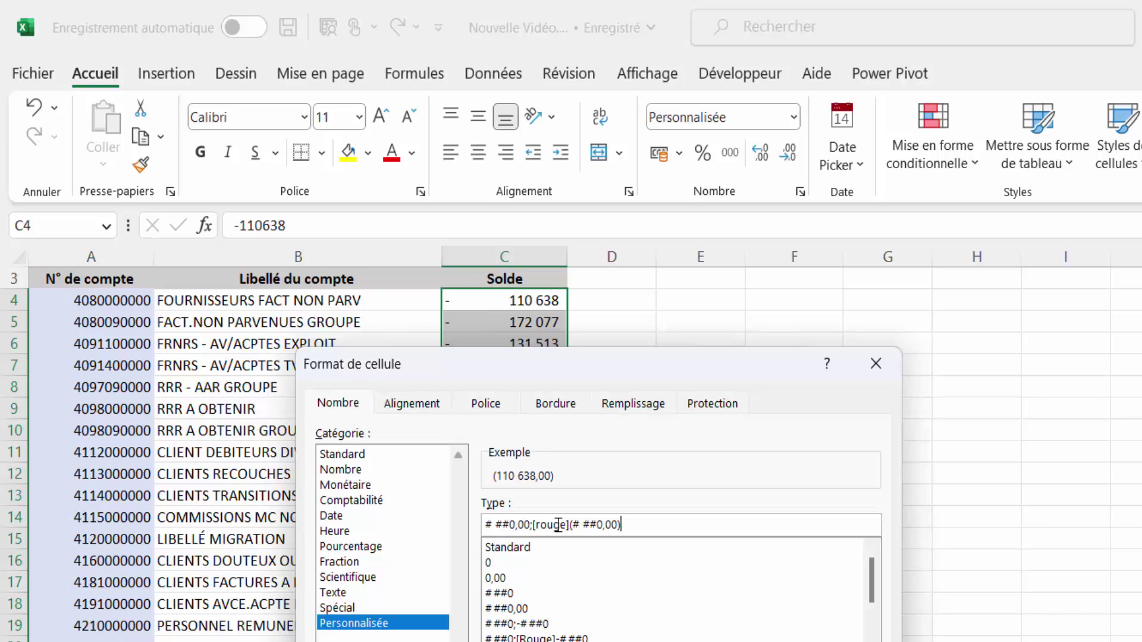
pyautogui.press('Return')
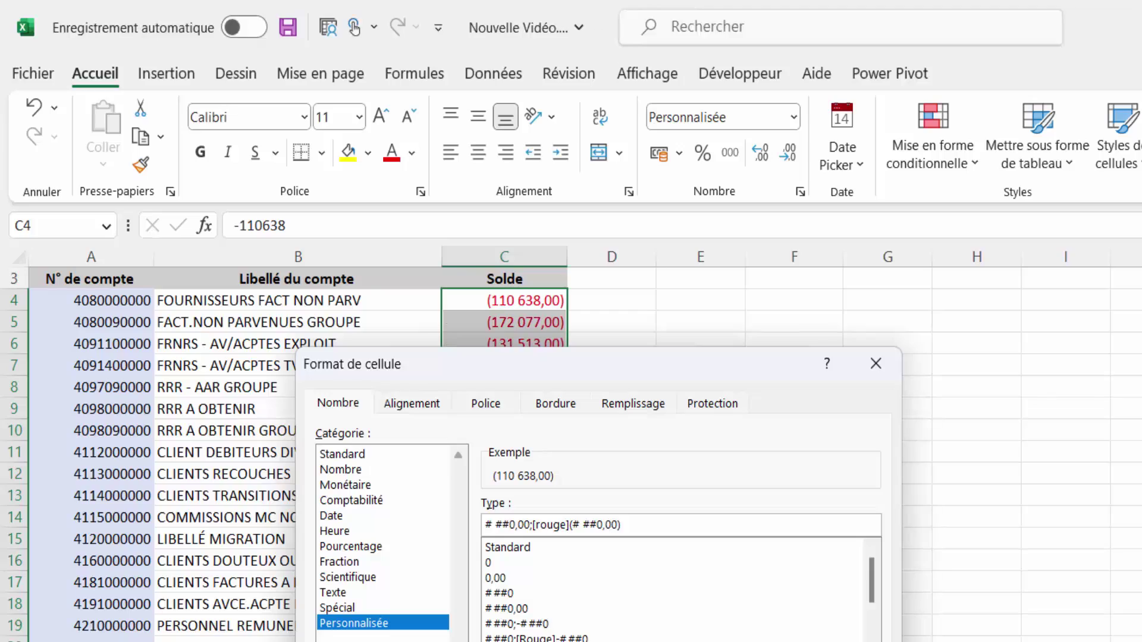
pyautogui.click(706, 430)
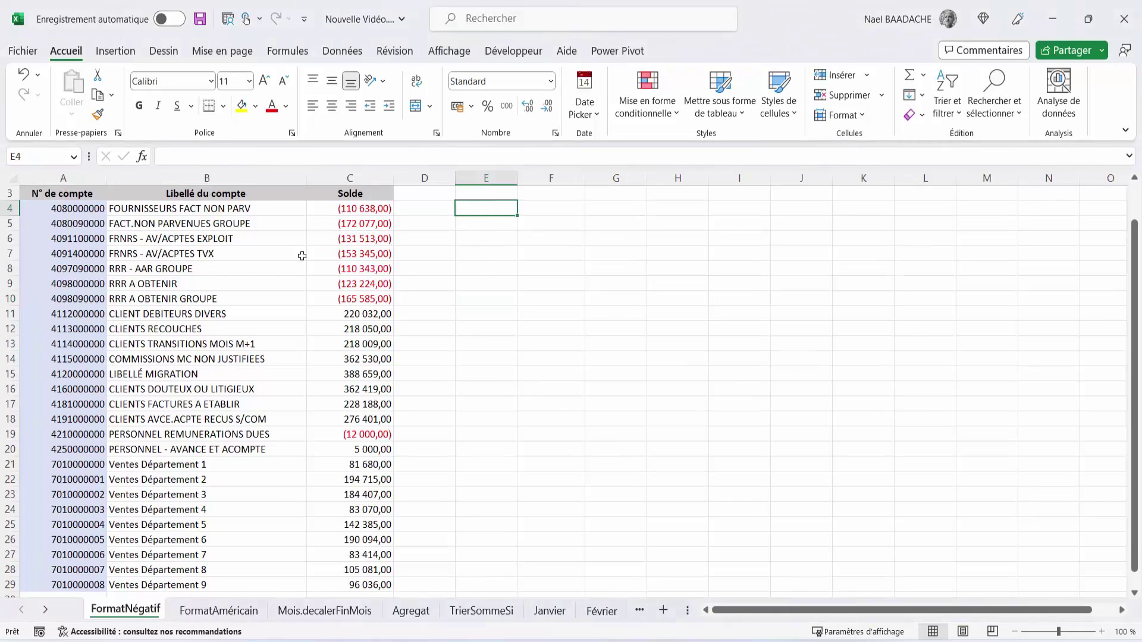
pyautogui.moveTo(342, 209); pyautogui.dragTo(328, 440)
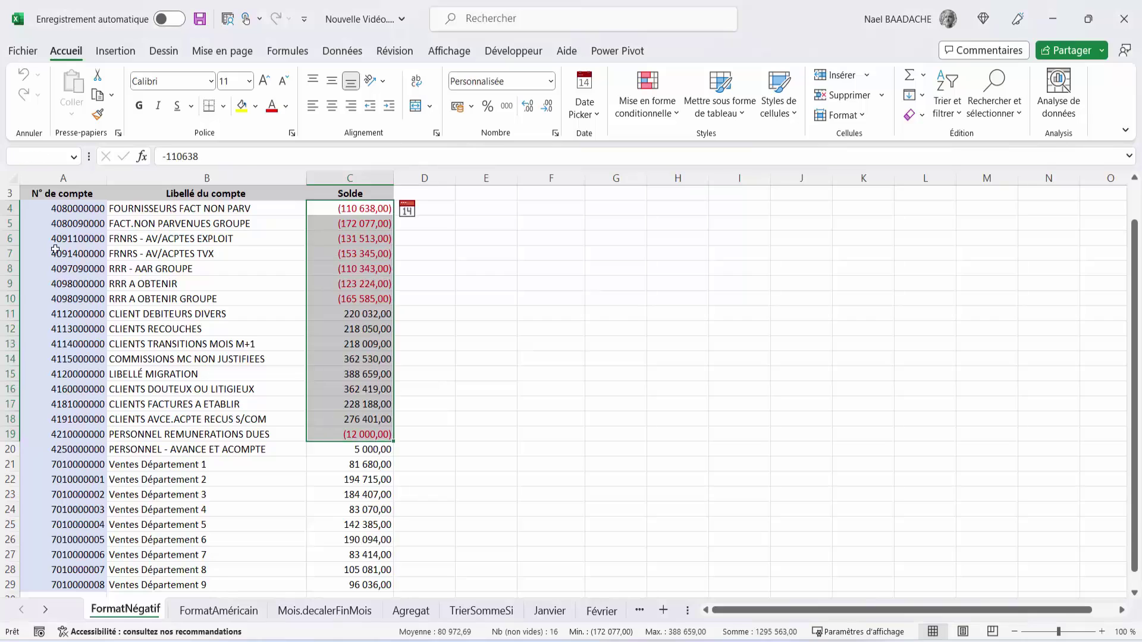
pyautogui.moveTo(65, 211); pyautogui.dragTo(57, 375)
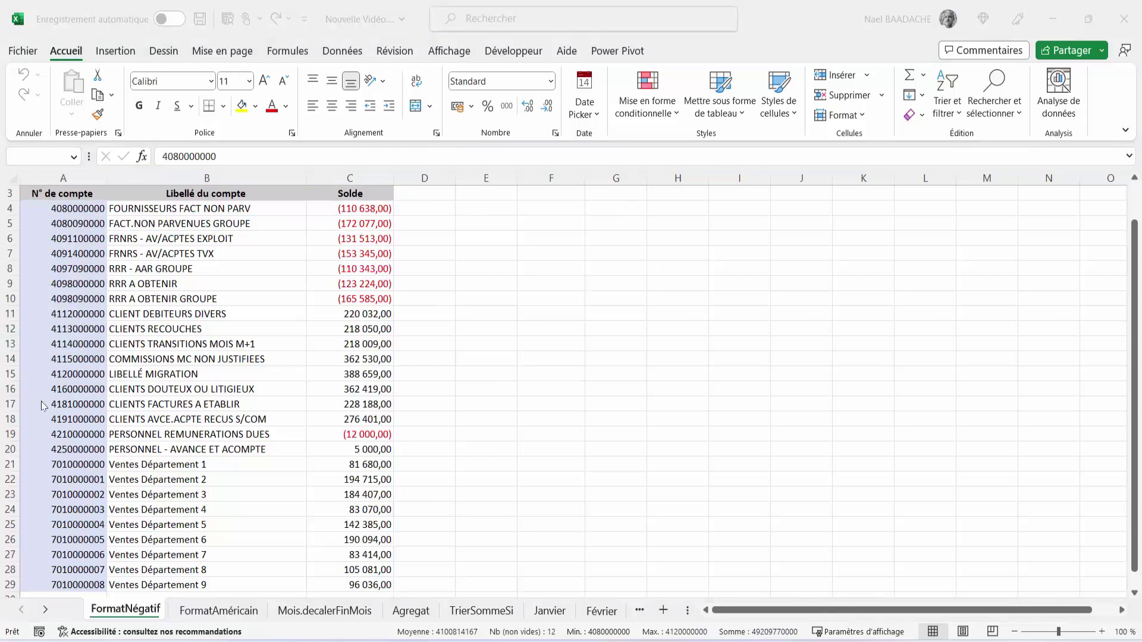
# Copy account numbers A4:A29, paste them at E4, and widen column E to fit.
pyautogui.click(80, 209)
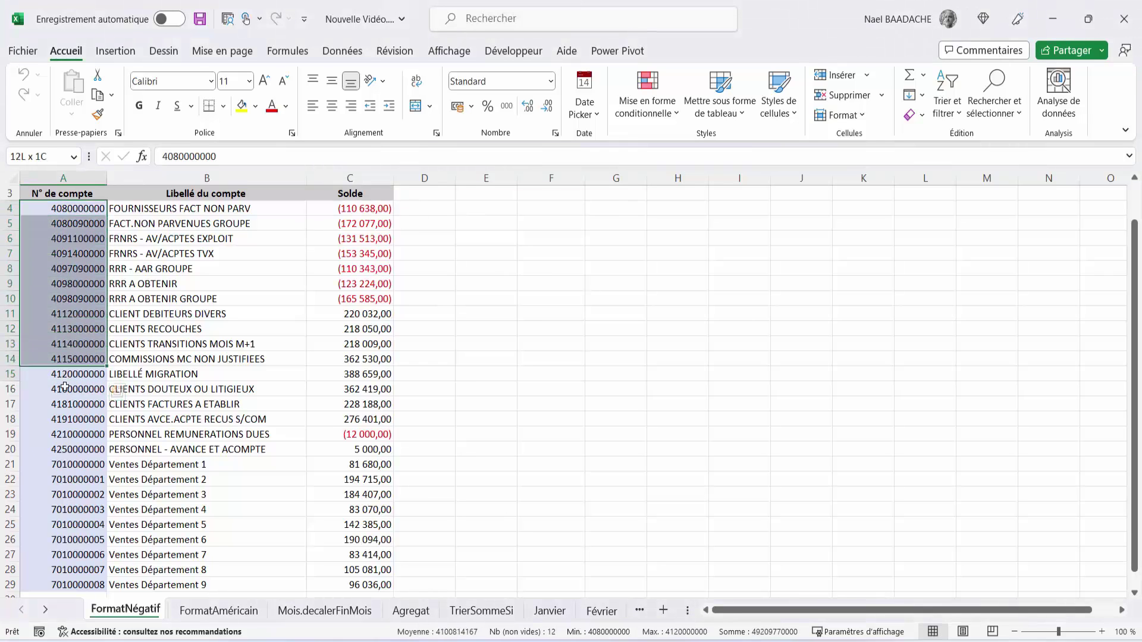
pyautogui.moveTo(80, 209); pyautogui.dragTo(65, 394)
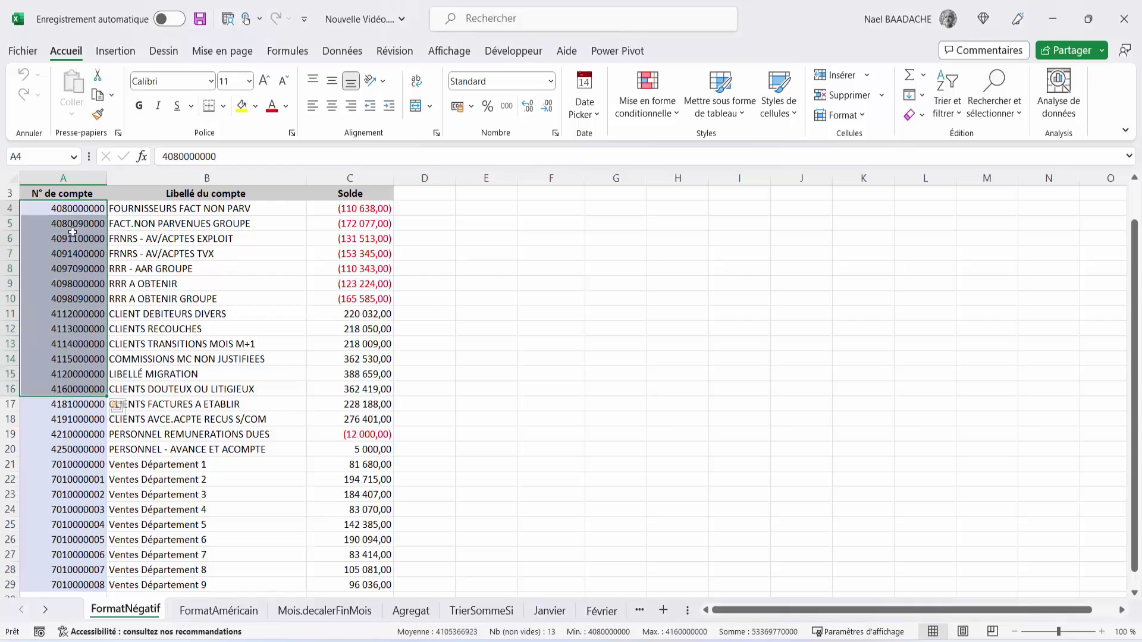
pyautogui.click(75, 208)
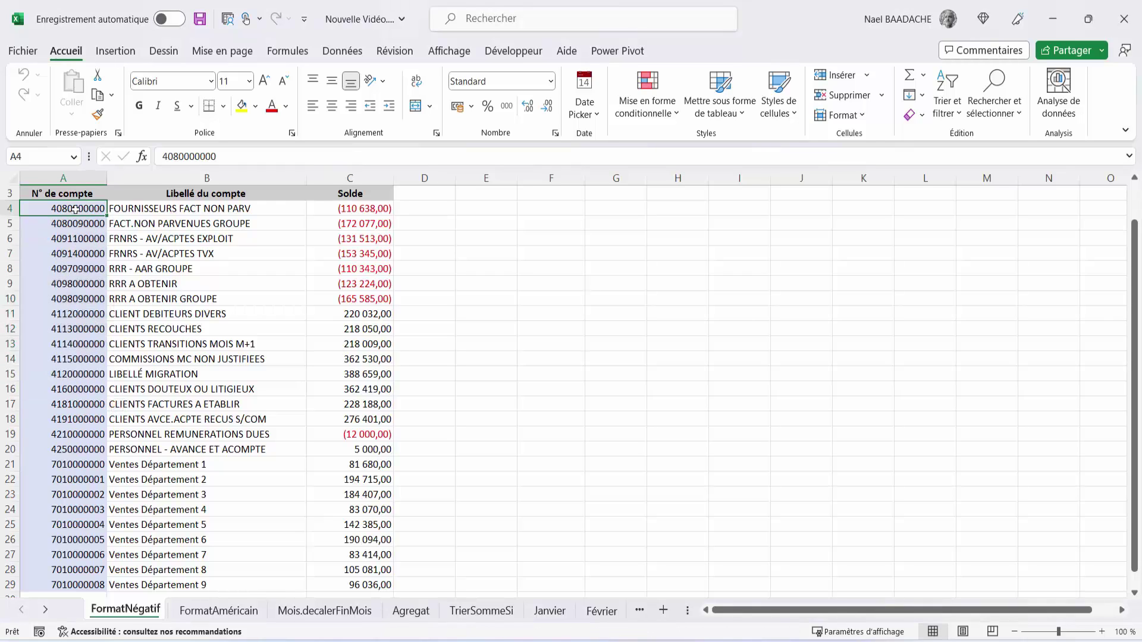
pyautogui.hotkey('ctrl', 'shift', 'Down')
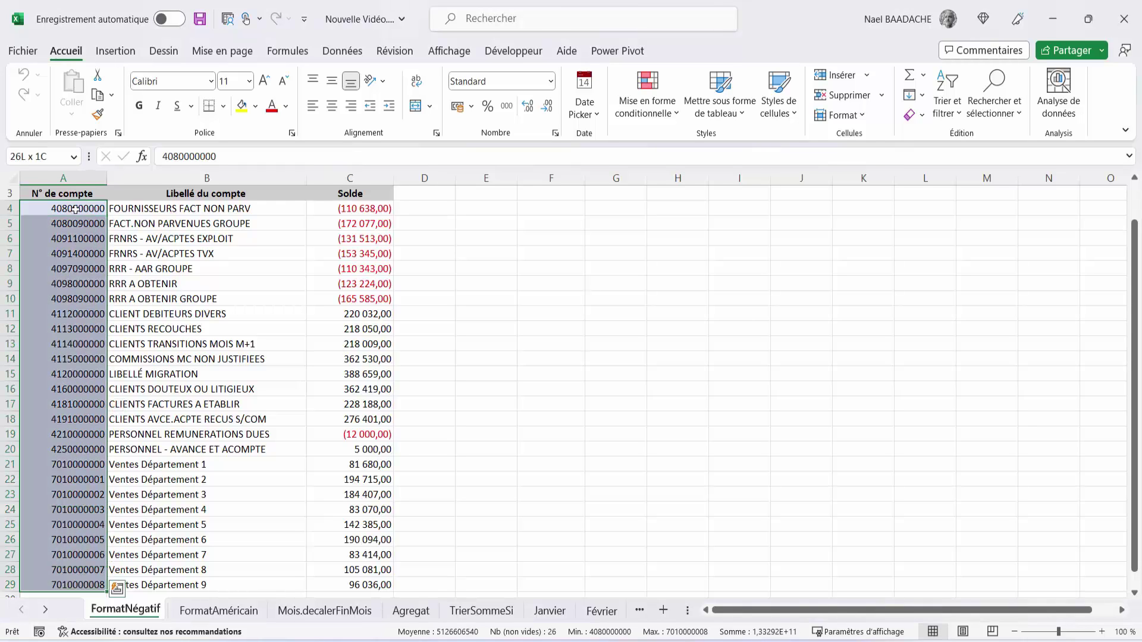
pyautogui.hotkey('ctrl', 'c')
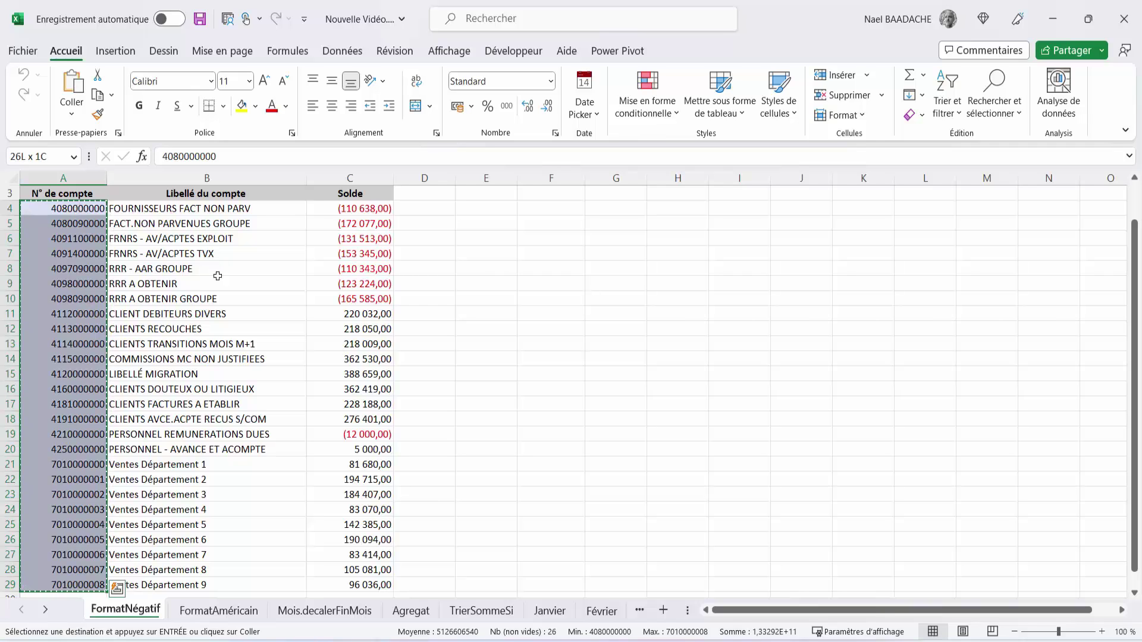
pyautogui.click(498, 208)
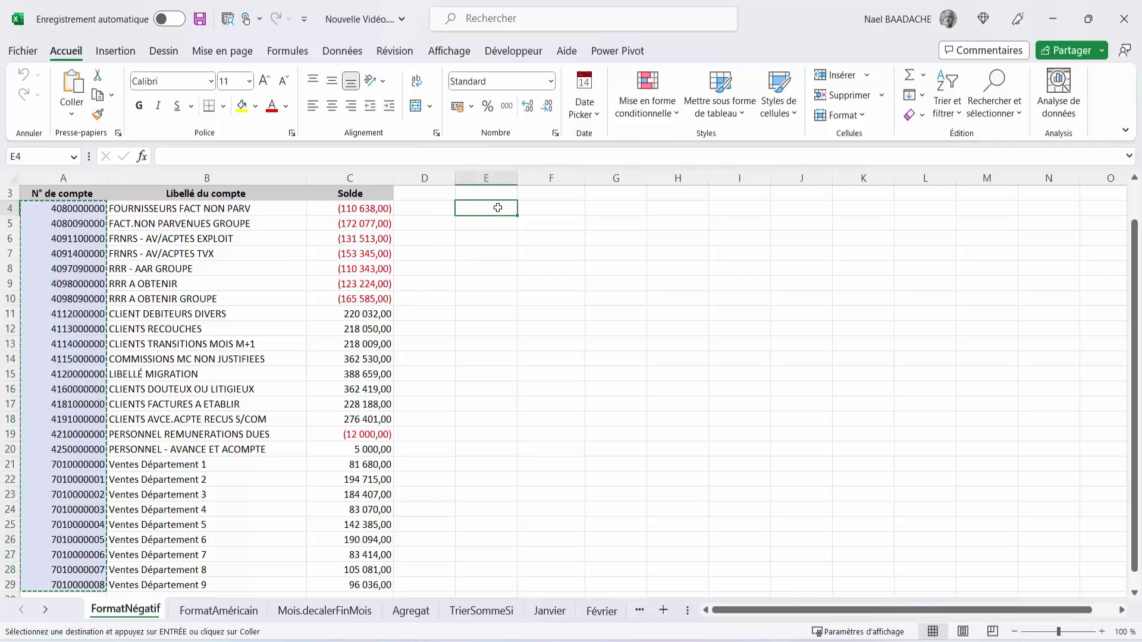
pyautogui.hotkey('ctrl', 'v')
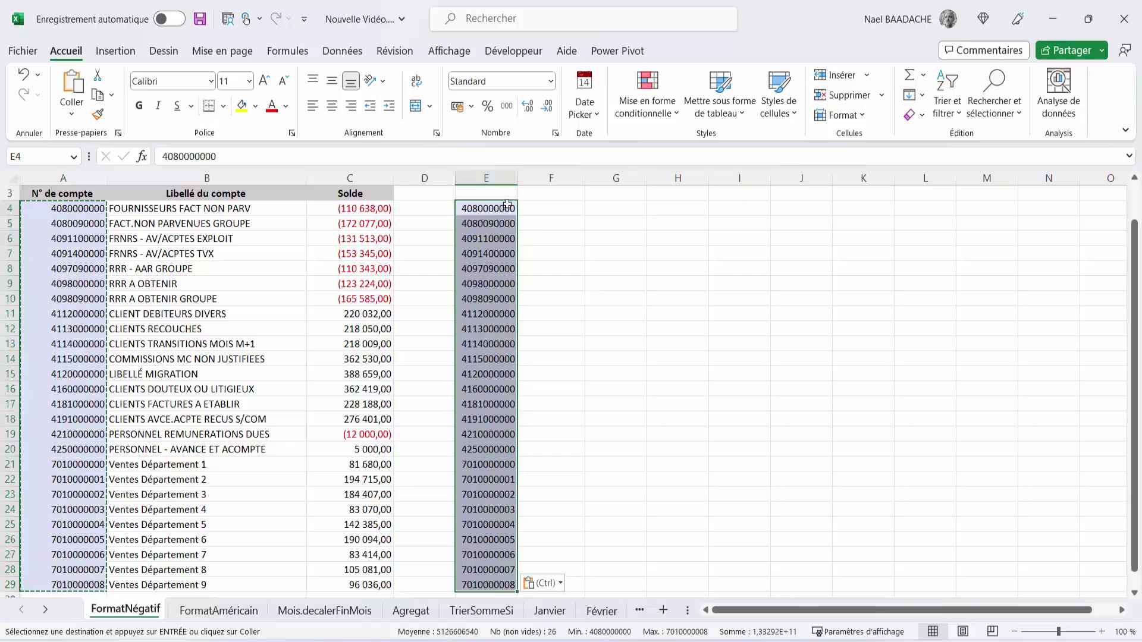
pyautogui.moveTo(515, 172); pyautogui.dragTo(542, 172)
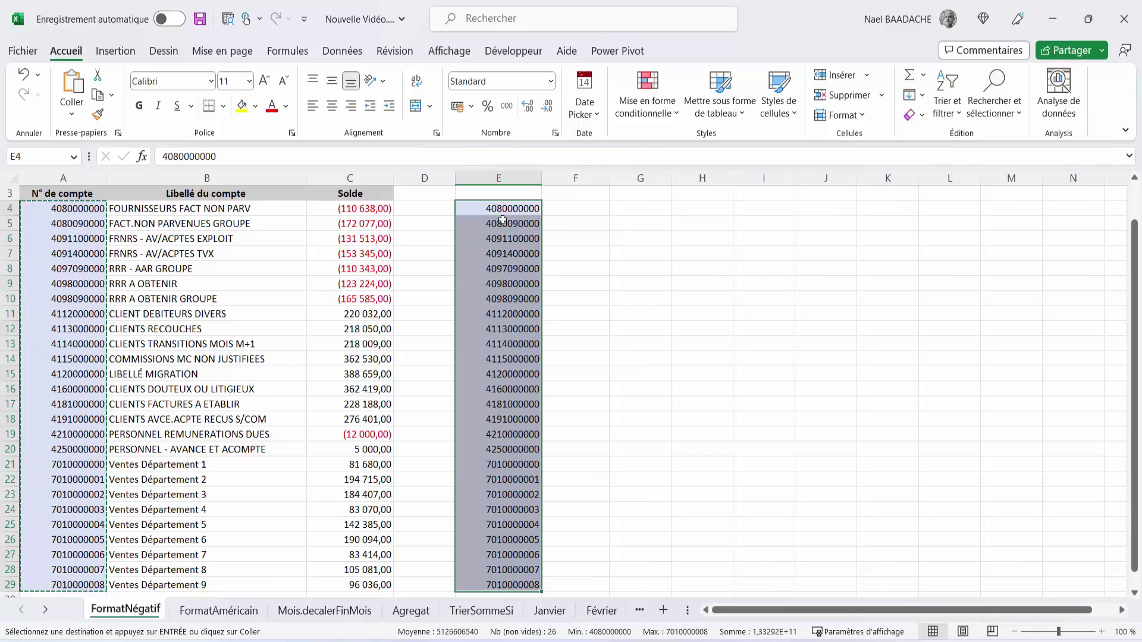
# Run the Données > Convertir wizard on E4:E29 with Texte as the column format.
pyautogui.click(337, 53)
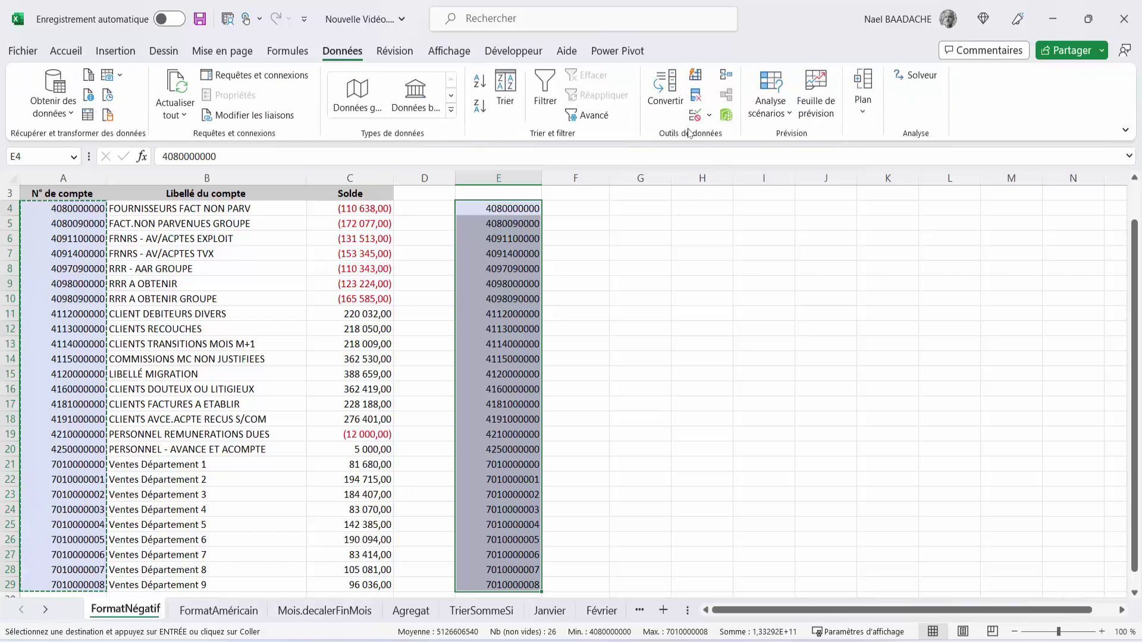
pyautogui.click(667, 89)
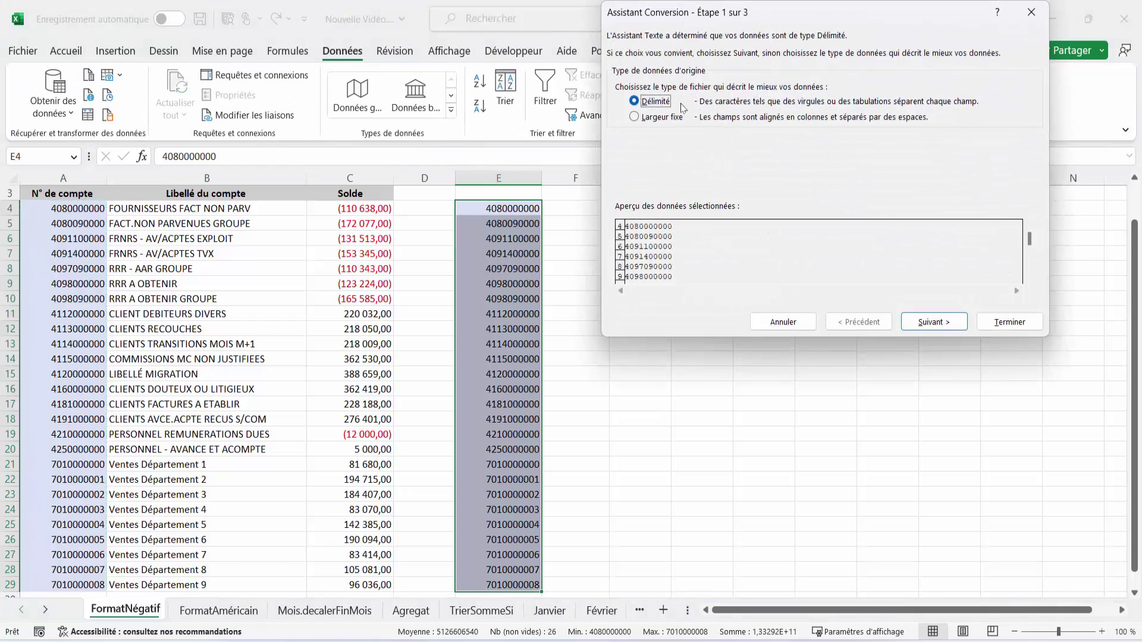
pyautogui.click(936, 322)
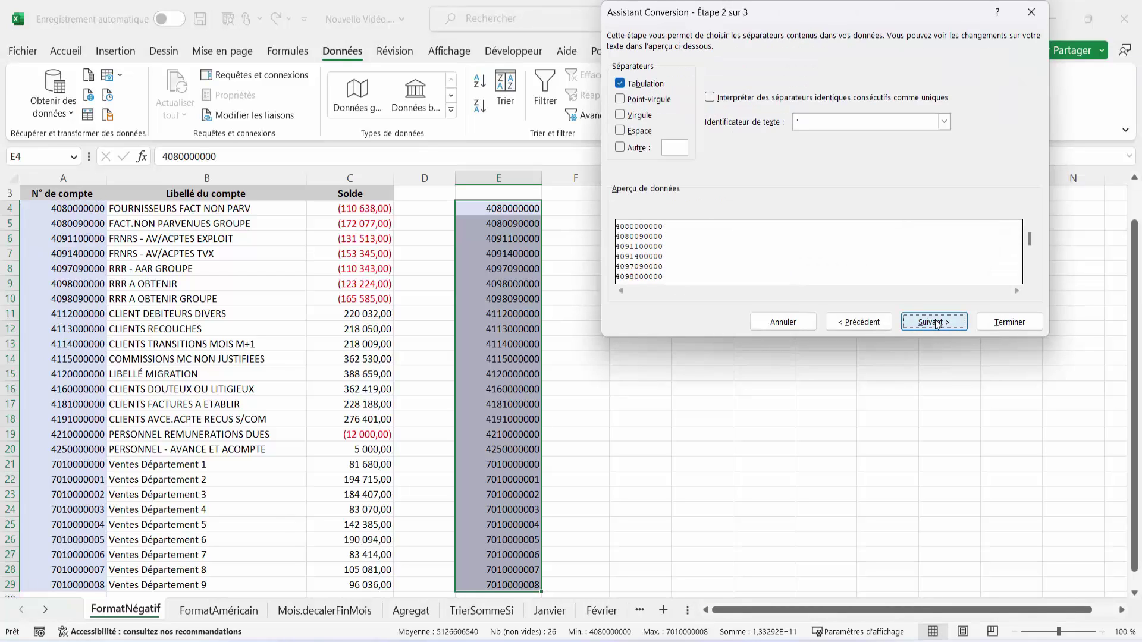
pyautogui.click(937, 323)
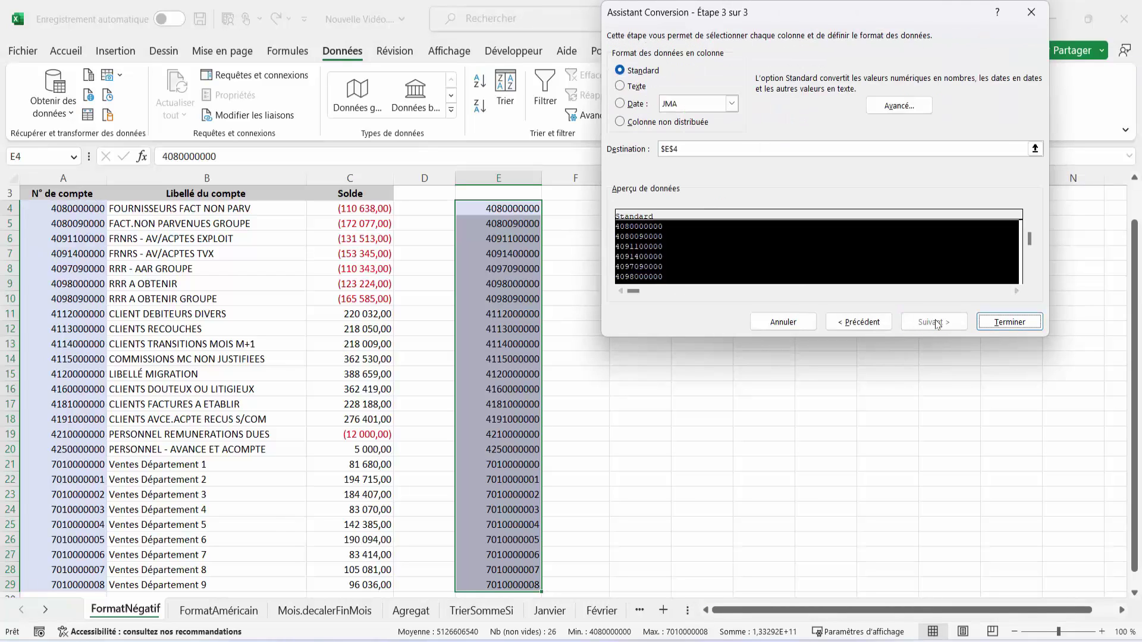
pyautogui.click(620, 87)
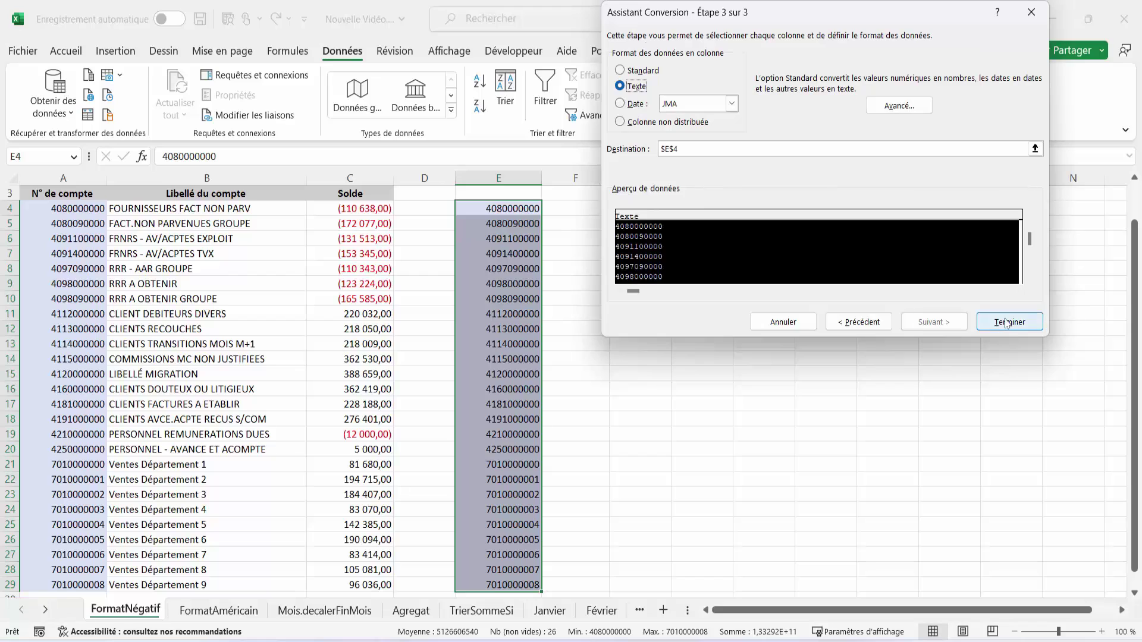
pyautogui.click(1008, 325)
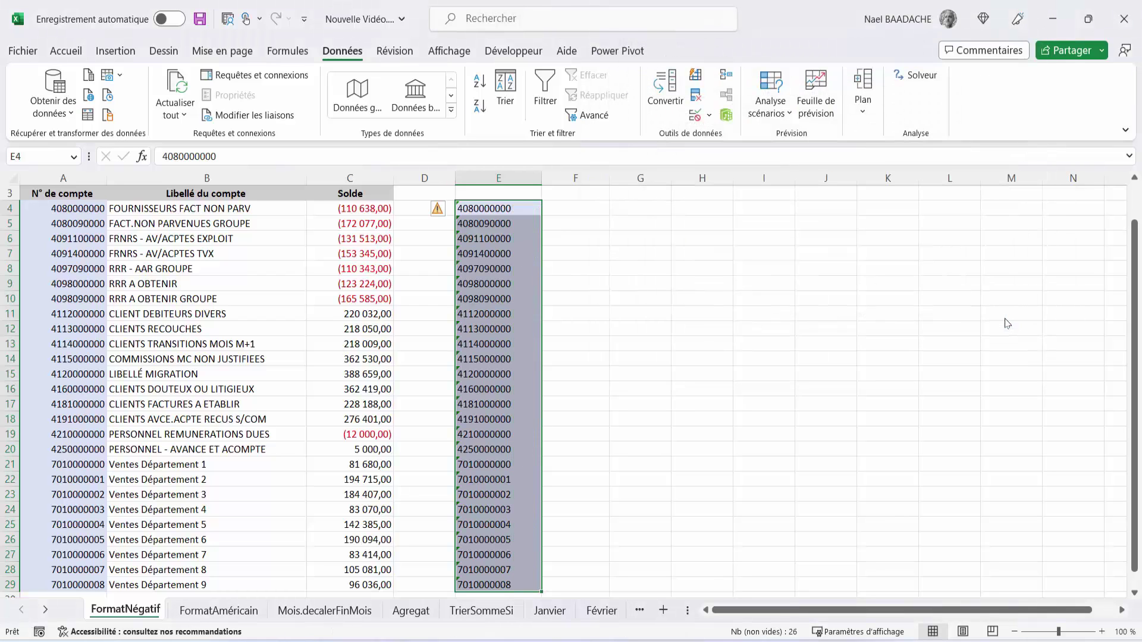
# Enter =SOMME.SI(E4:E29;"40*";C4:C29) in G4, giving -966725.
pyautogui.click(630, 212)
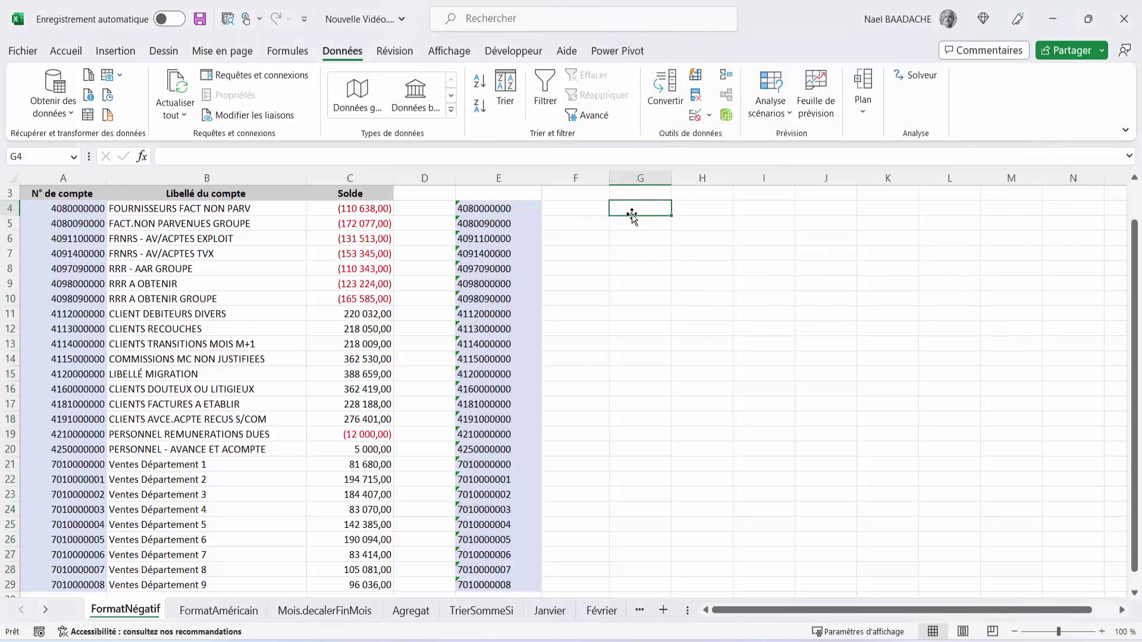
pyautogui.write('=somme')
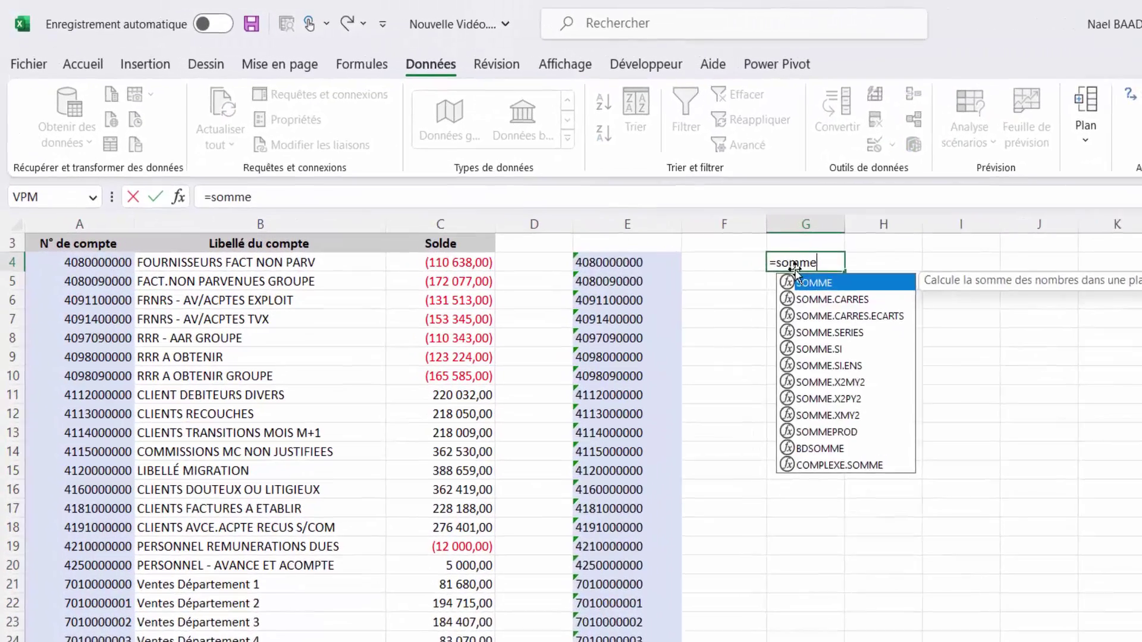
pyautogui.write('.')
pyautogui.press('Escape')
pyautogui.press('BackSpace')
pyautogui.write('si')
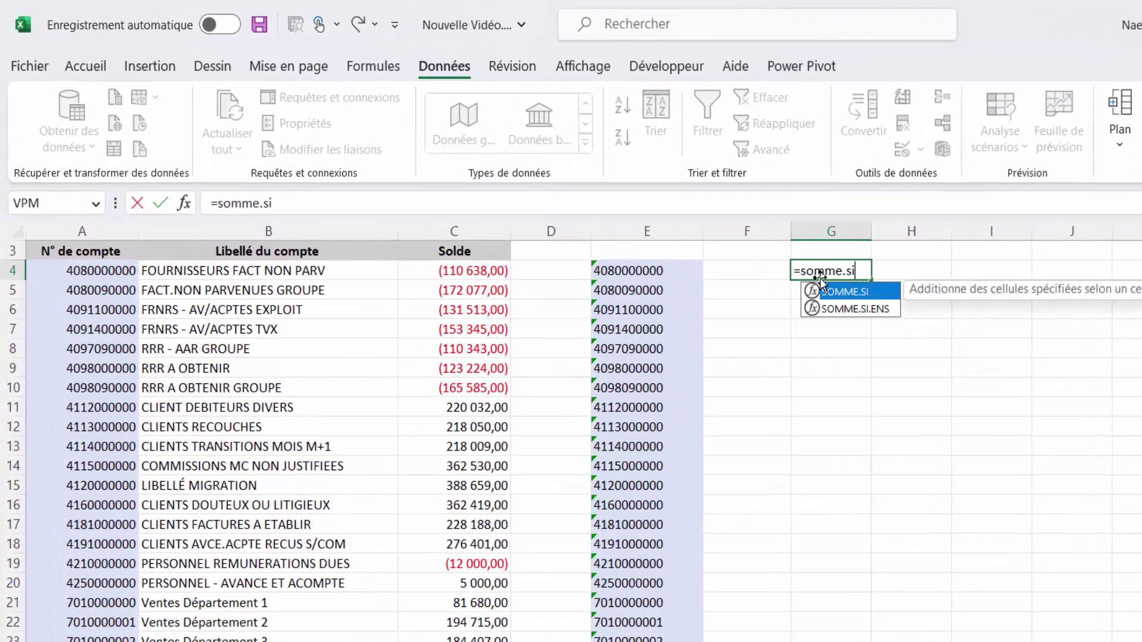
pyautogui.write('(')
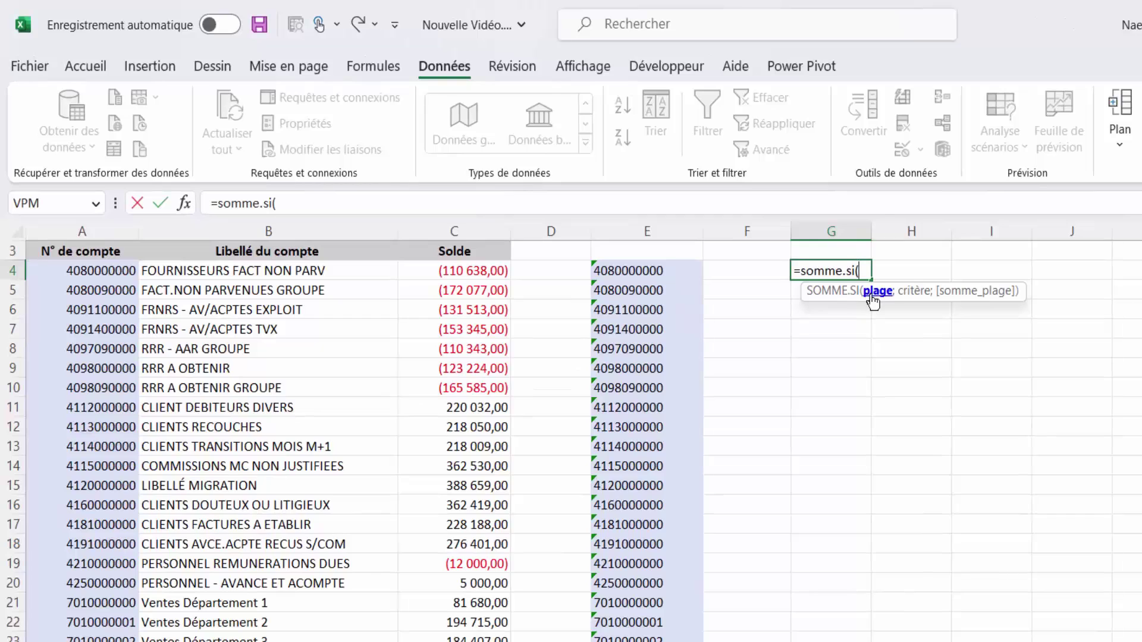
pyautogui.click(632, 271)
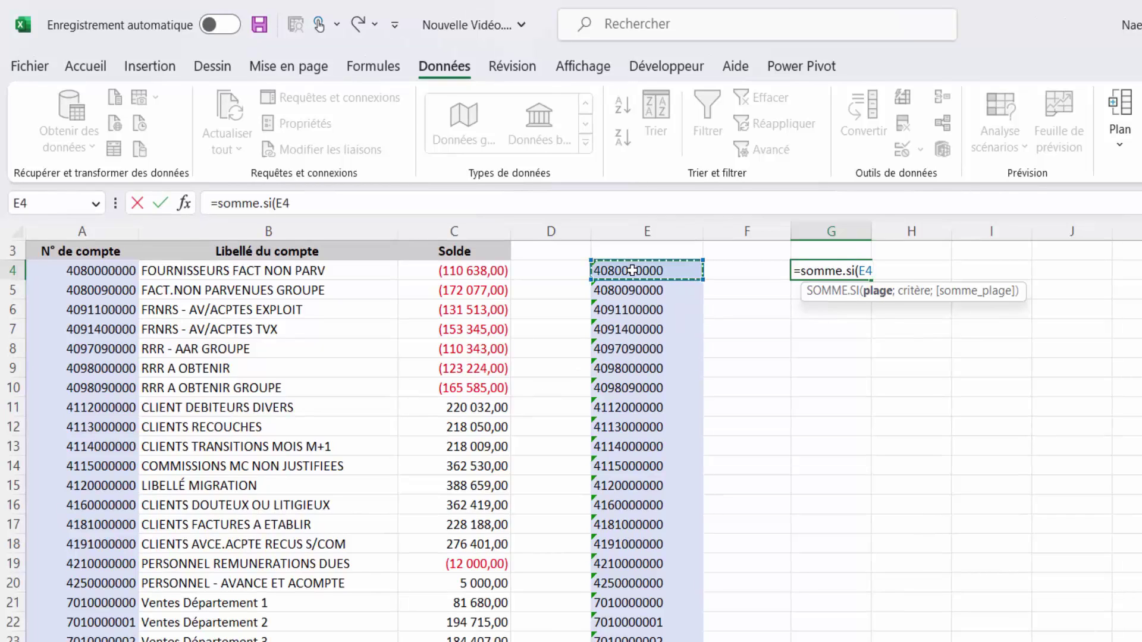
pyautogui.hotkey('ctrl', 'shift', 'Down')
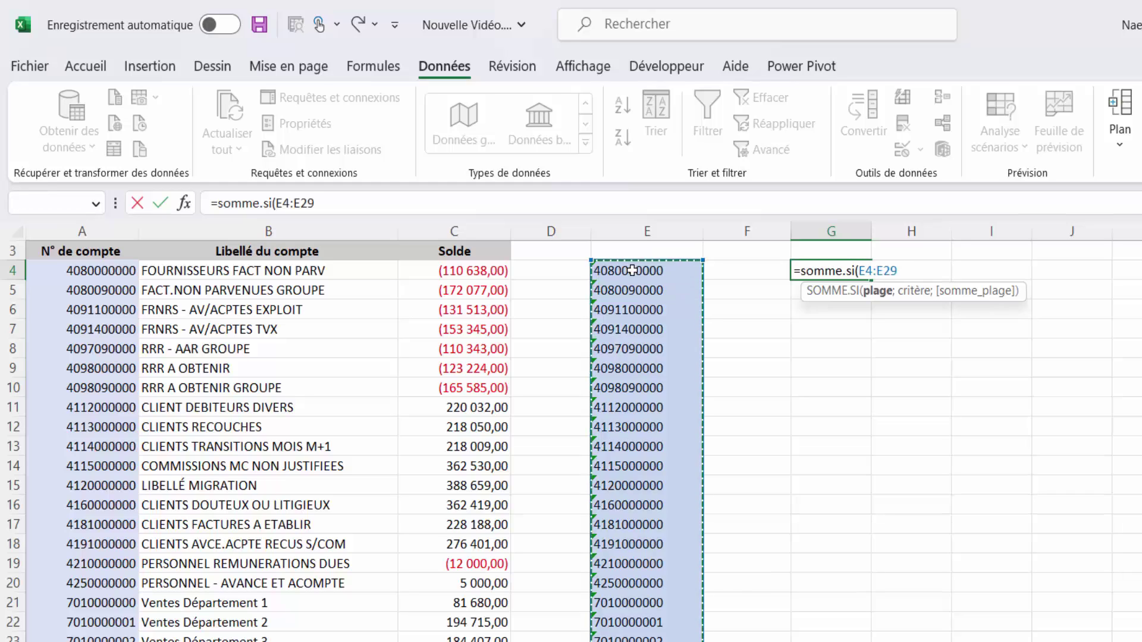
pyautogui.write(';')
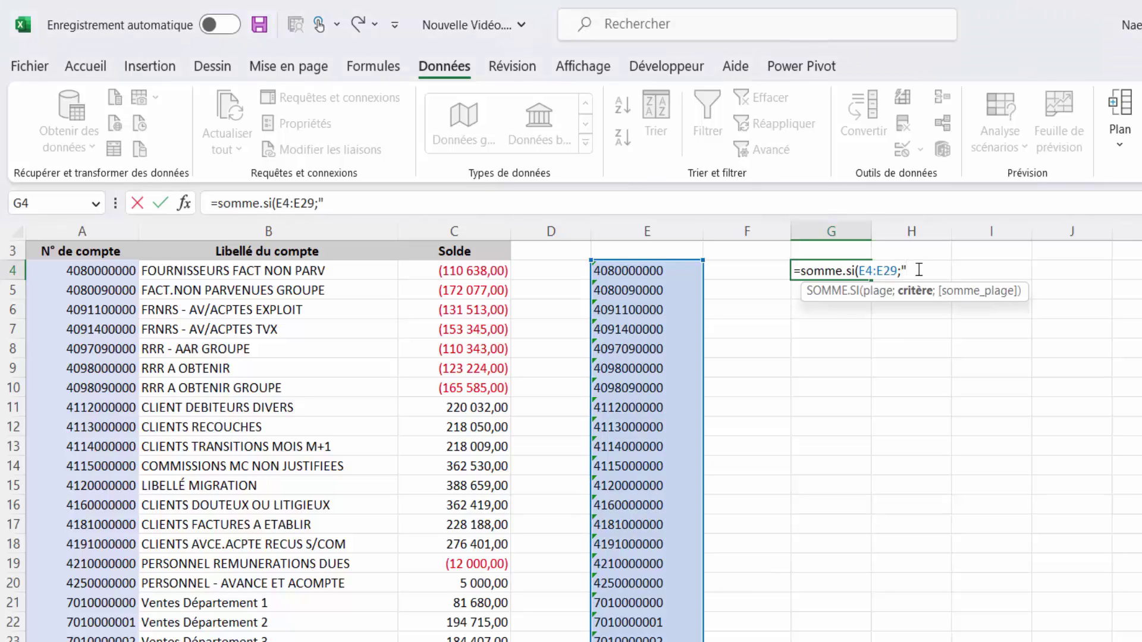
pyautogui.write('40*')
pyautogui.write('"')
pyautogui.write(';')
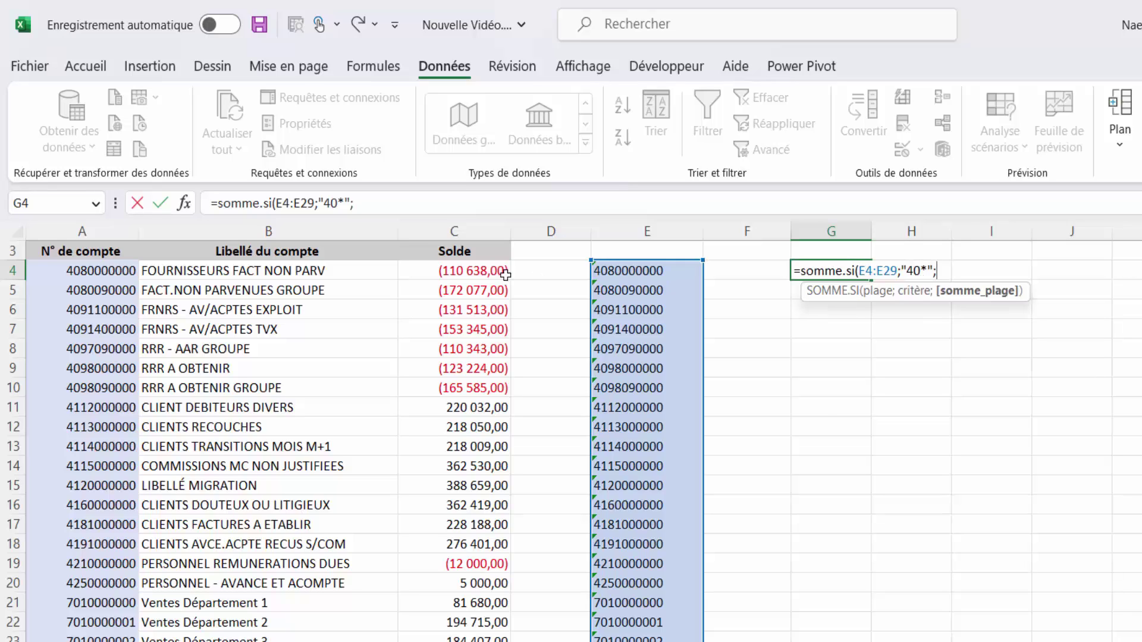
pyautogui.click(470, 270)
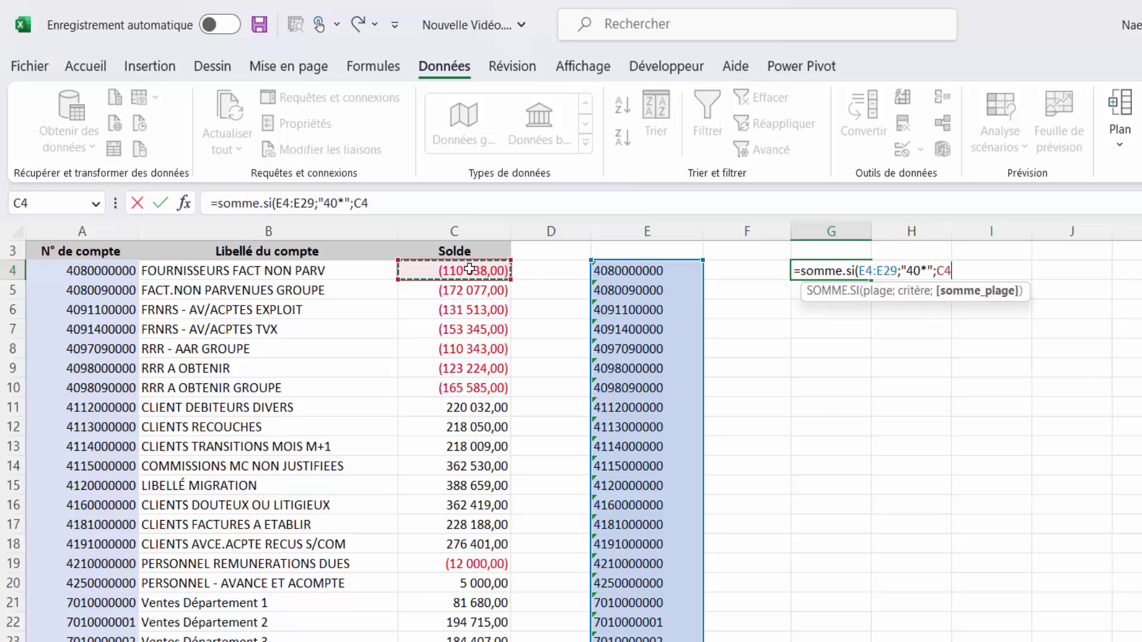
pyautogui.hotkey('ctrl', 'shift', 'Down')
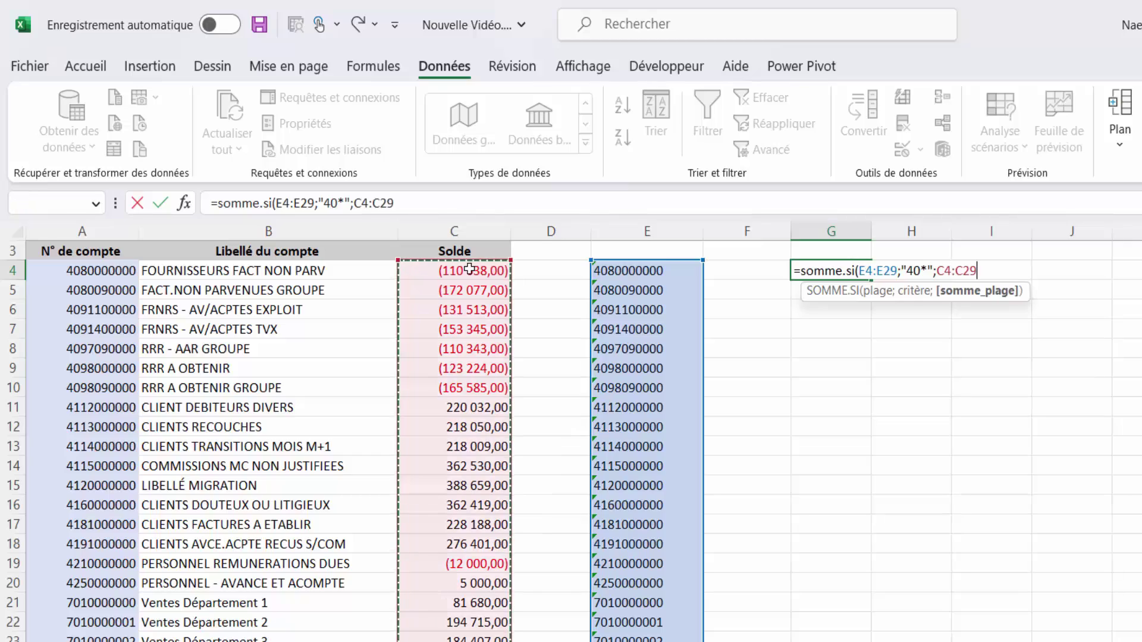
pyautogui.press('Return')
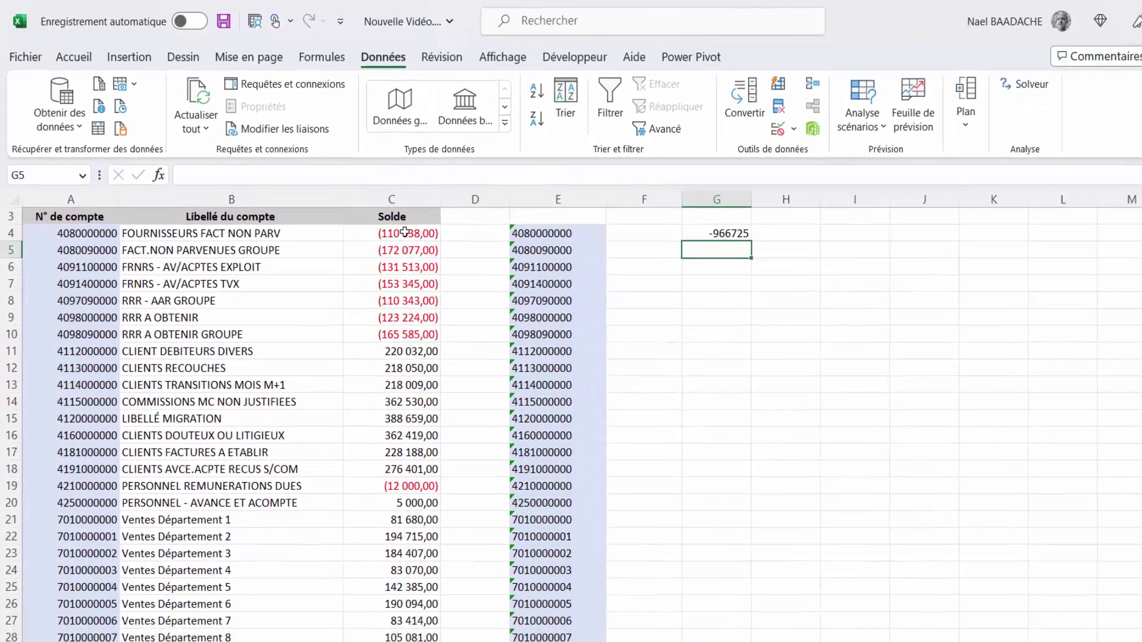
pyautogui.click(657, 212)
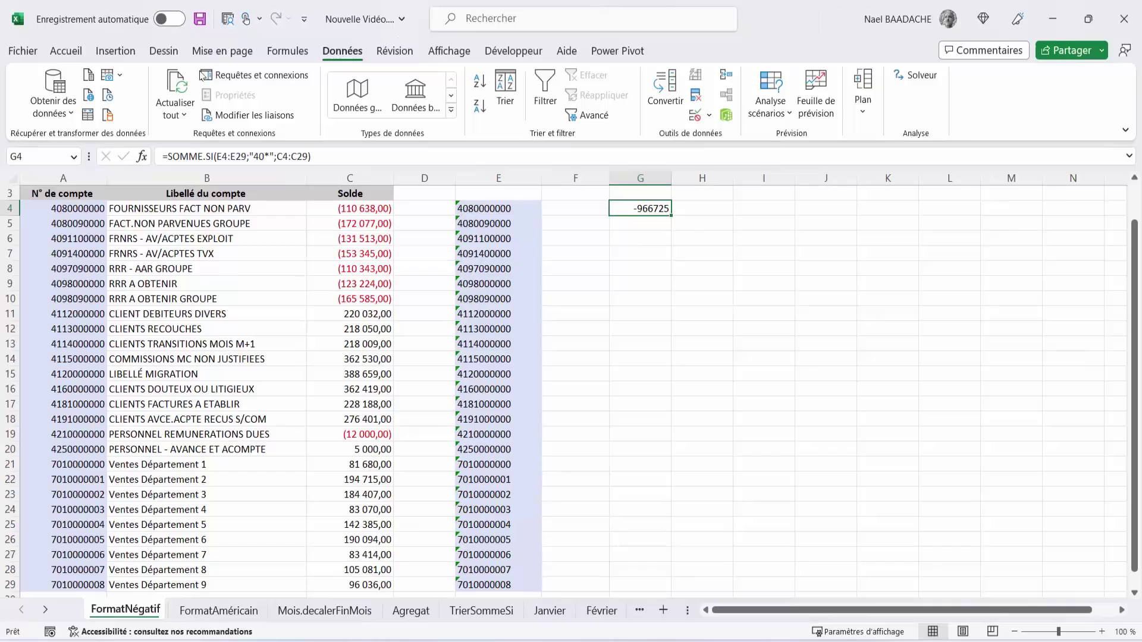
# Format G4 as Comptabilité (- 966 725,00) and compare it with the C4:C10 status-bar sum.
pyautogui.click(65, 50)
pyautogui.click(506, 106)
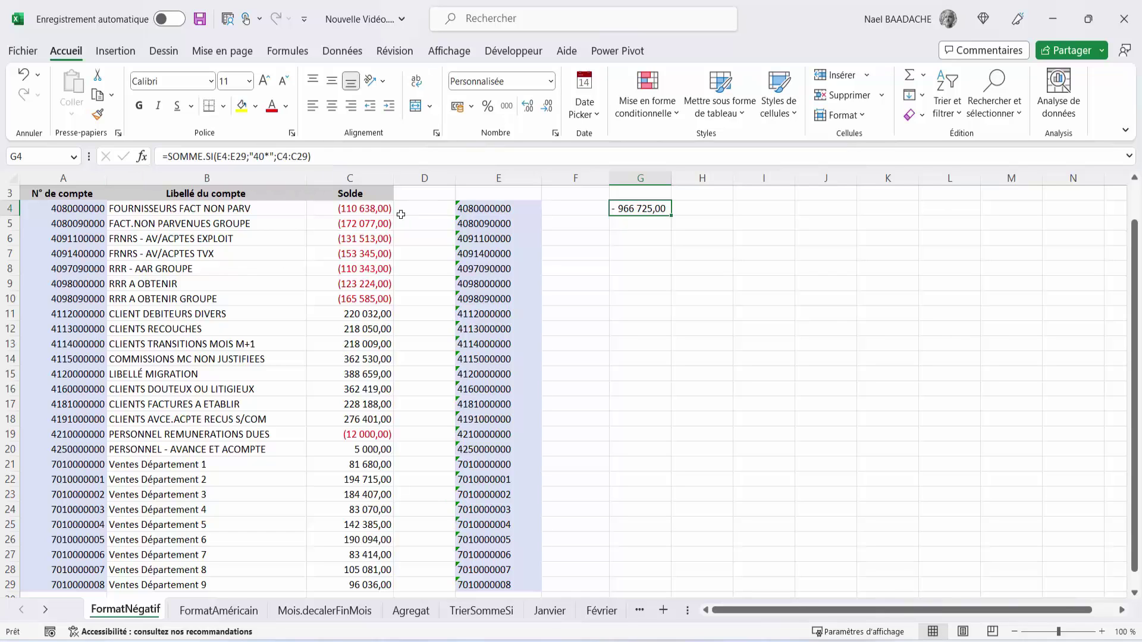
pyautogui.moveTo(364, 208); pyautogui.dragTo(364, 299)
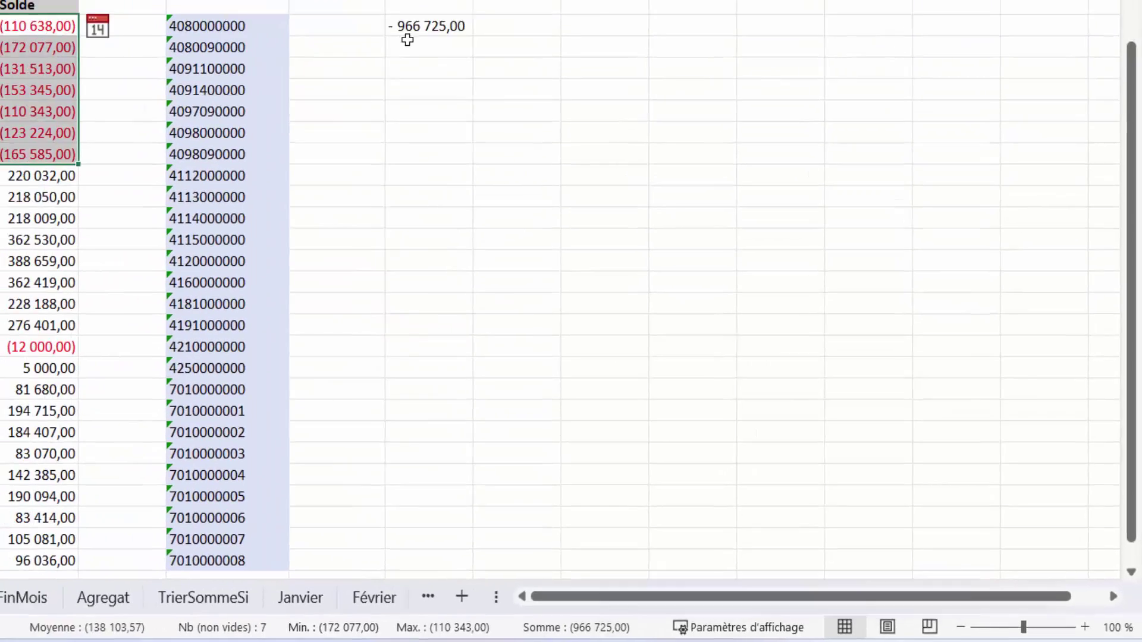
pyautogui.click(411, 30)
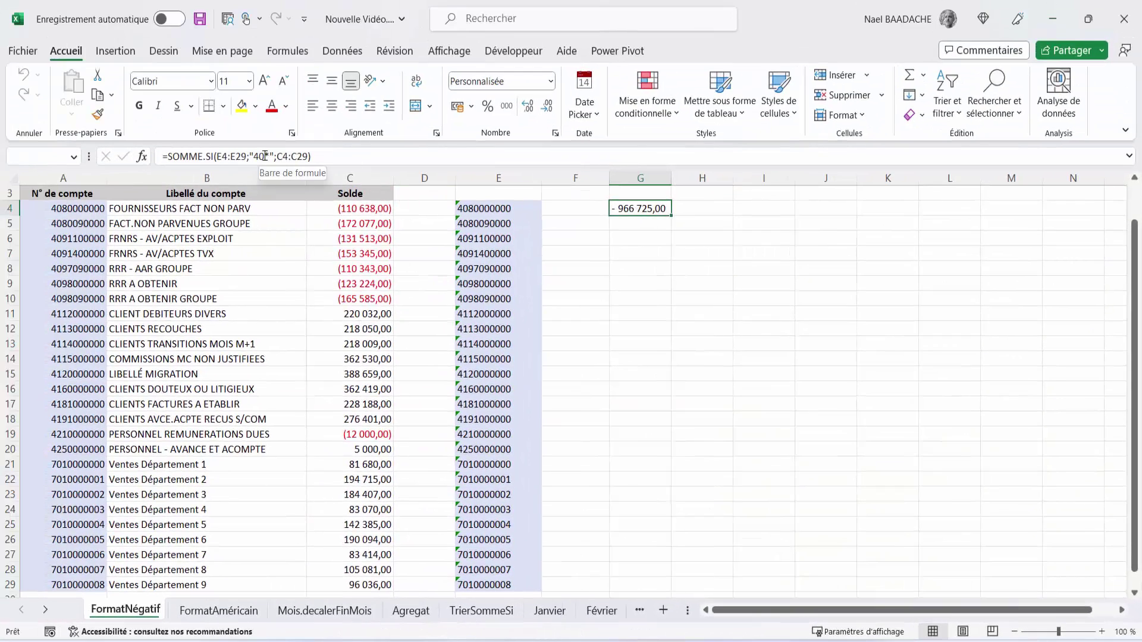
# Change the G4 criterion to "408*" and check - 282 715,00 against the balances in C4:C5.
pyautogui.click(265, 156)
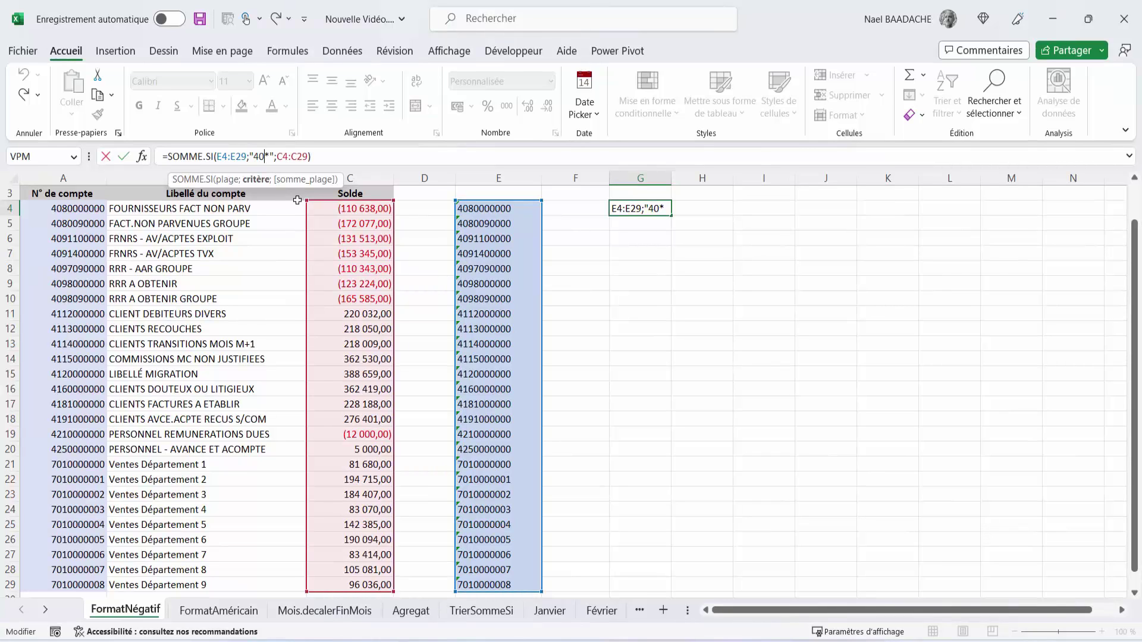
pyautogui.write('8')
pyautogui.hotkey('ctrl', 'Return')
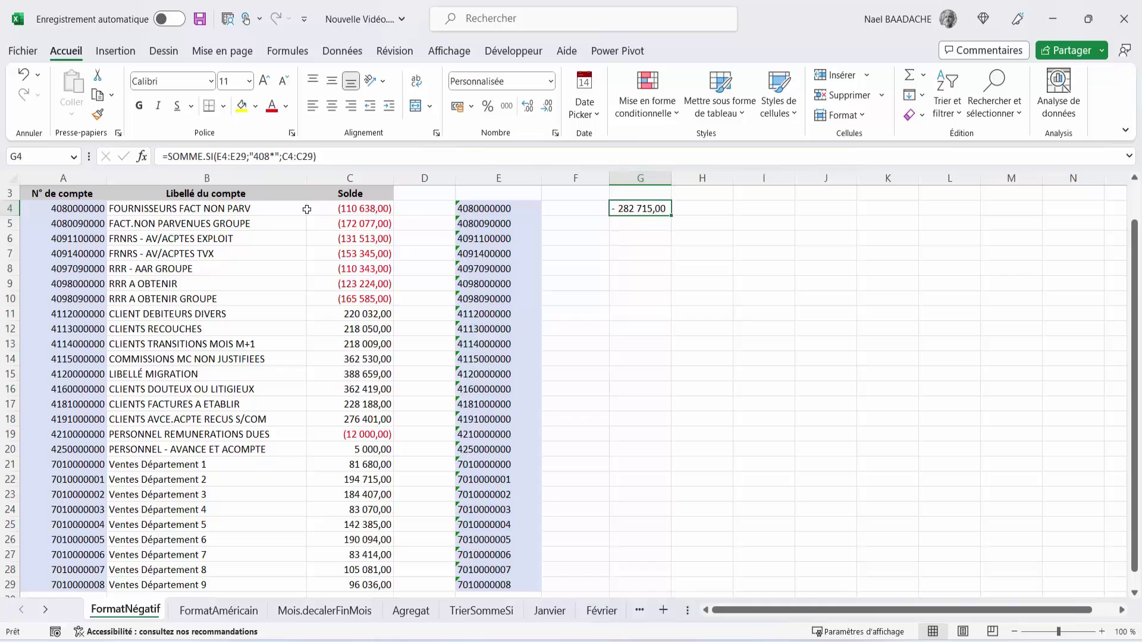
pyautogui.moveTo(69, 208); pyautogui.dragTo(69, 221)
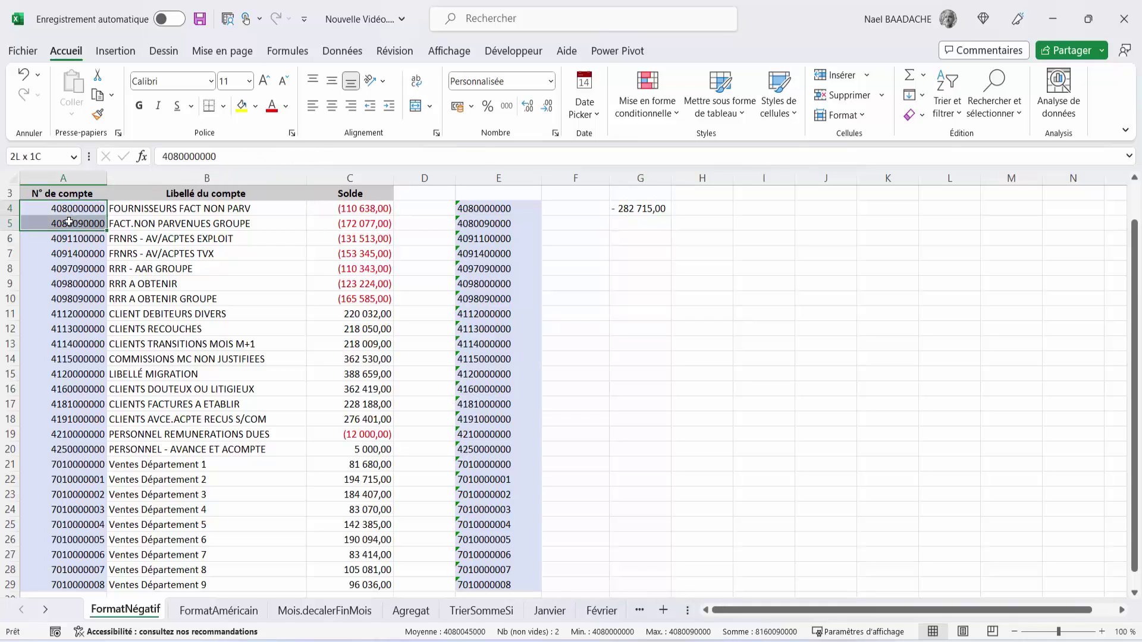
pyautogui.moveTo(324, 208); pyautogui.dragTo(321, 222)
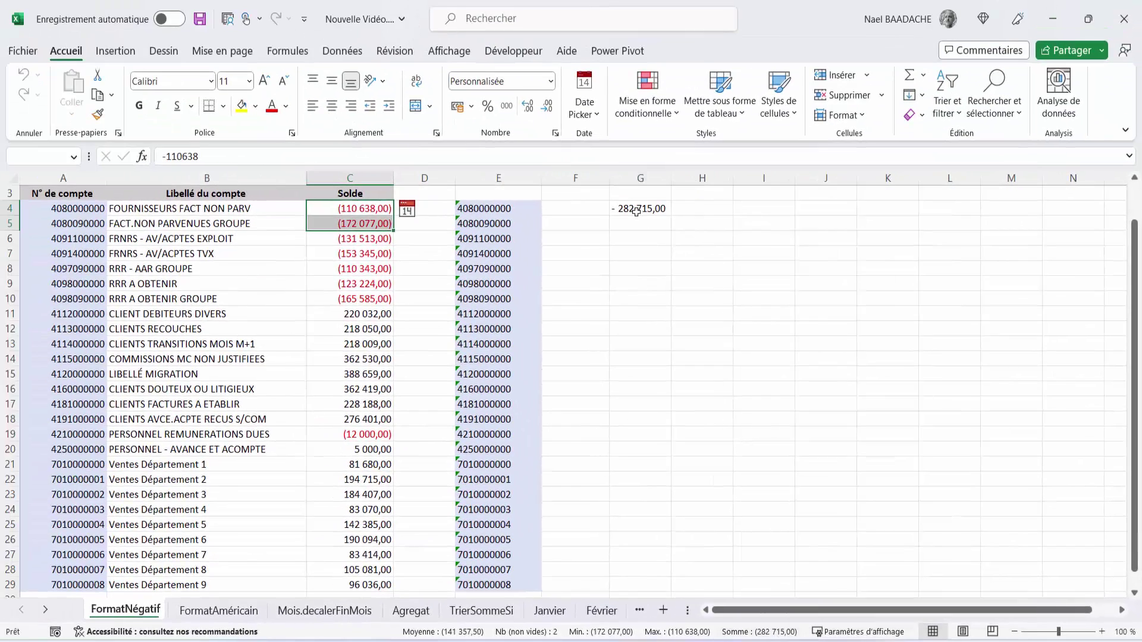
# Reselect G4 and review its formula in the formula bar without changing it.
pyautogui.click(636, 211)
pyautogui.click(270, 156)
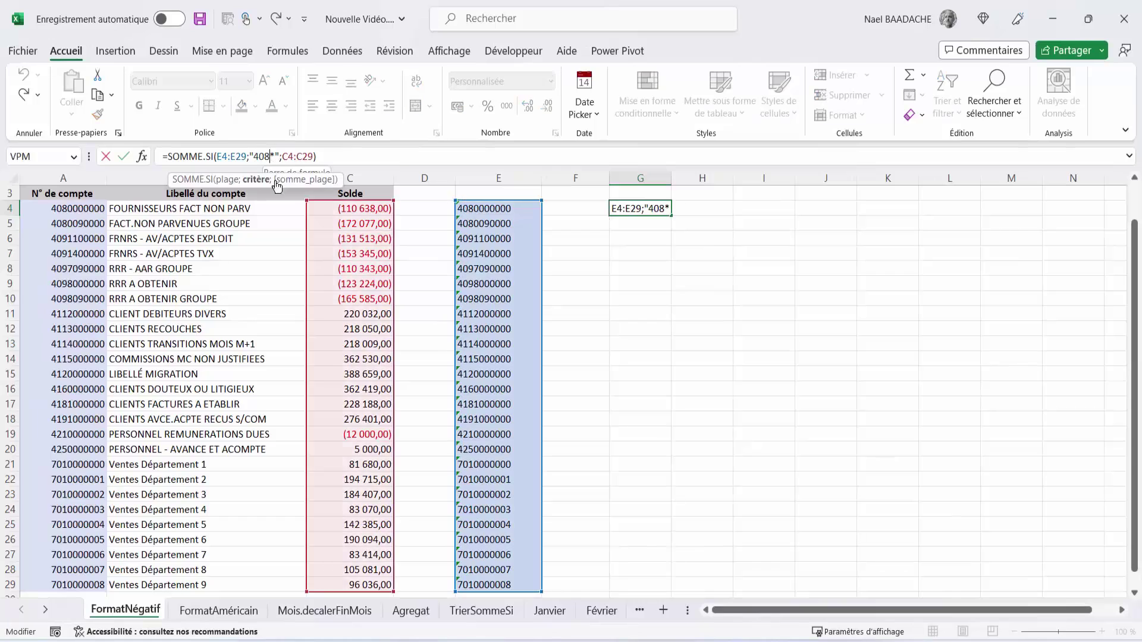
pyautogui.scroll(-2, 130, 407)
pyautogui.click(67, 388)
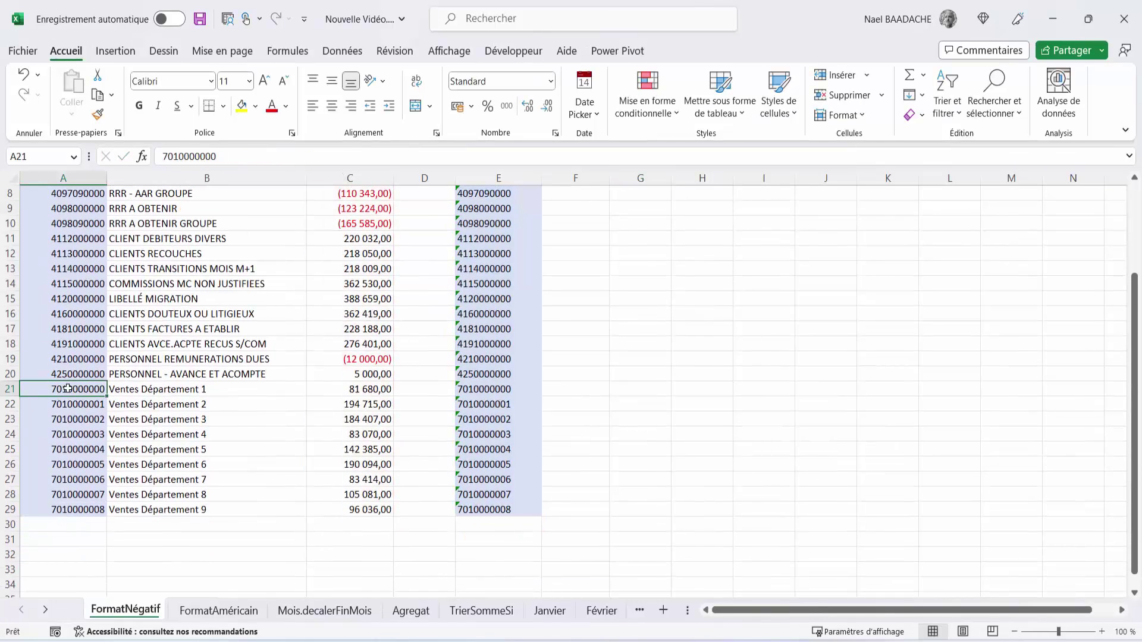
pyautogui.scroll(3, 607, 306)
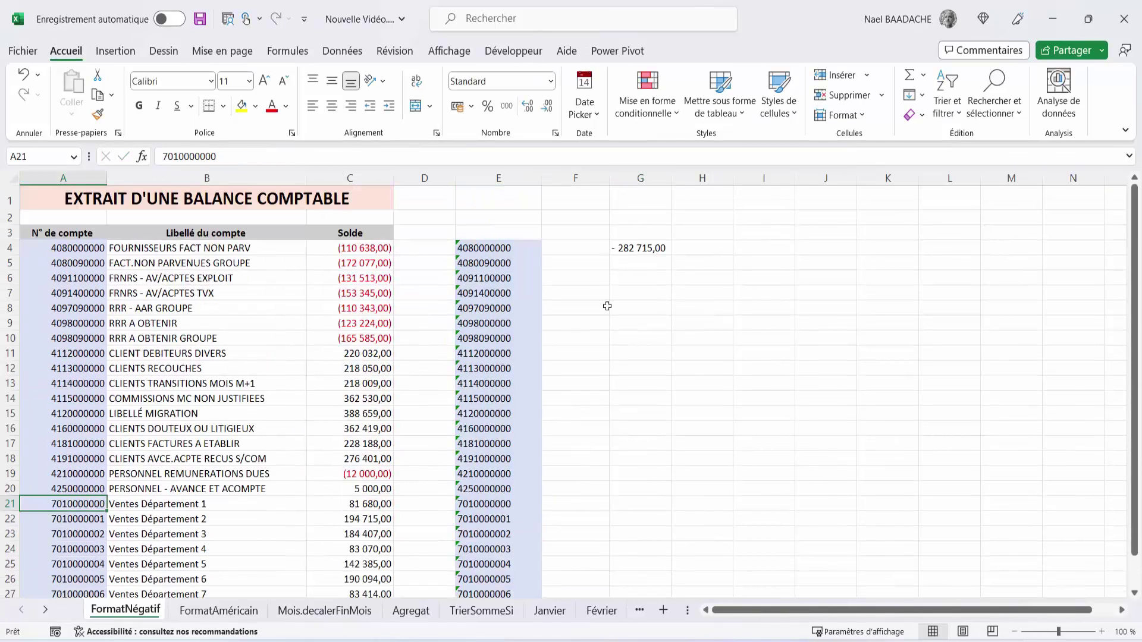
# Change the G4 criterion from "408*" to "70*" and check 1 160 882,00 against C21:C29.
pyautogui.click(620, 254)
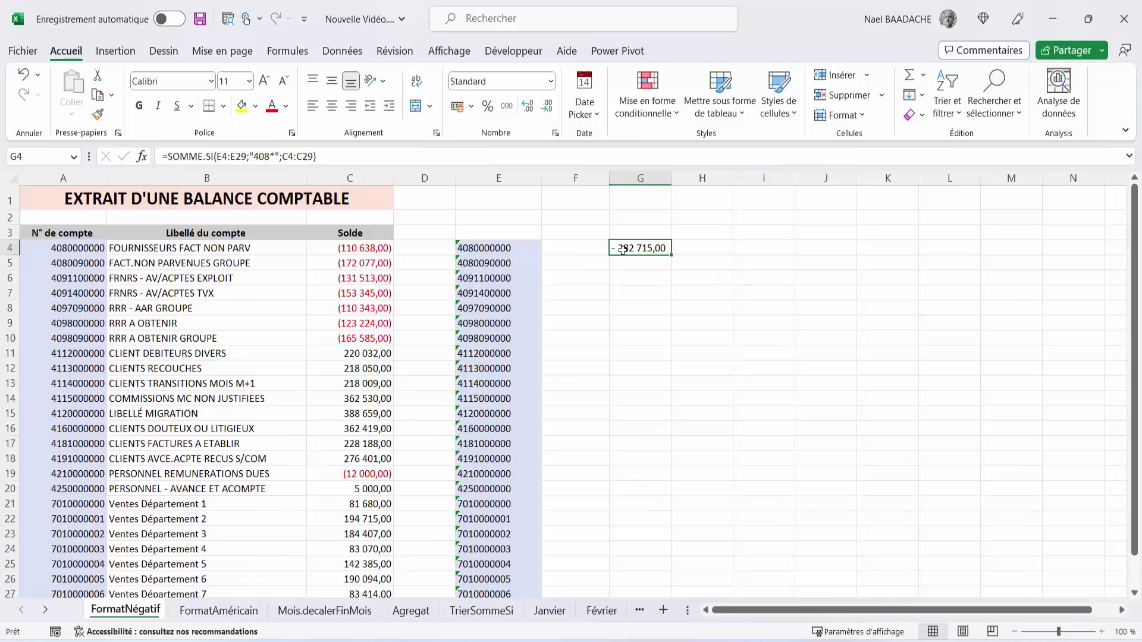
pyautogui.click(269, 156)
pyautogui.press('BackSpace')
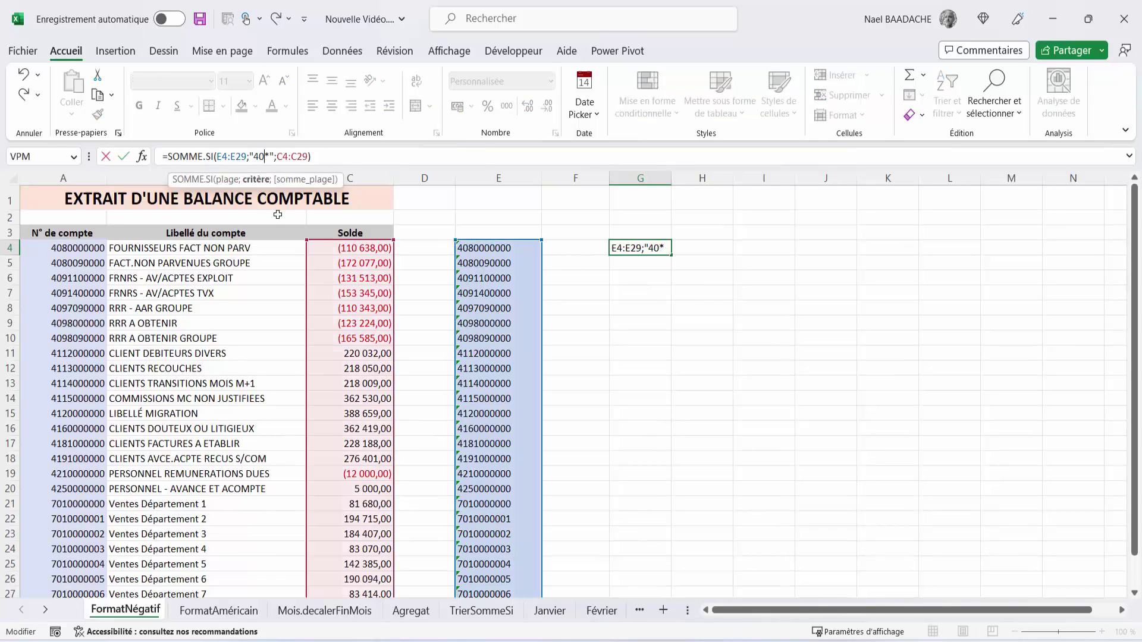
pyautogui.press('BackSpace')
pyautogui.press('BackSpace')
pyautogui.write('7')
pyautogui.press('Return')
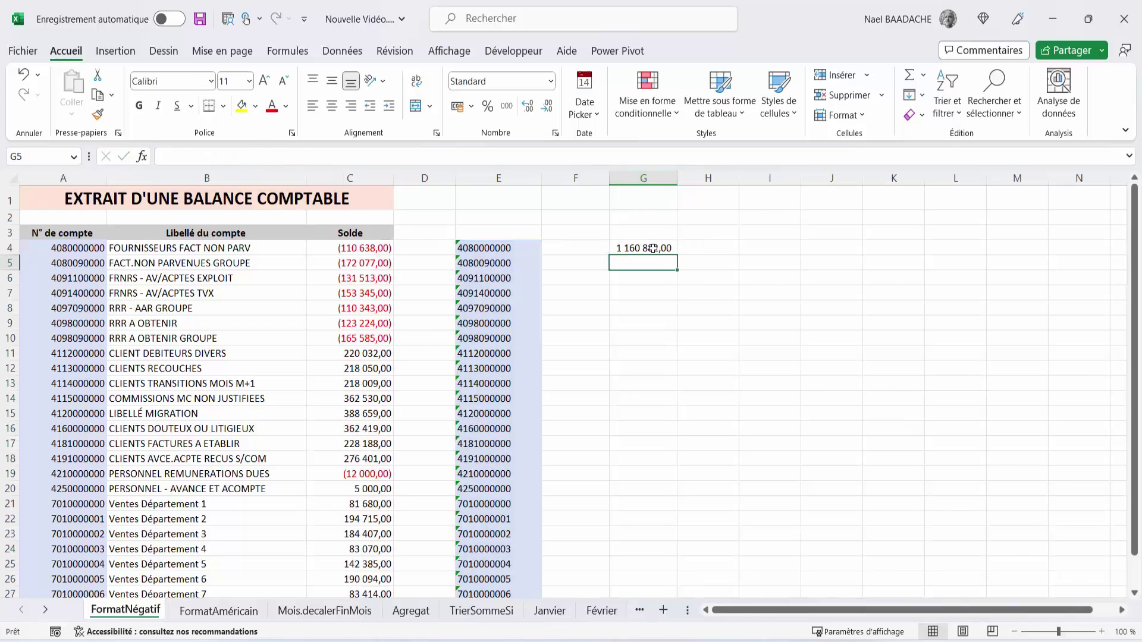
pyautogui.scroll(-3, 518, 349)
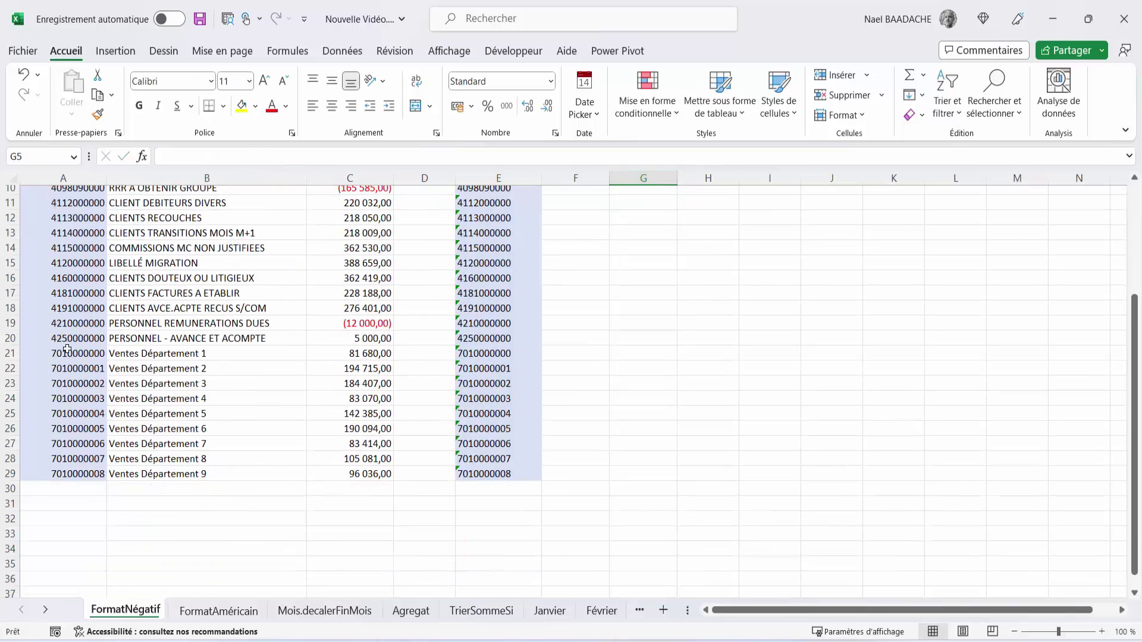
pyautogui.moveTo(363, 351); pyautogui.dragTo(370, 476)
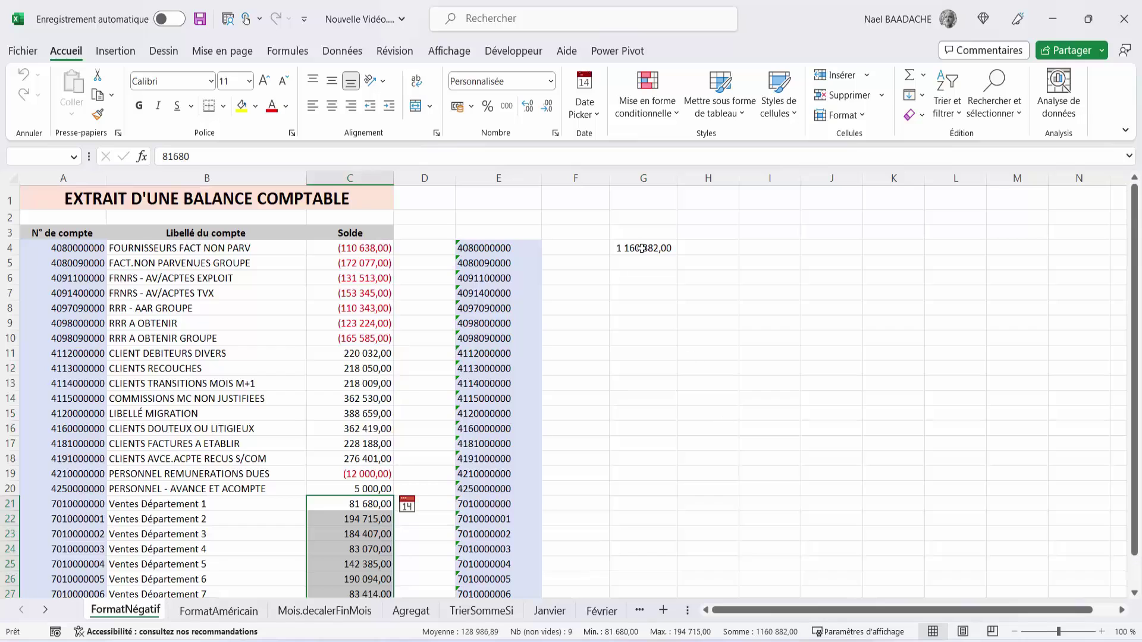
# Switch to the FormatAméricain sheet and inspect the Total C.A. values in C4:C18.
pyautogui.click(233, 613)
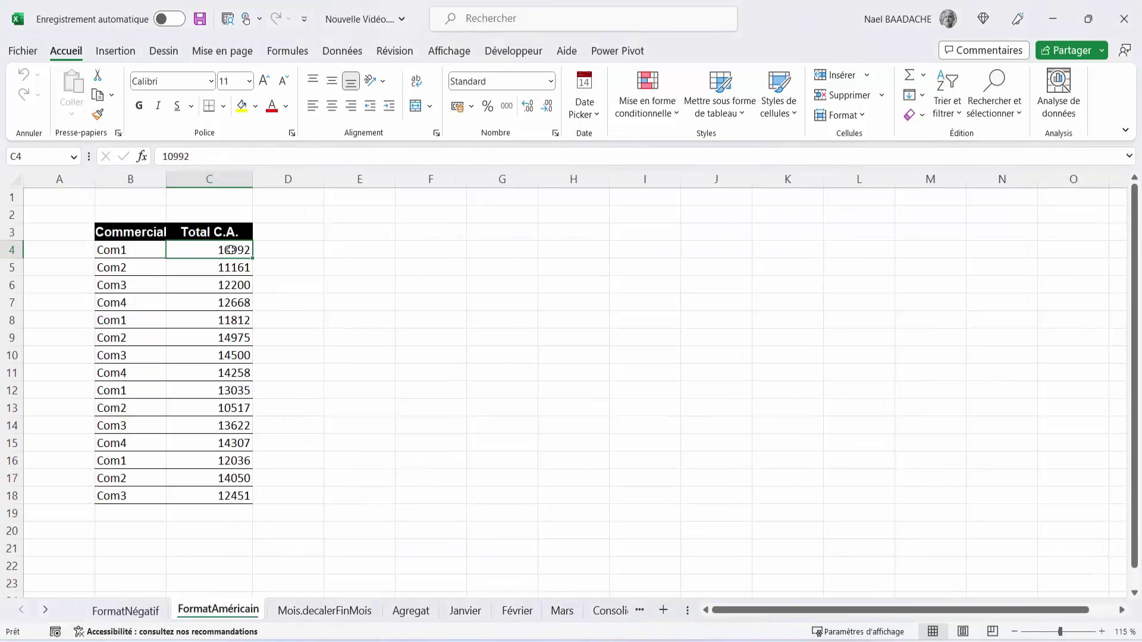
pyautogui.moveTo(230, 250); pyautogui.dragTo(231, 494)
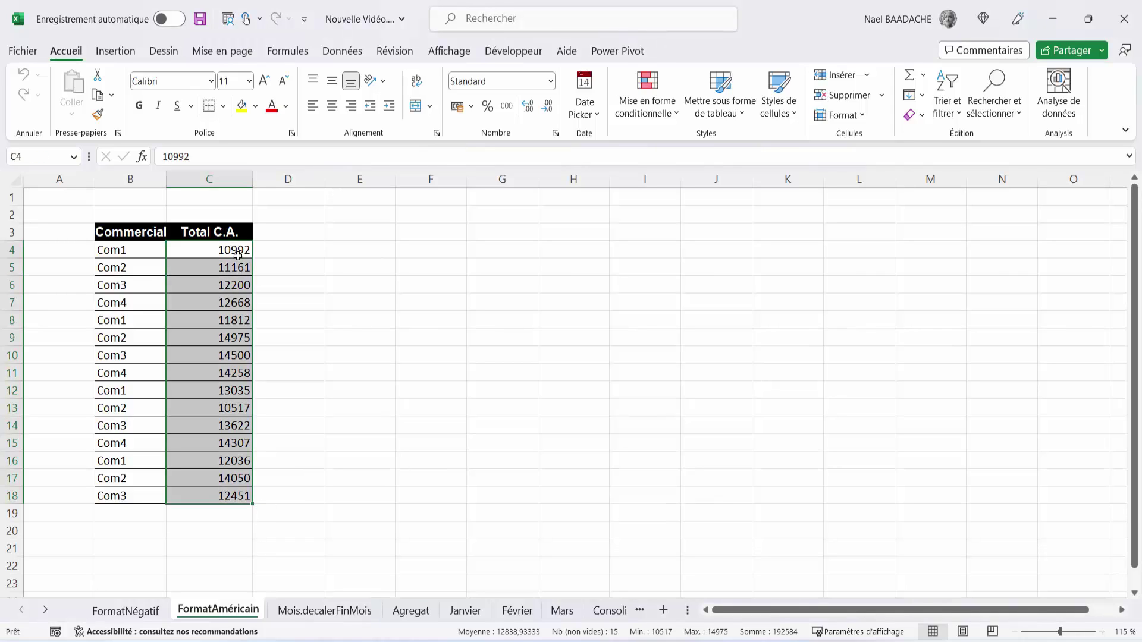
pyautogui.click(361, 251)
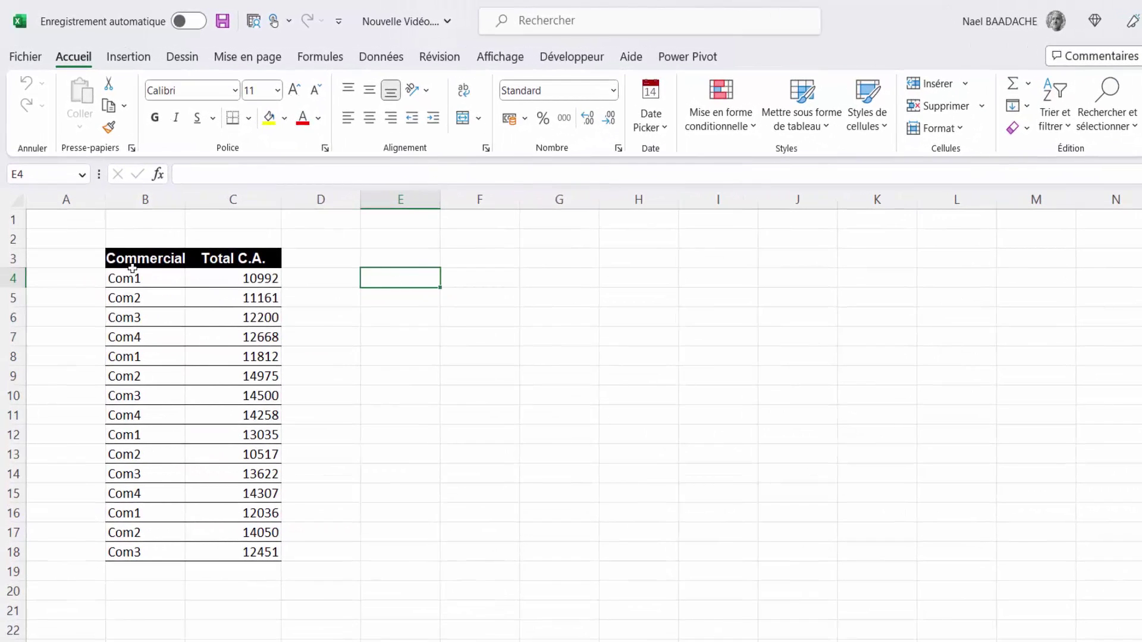
pyautogui.click(238, 278)
# Type 10,992.00 into E4, then compare it with the value in C4.
pyautogui.click(405, 282)
pyautogui.write('10')
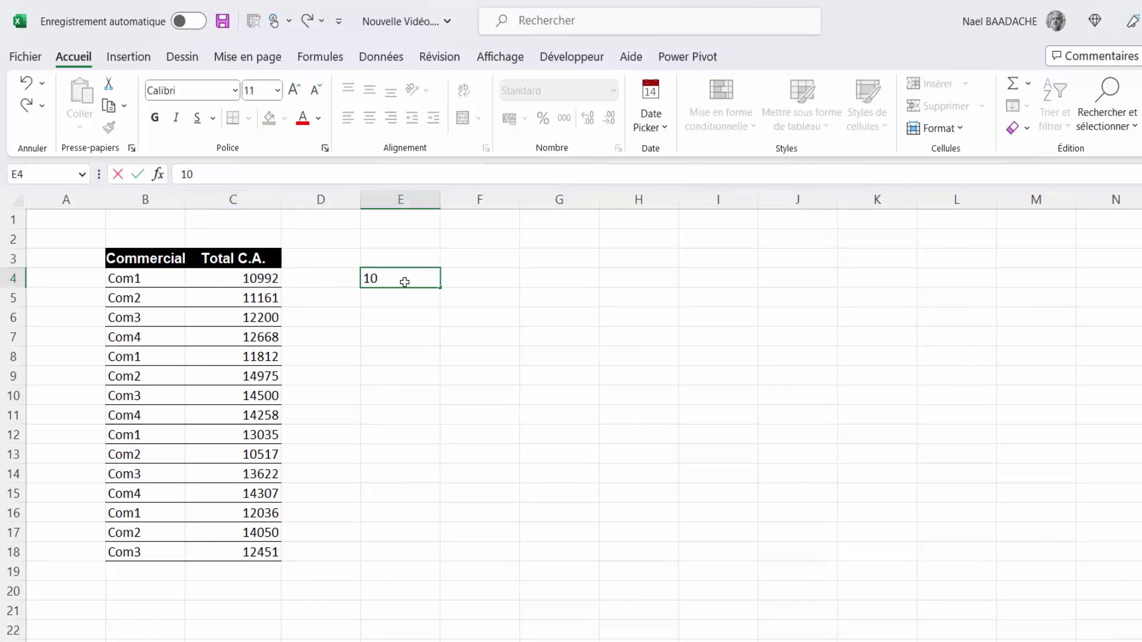
pyautogui.write(',992.')
pyautogui.write('00')
pyautogui.press('Return')
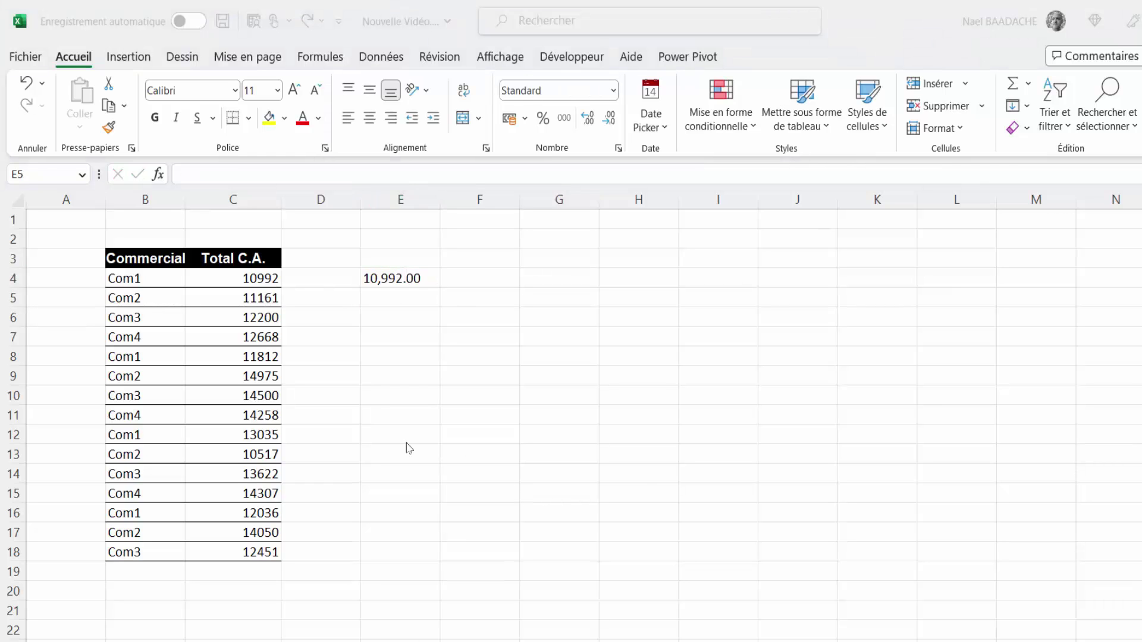
pyautogui.click(257, 276)
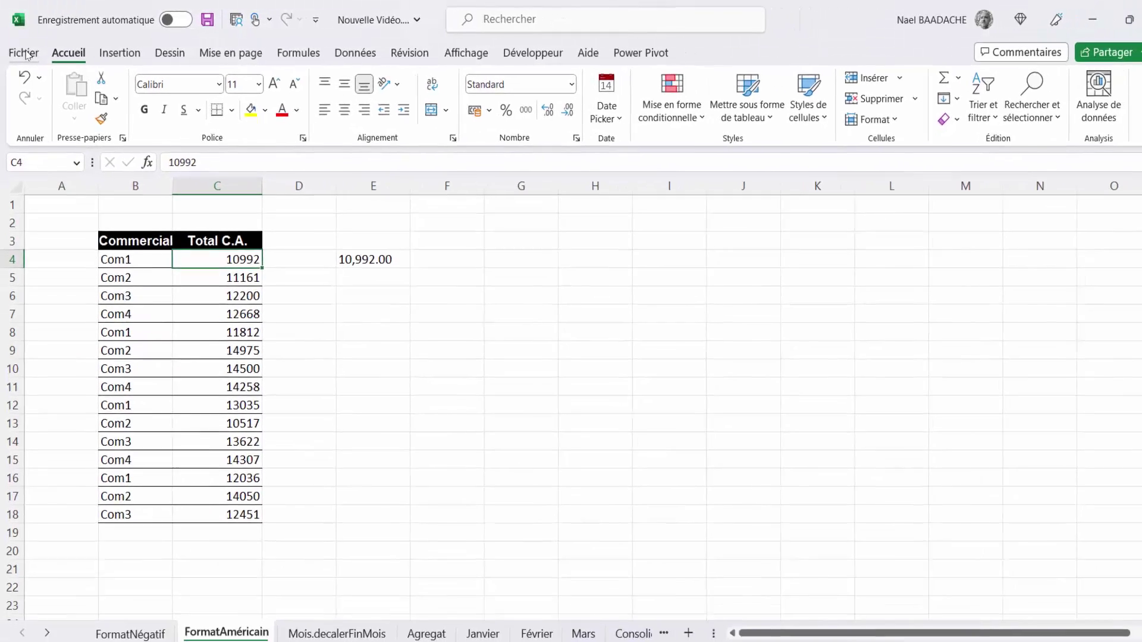
# In Excel's advanced options, turn off system separators and enter a period decimal separator plus a custom thousands separator.
pyautogui.click(24, 53)
pyautogui.click(38, 612)
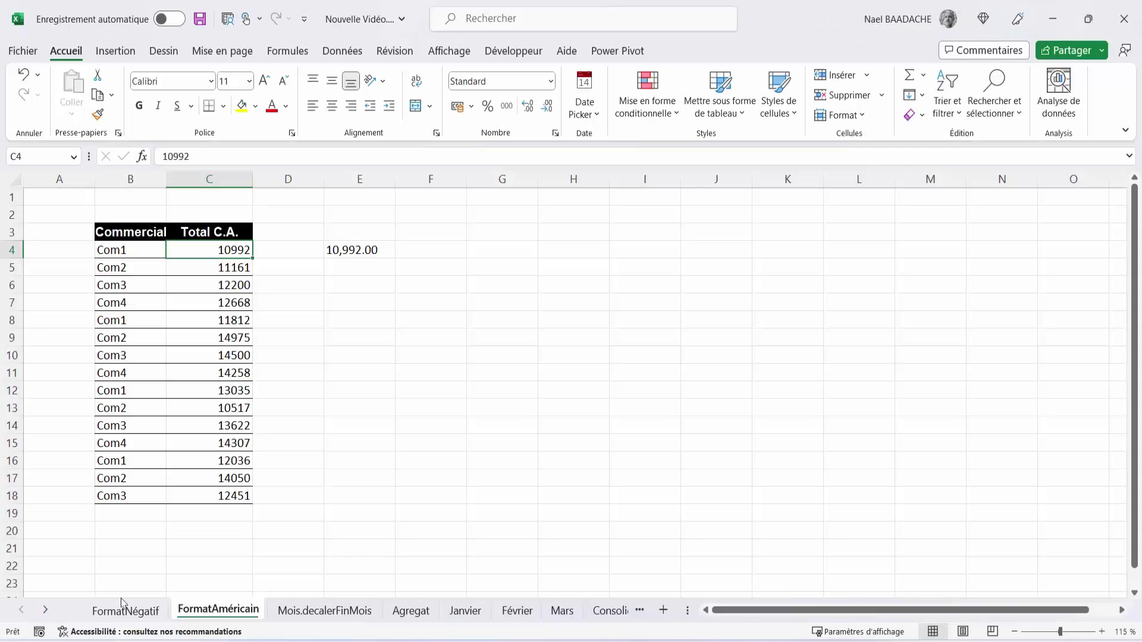
pyautogui.click(269, 243)
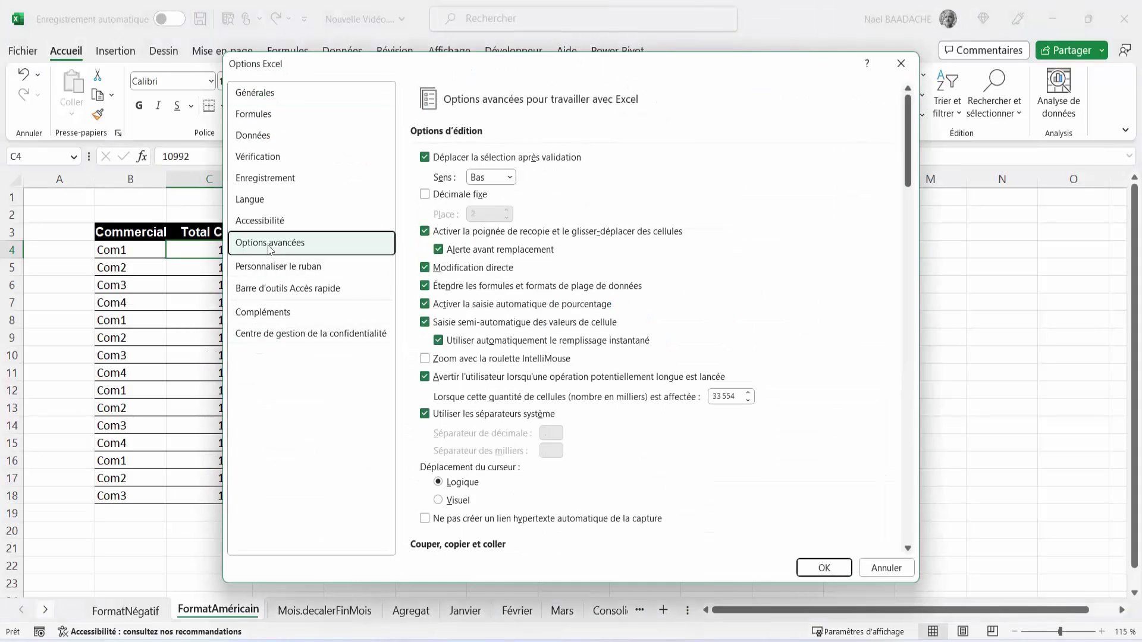
pyautogui.click(426, 415)
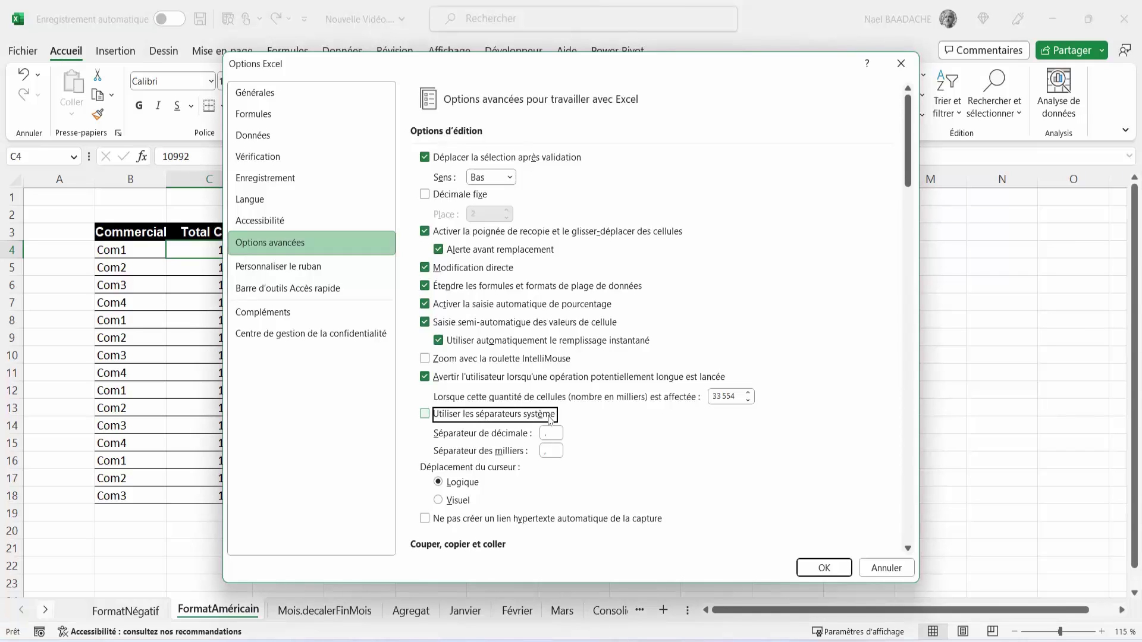
pyautogui.click(554, 434)
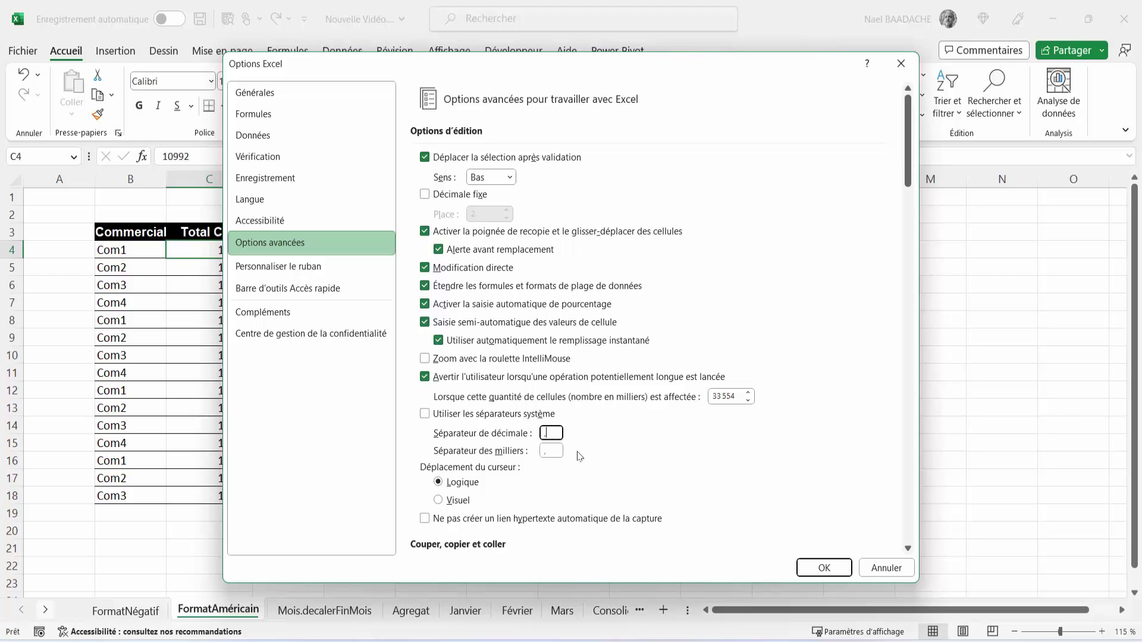
pyautogui.click(553, 453)
pyautogui.click(834, 572)
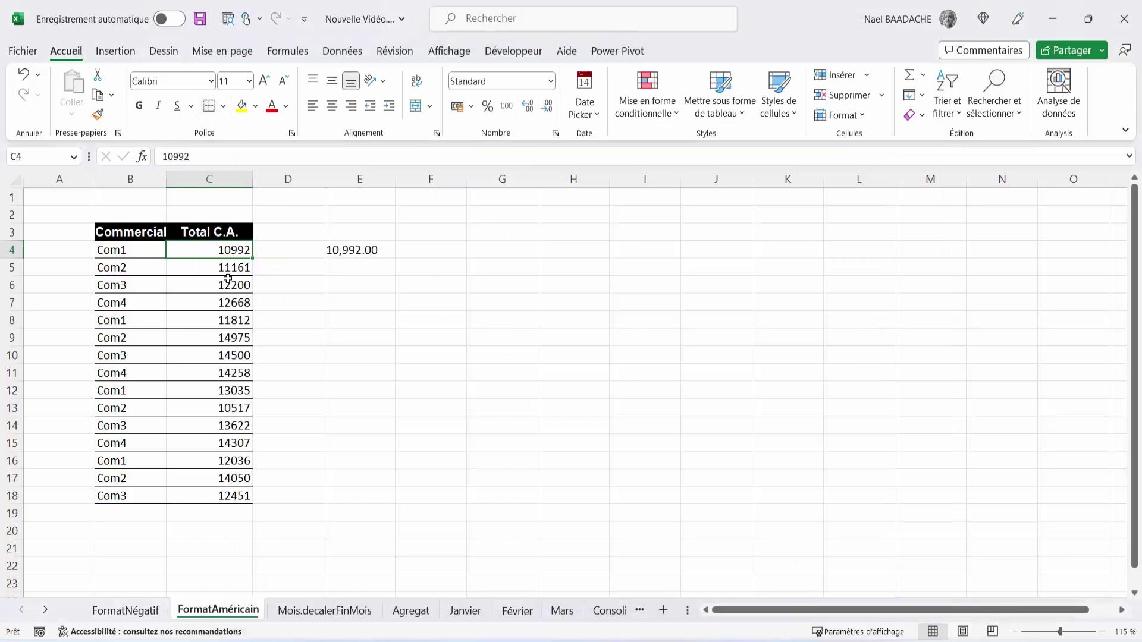
# Apply the thousands-separator format to C4 and paint it down the Total C.A. column to C18.
pyautogui.click(506, 107)
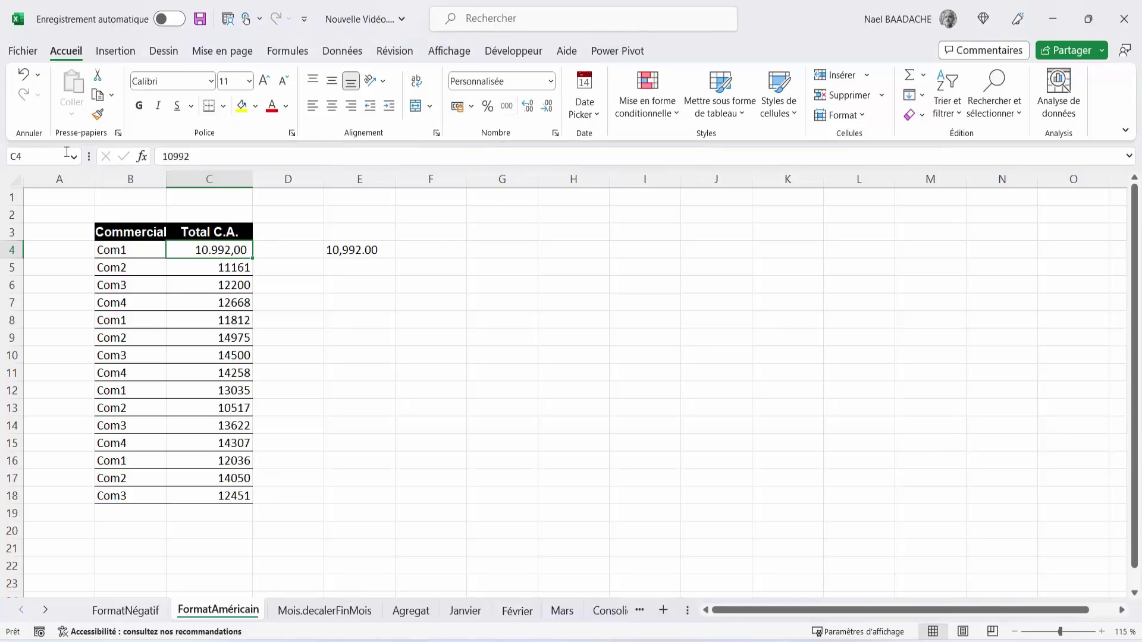
pyautogui.click(98, 114)
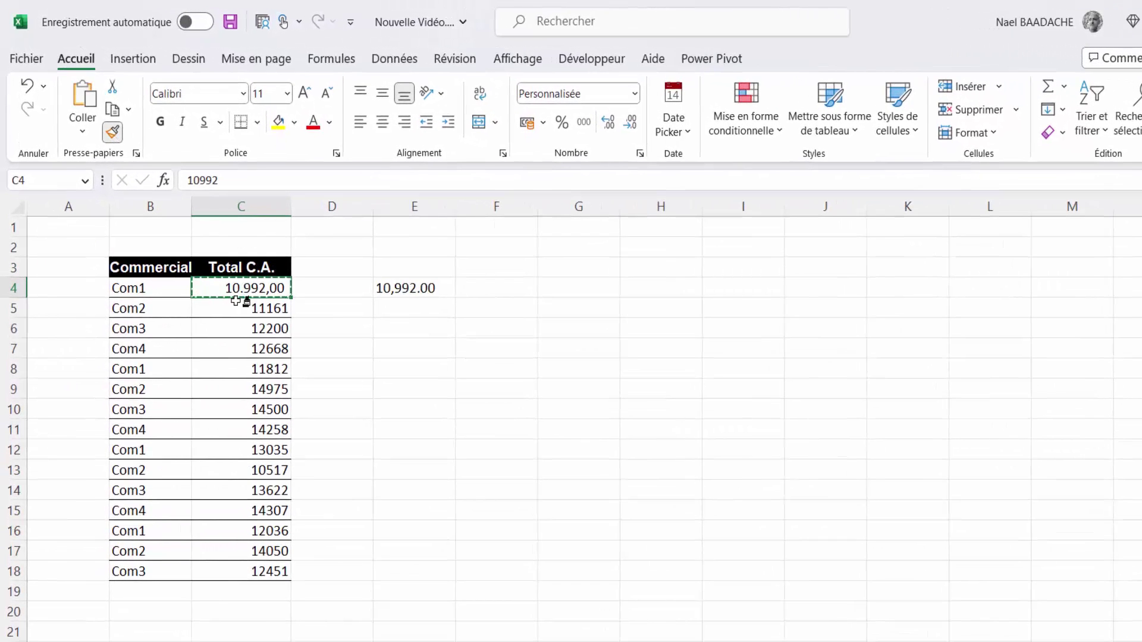
pyautogui.moveTo(238, 306); pyautogui.dragTo(238, 571)
pyautogui.click(360, 355)
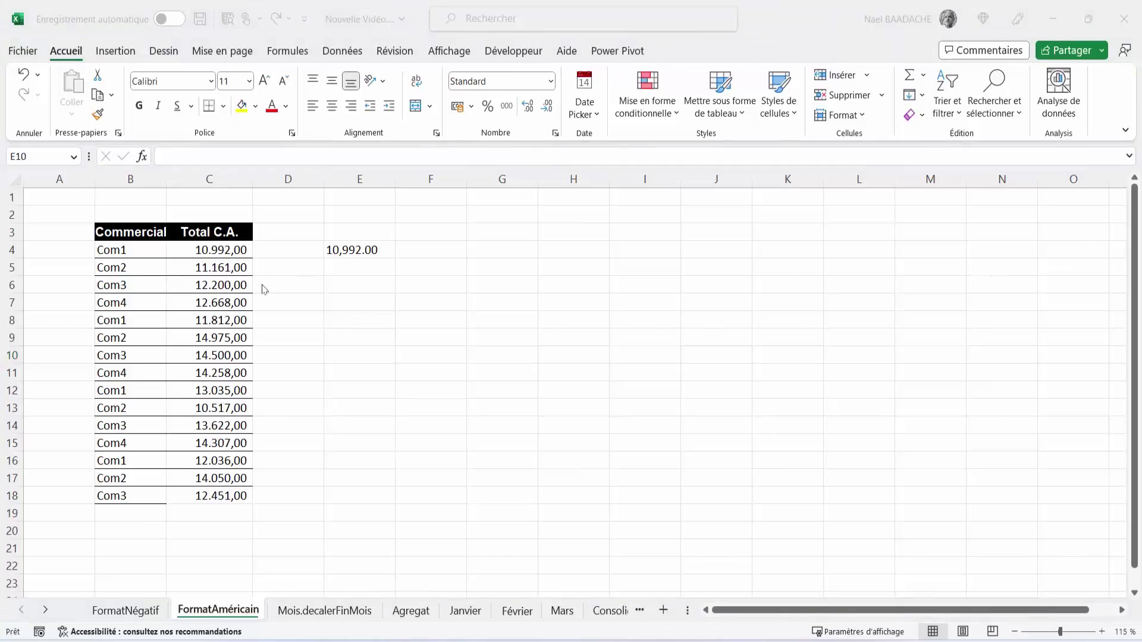
pyautogui.moveTo(229, 250); pyautogui.dragTo(229, 496)
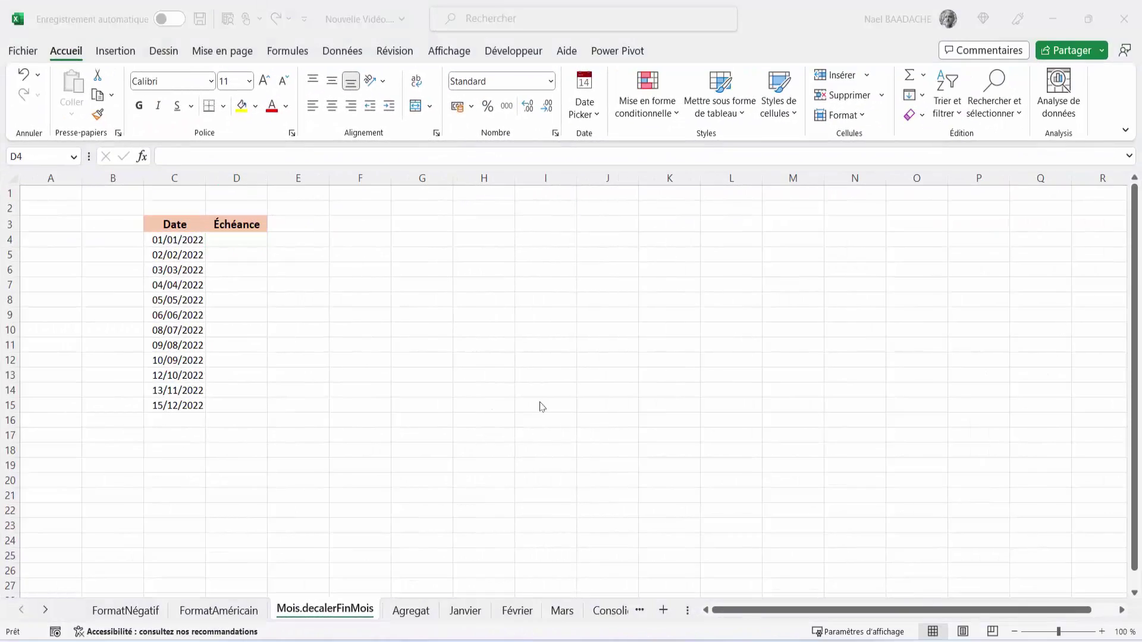
# Fill Échéance cells D4:D15 at once with =MOIS.DECALER(C4;12).
pyautogui.moveTo(178, 239); pyautogui.dragTo(178, 397)
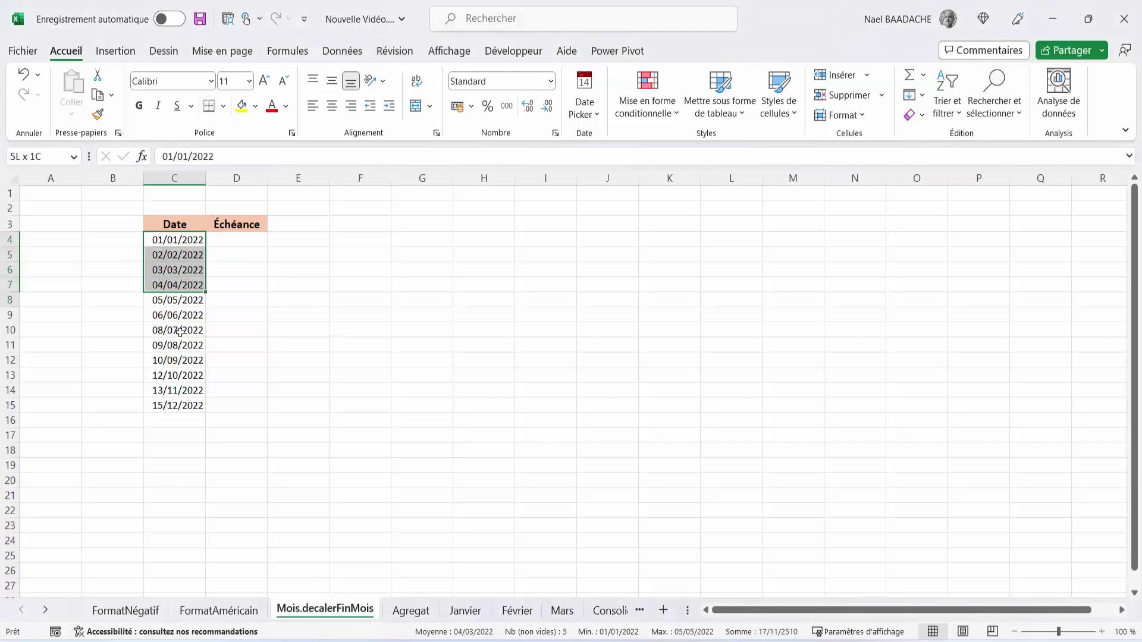
pyautogui.click(245, 241)
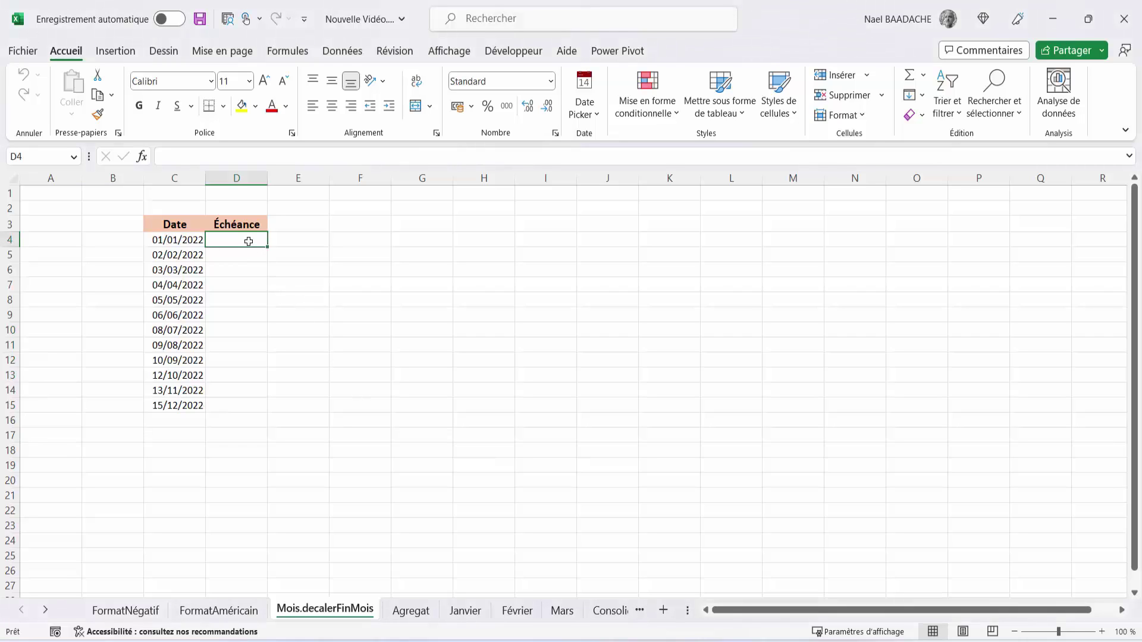
pyautogui.moveTo(249, 240); pyautogui.dragTo(235, 403)
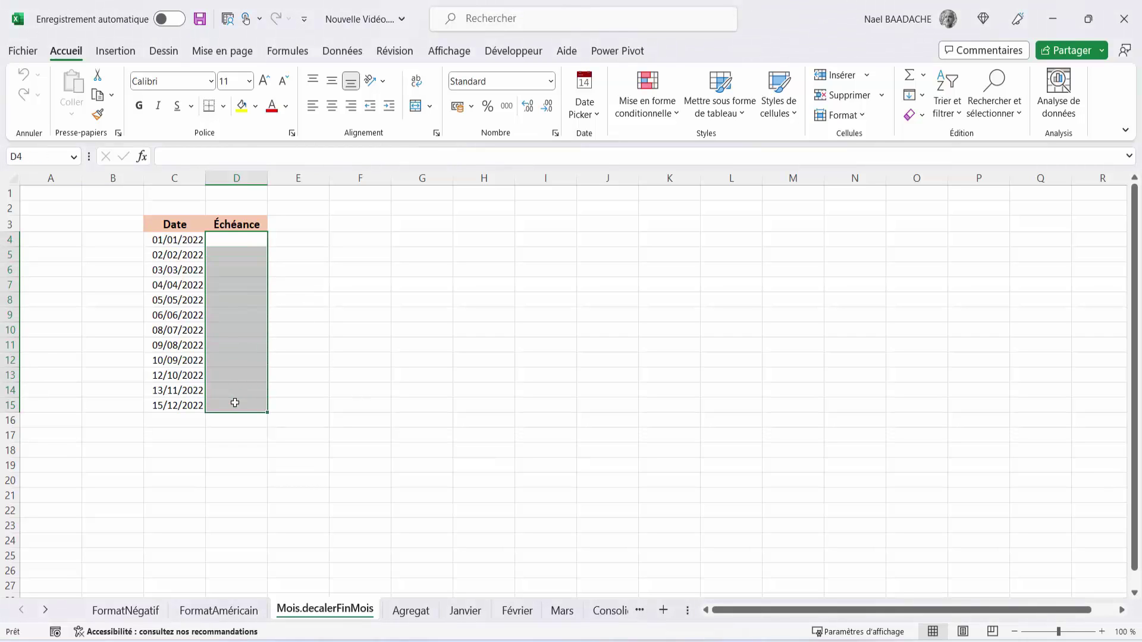
pyautogui.write('=')
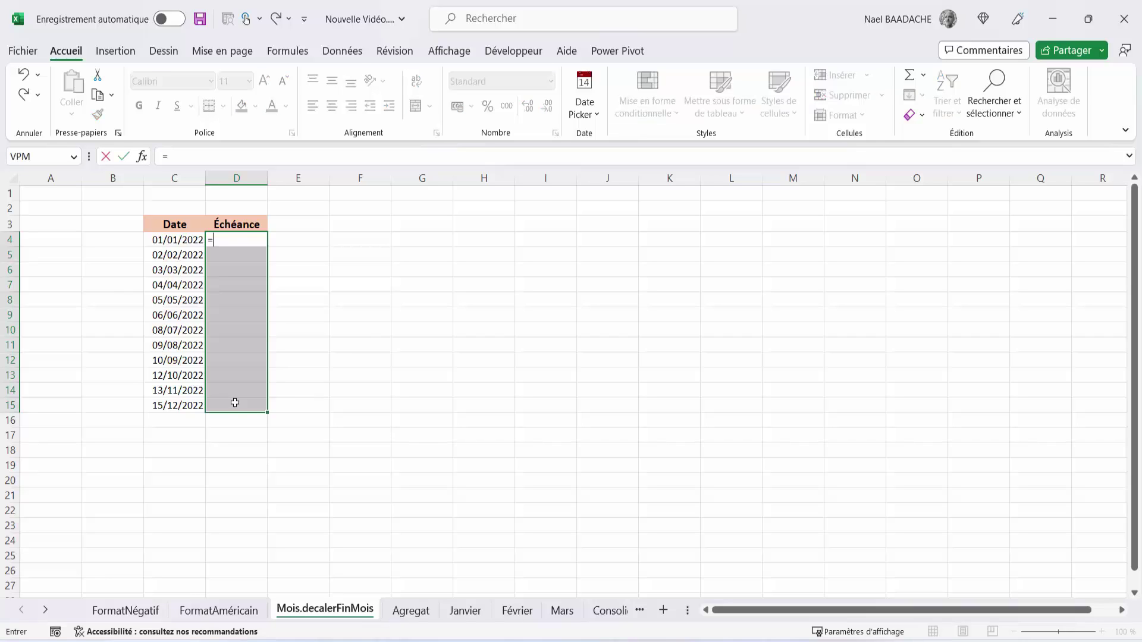
pyautogui.write('mois.')
pyautogui.doubleClick(258, 257)
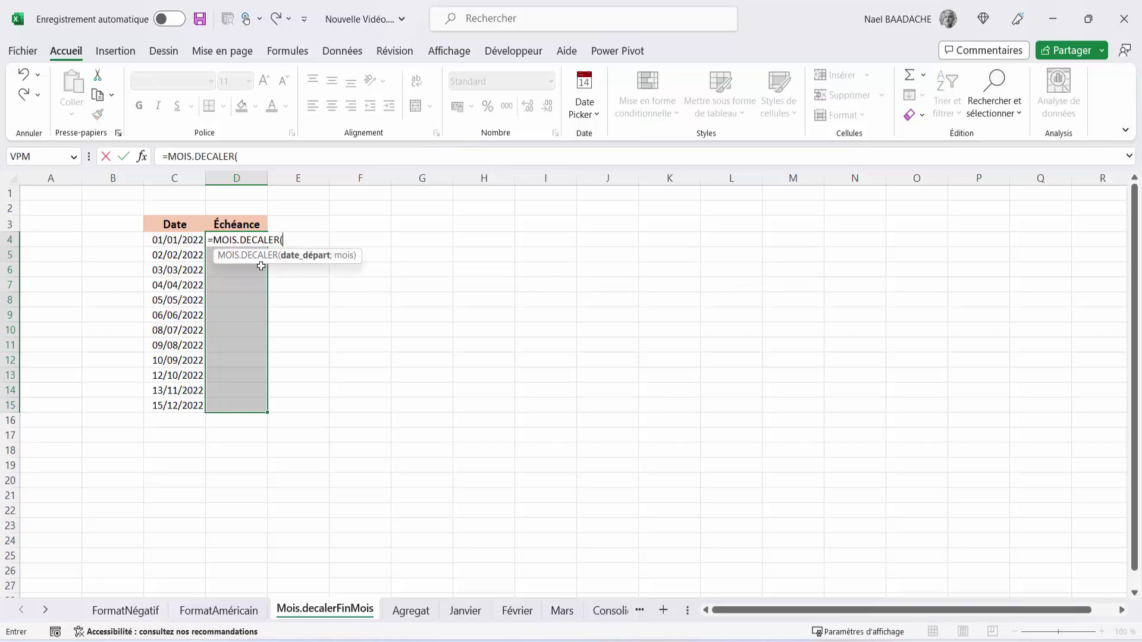
pyautogui.click(172, 241)
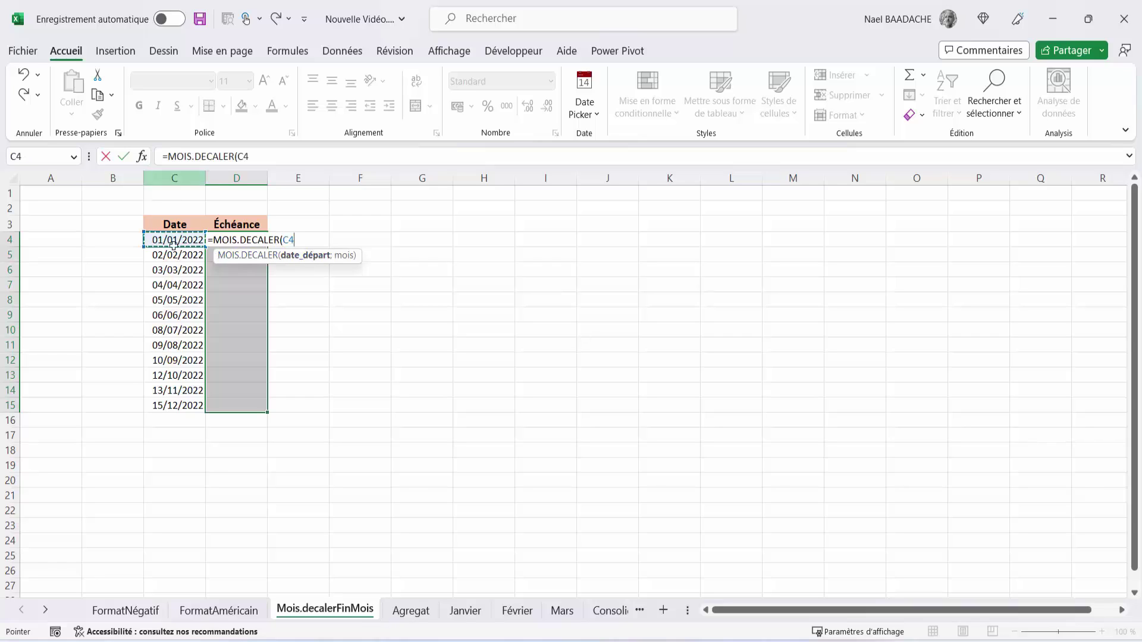
pyautogui.write(';12')
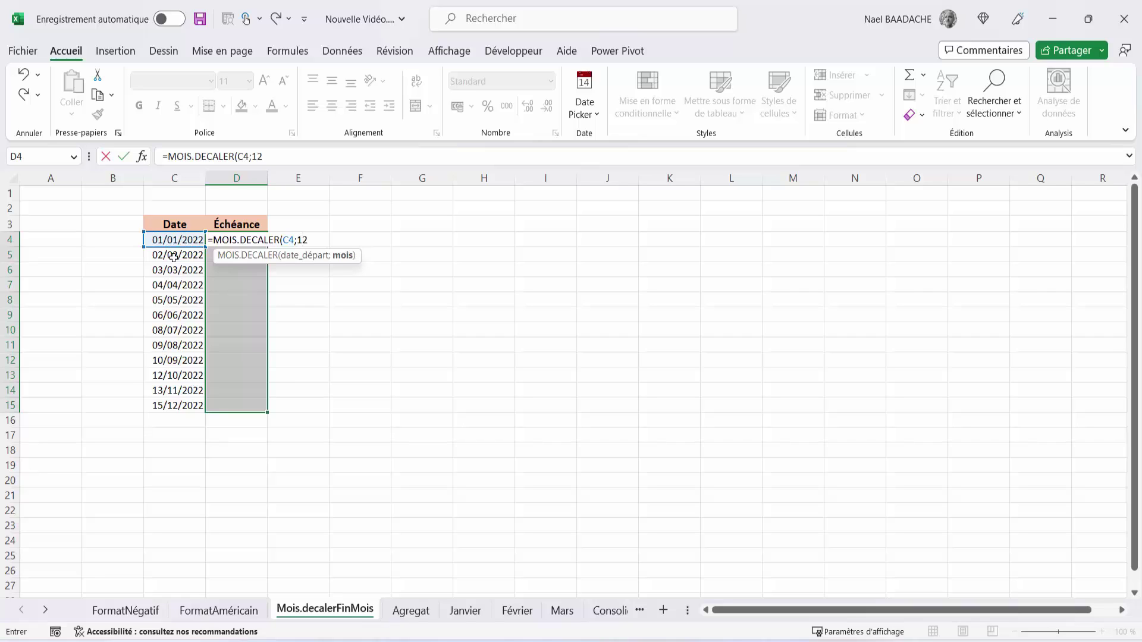
pyautogui.write(')')
pyautogui.hotkey('ctrl', 'Return')
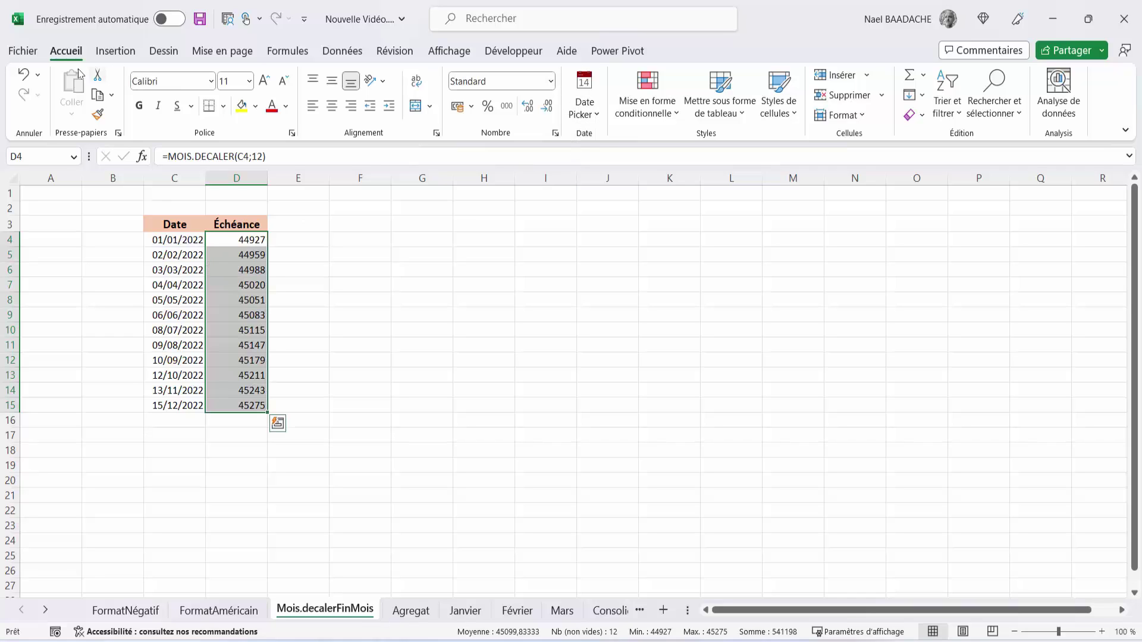
# Format the Échéance results as short dates and check C4 against the D4 formula.
pyautogui.click(551, 83)
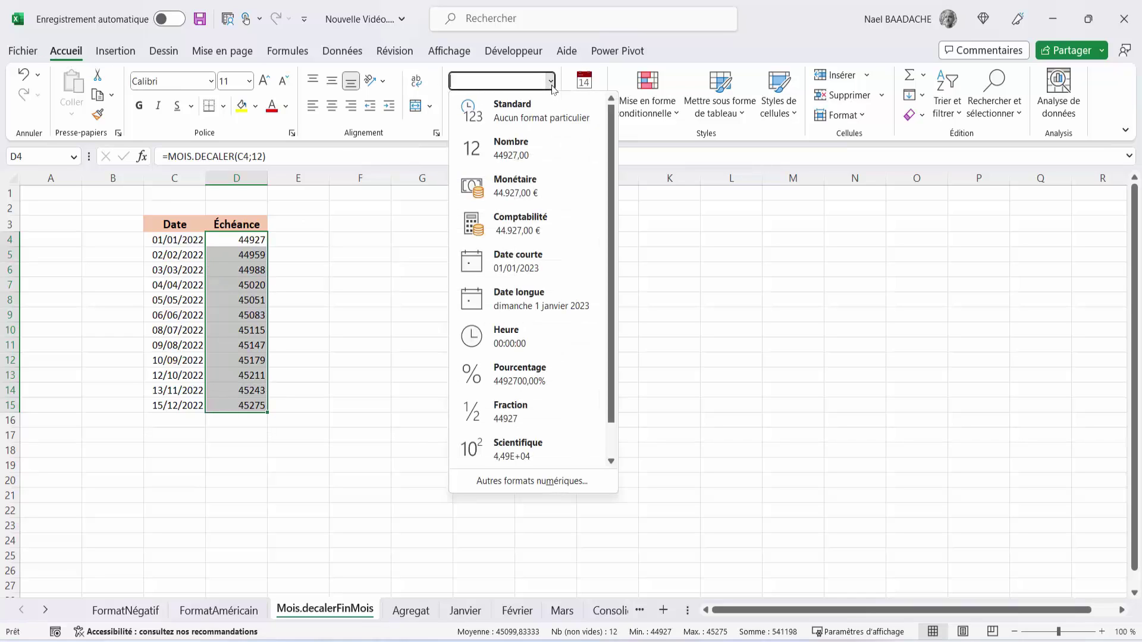
pyautogui.click(512, 262)
pyautogui.click(161, 240)
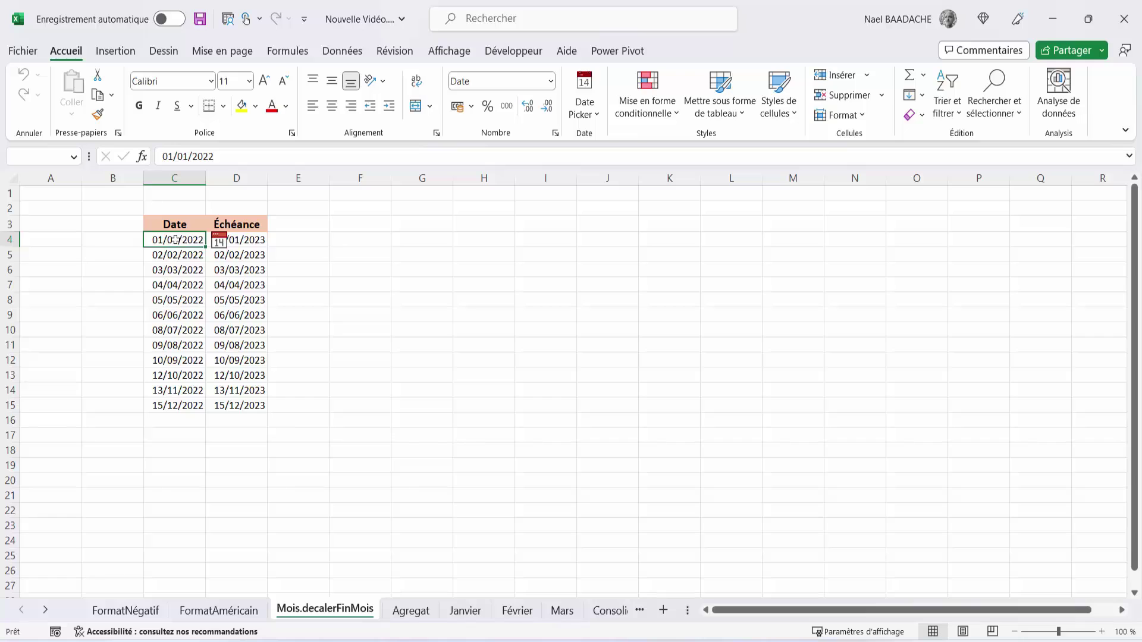
pyautogui.click(244, 234)
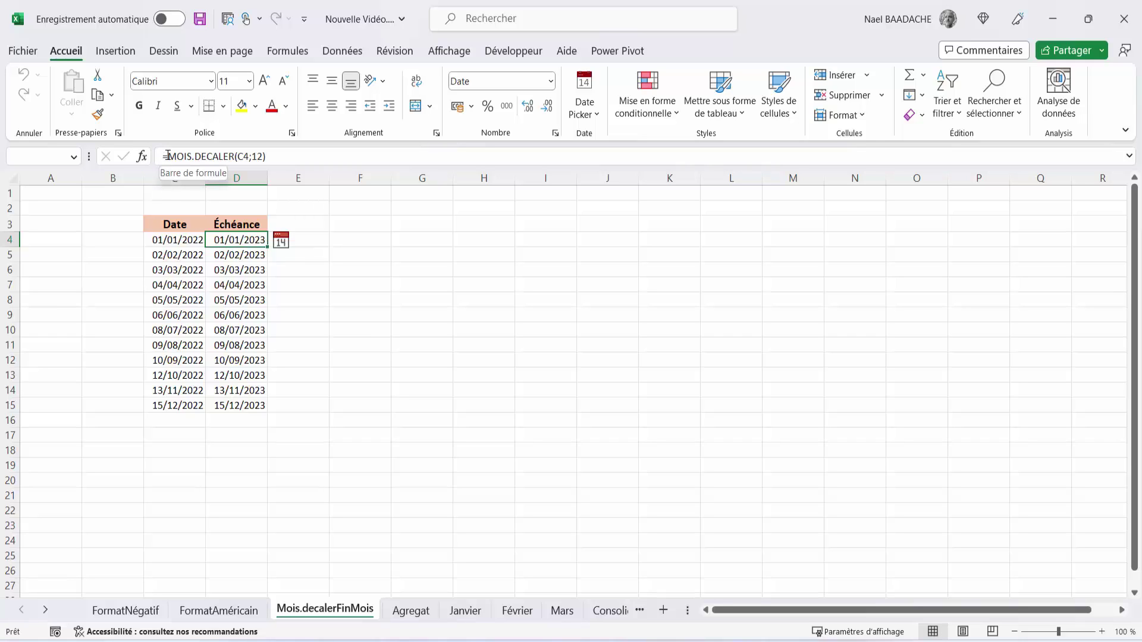
# Change D4 to =FIN.MOIS(MOIS.DECALER(C4;12);0) and copy it down to row 15.
pyautogui.click(168, 156)
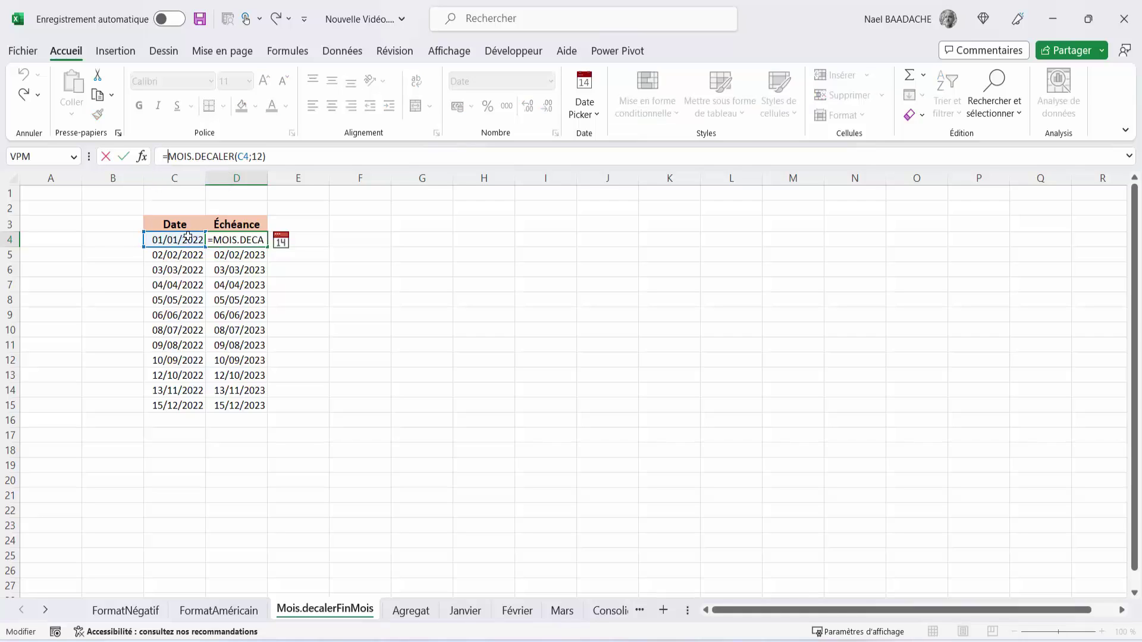
pyautogui.write('fin')
pyautogui.press('Tab')
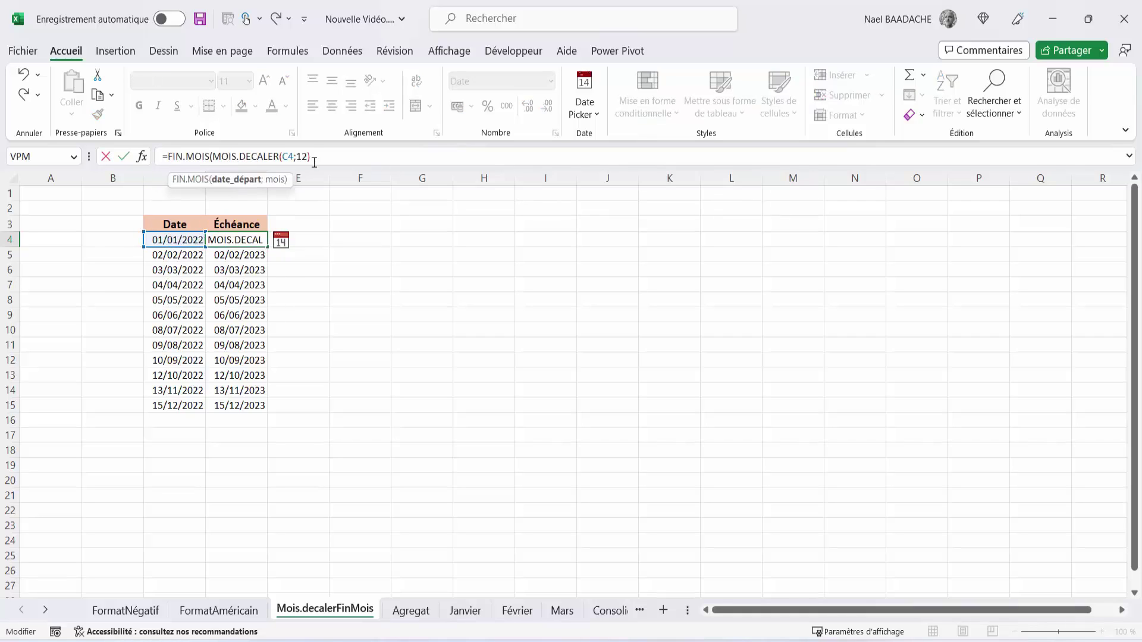
pyautogui.click(317, 157)
pyautogui.write(';')
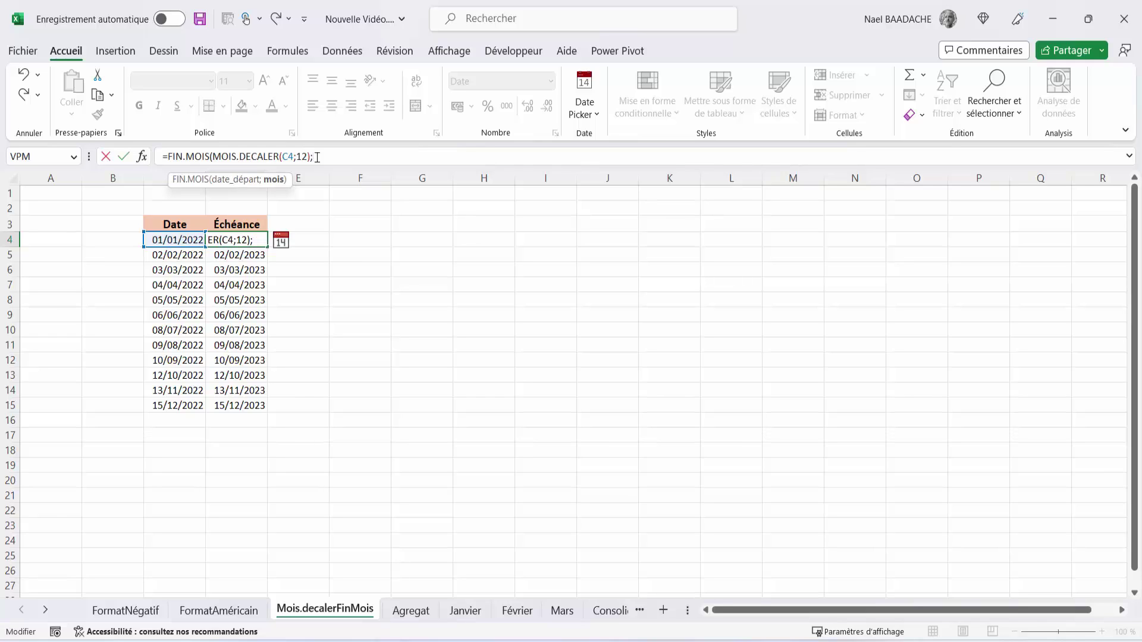
pyautogui.write('0)')
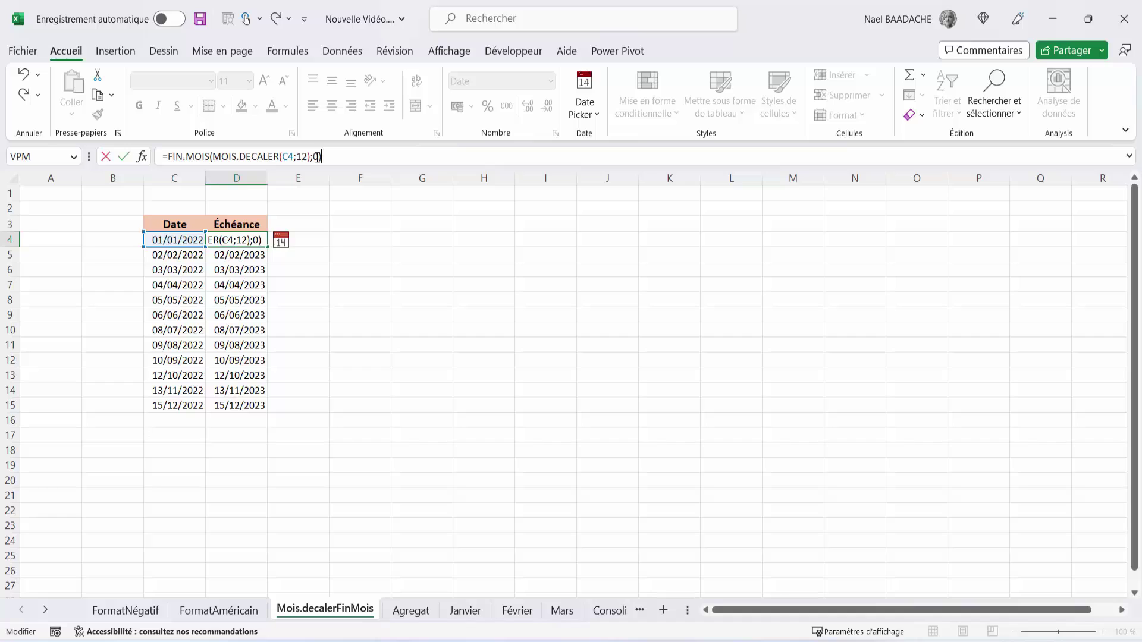
pyautogui.press('Return')
pyautogui.click(237, 242)
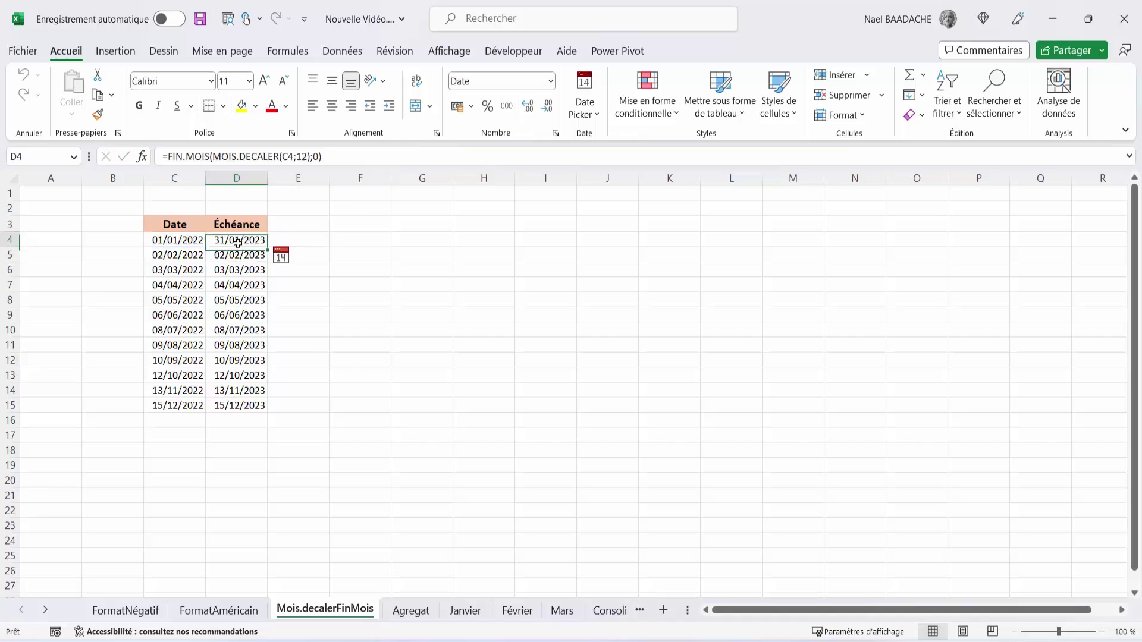
pyautogui.doubleClick(266, 249)
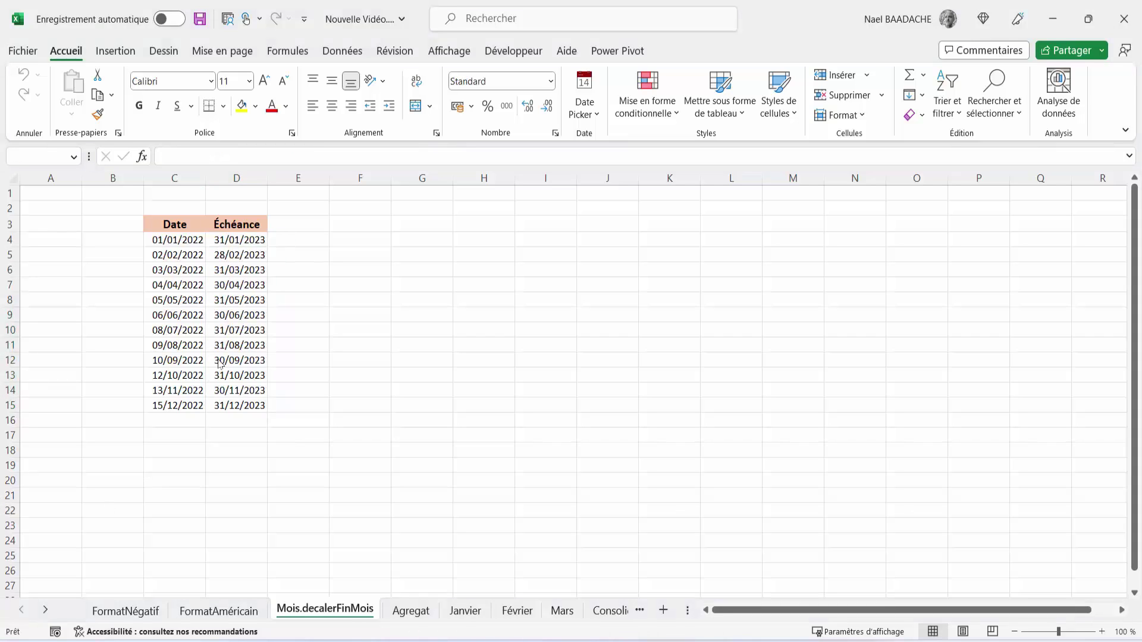
# On the Agregat sheet, inspect row 12, where a zero unit price gives a #DIV/0! Quantité.
pyautogui.click(410, 611)
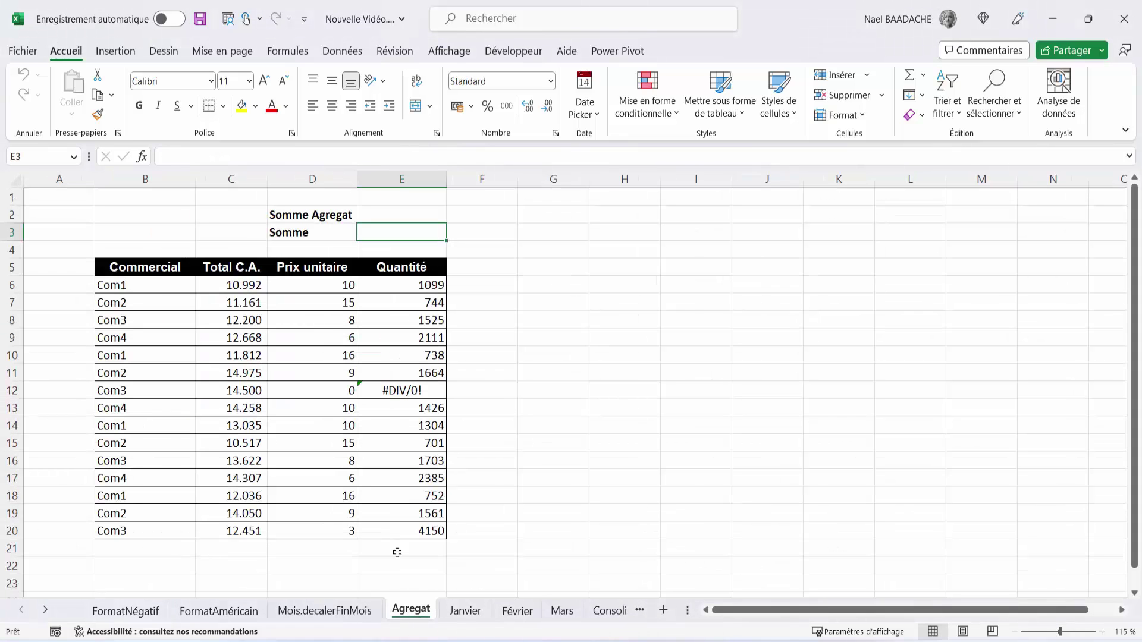
pyautogui.click(393, 321)
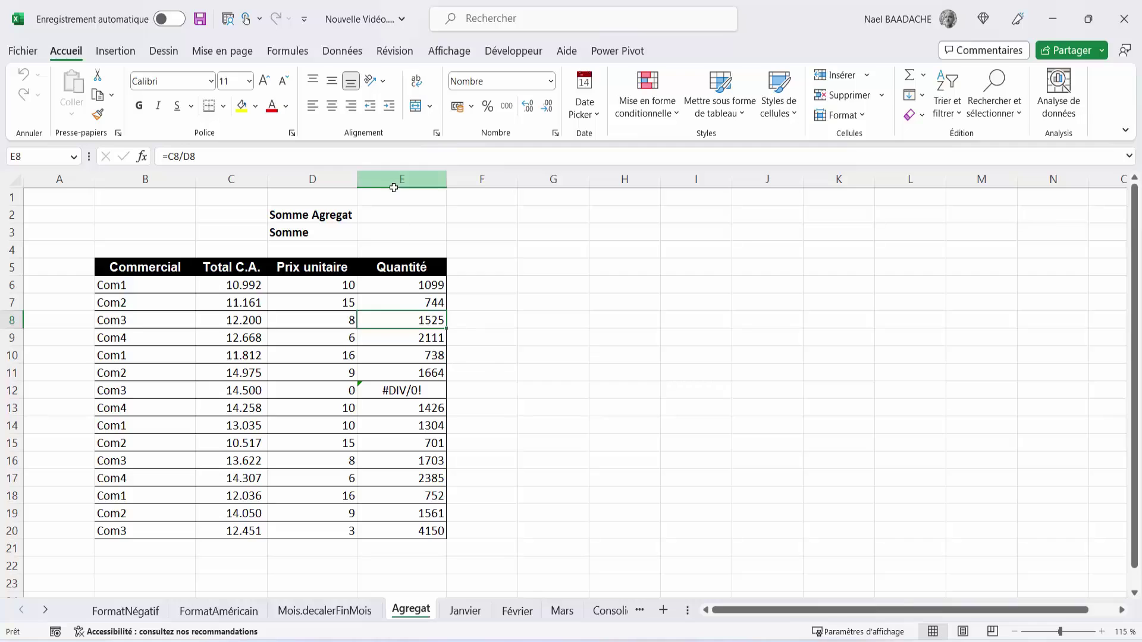
pyautogui.moveTo(391, 282); pyautogui.dragTo(394, 425)
pyautogui.click(395, 391)
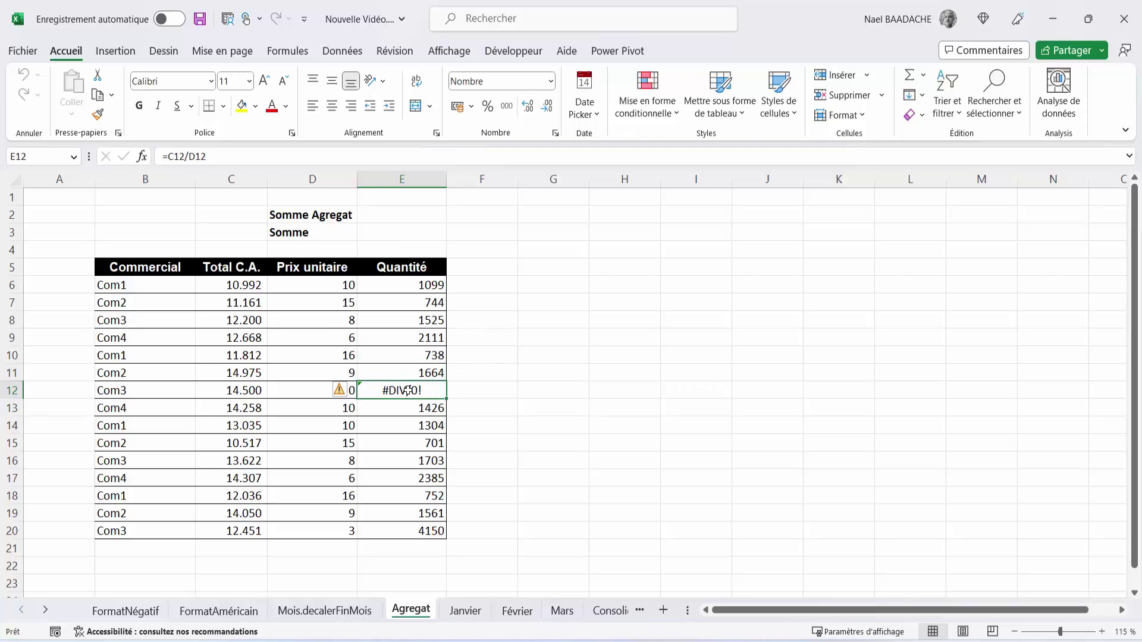
pyautogui.click(240, 389)
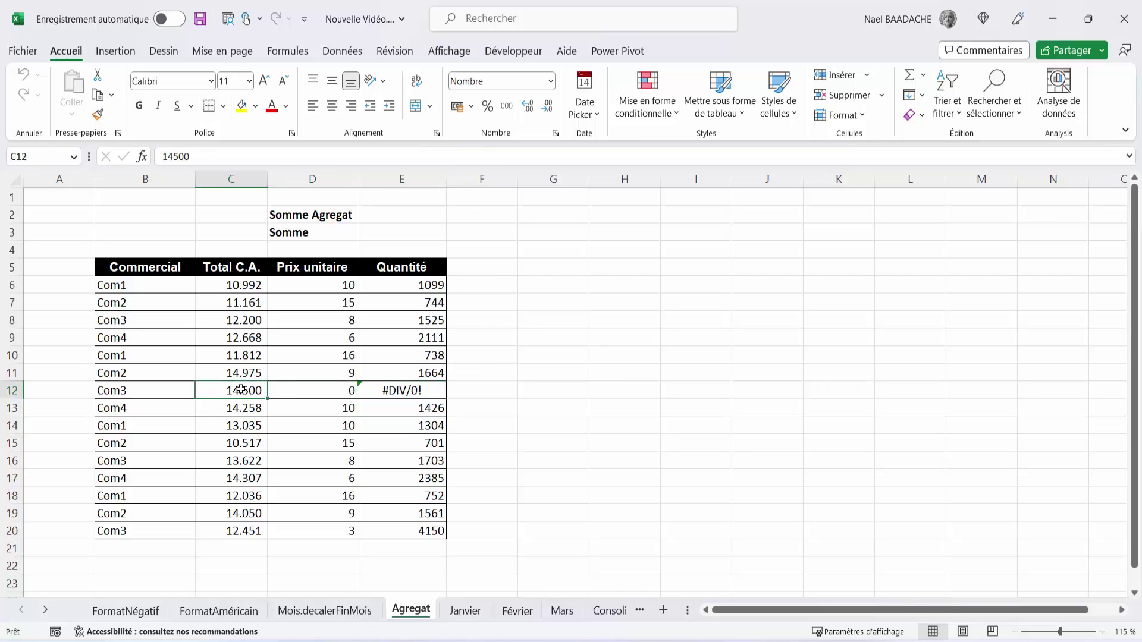
pyautogui.click(329, 388)
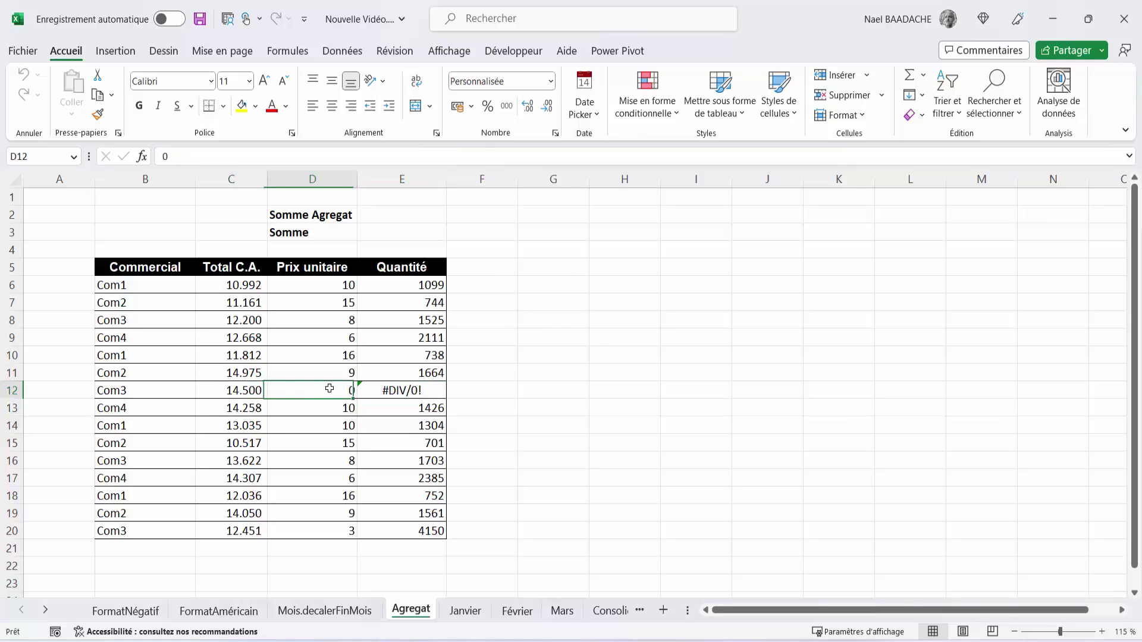
pyautogui.click(400, 392)
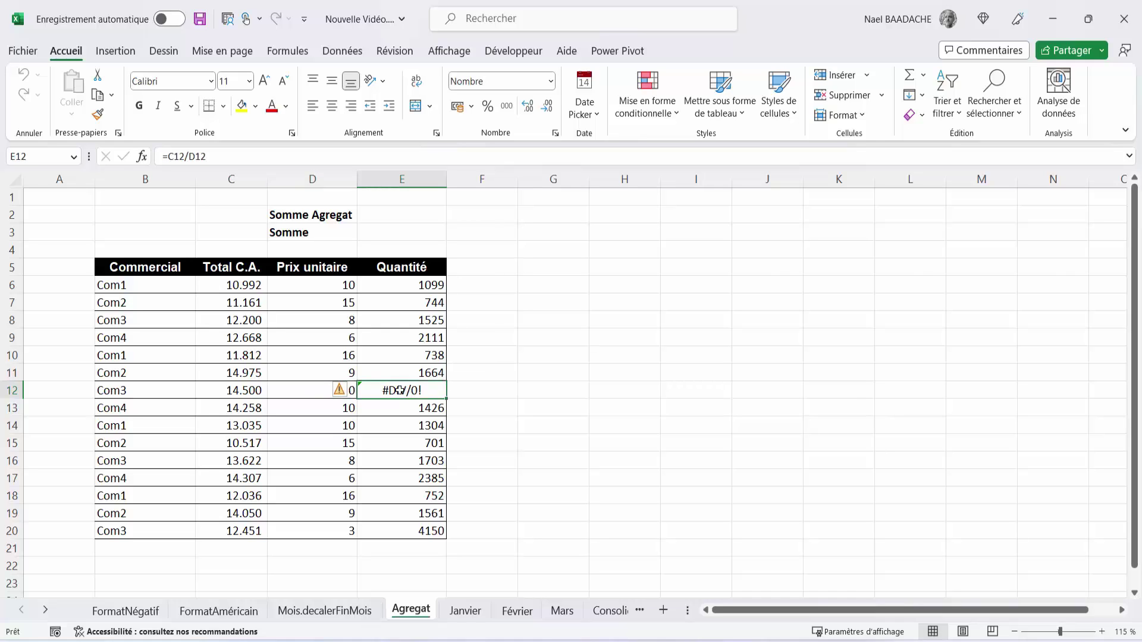
# Enter =SOMME(E6:E20) in E3, which returns #DIV/0! because of the E12 error.
pyautogui.click(401, 234)
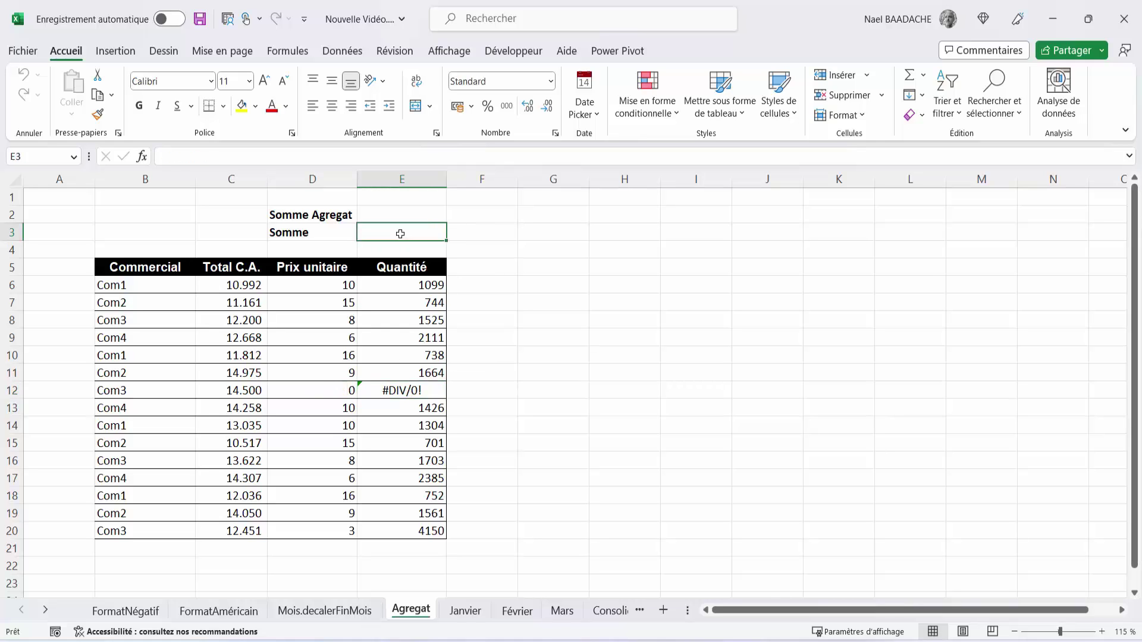
pyautogui.write('=so')
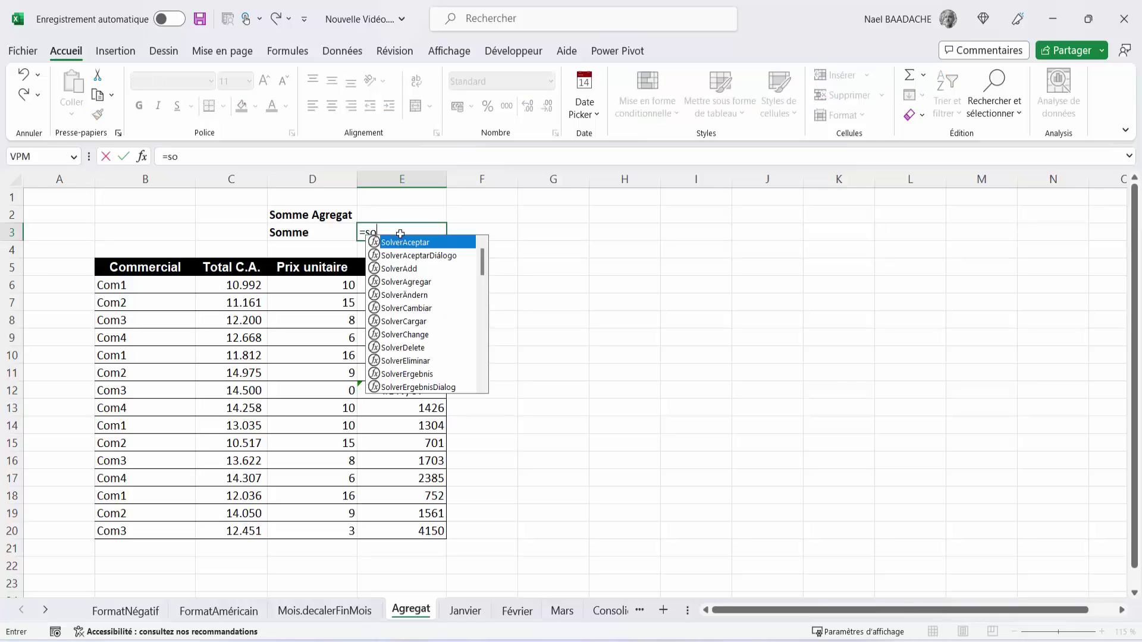
pyautogui.write('mme(')
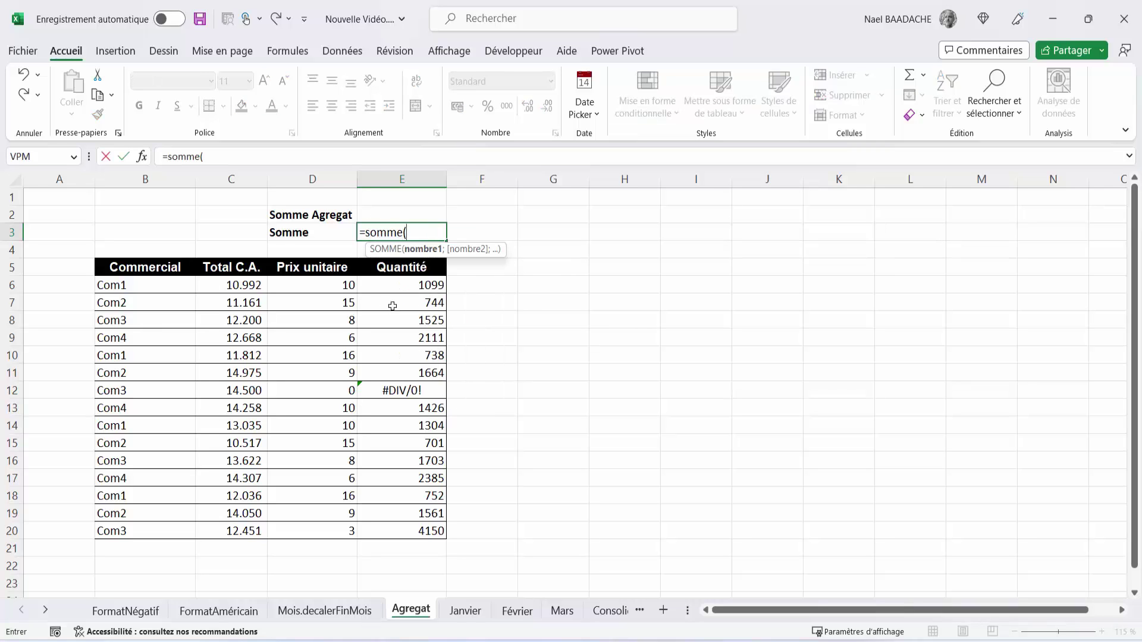
pyautogui.moveTo(390, 286); pyautogui.dragTo(388, 526)
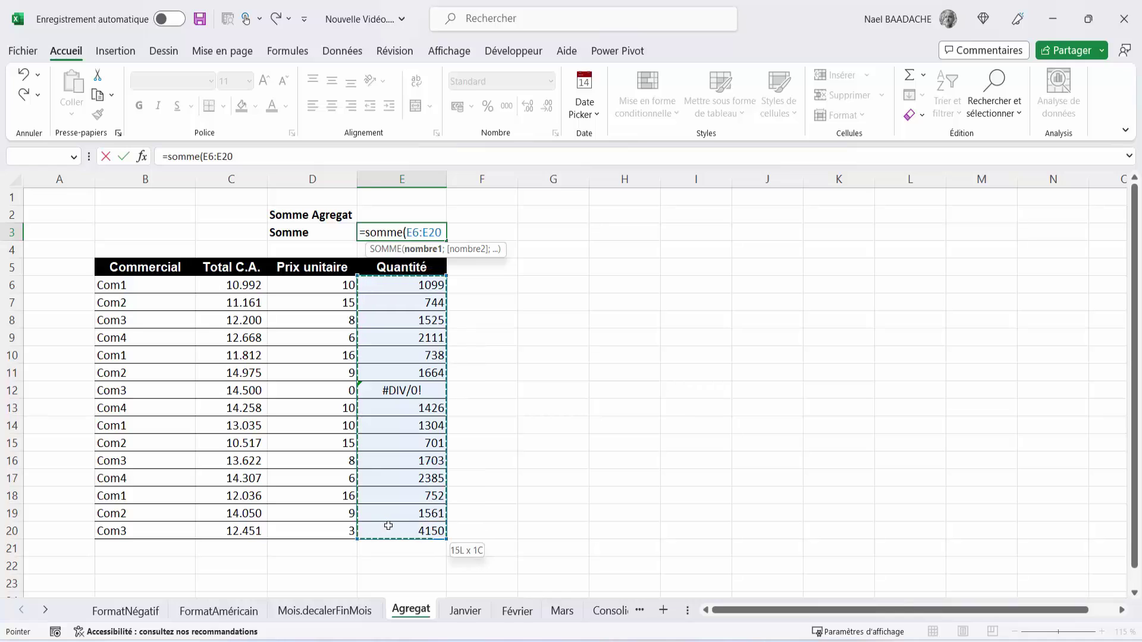
pyautogui.hotkey('ctrl', 'Return')
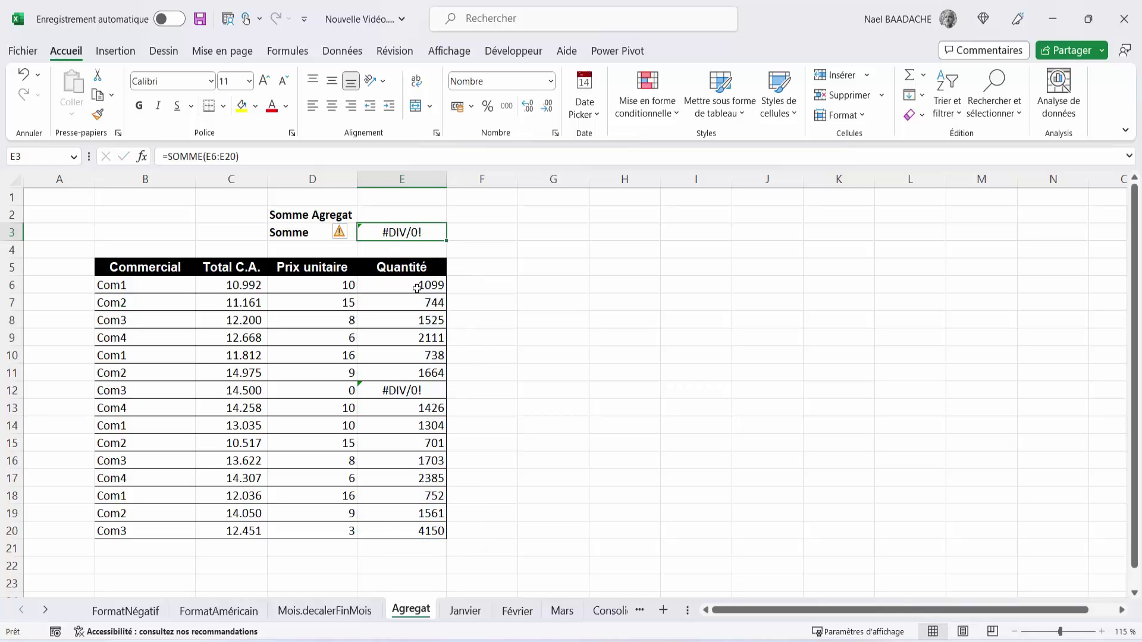
pyautogui.moveTo(418, 286); pyautogui.dragTo(417, 356)
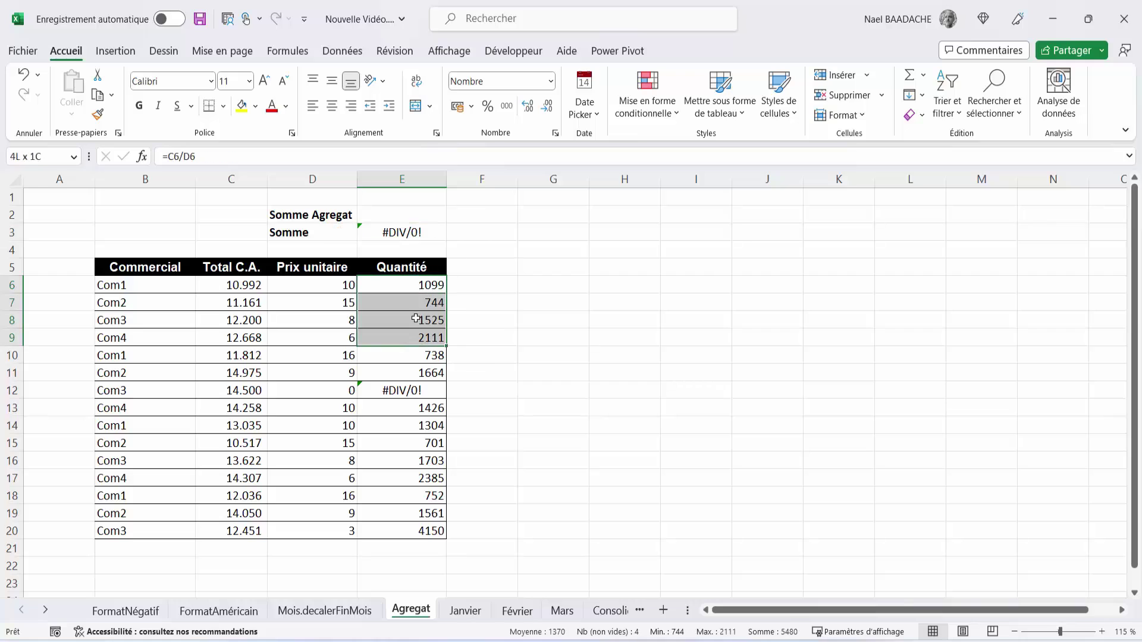
pyautogui.click(416, 391)
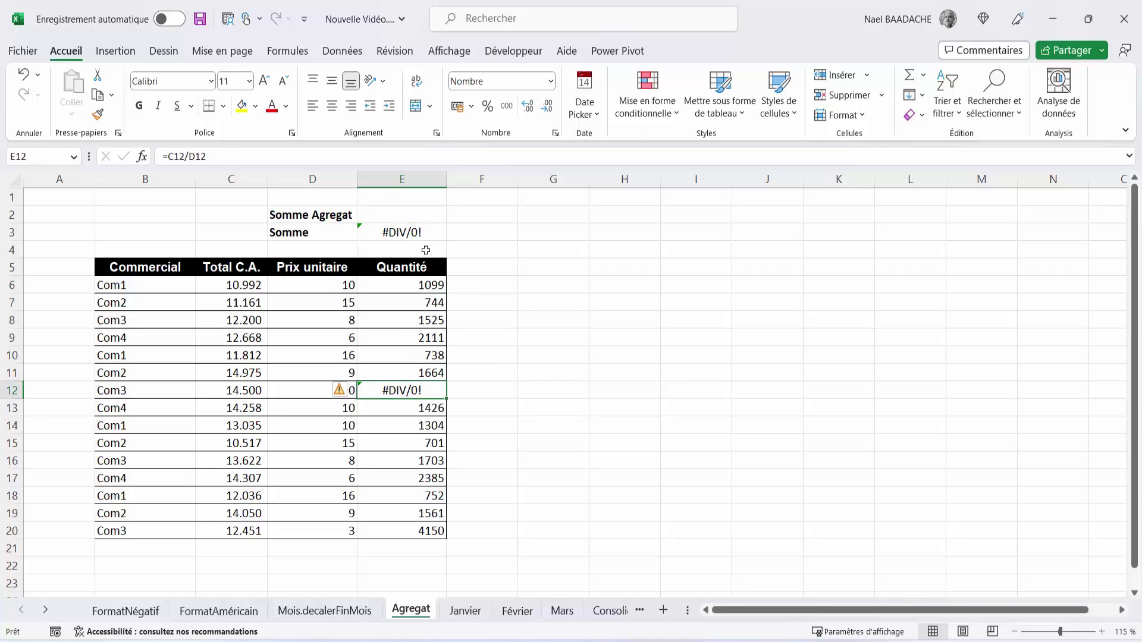
# Enter =AGREGAT(9;6;E6:E20) in E2 to sum Quantité while ignoring errors, giving 21863,11667.
pyautogui.click(404, 217)
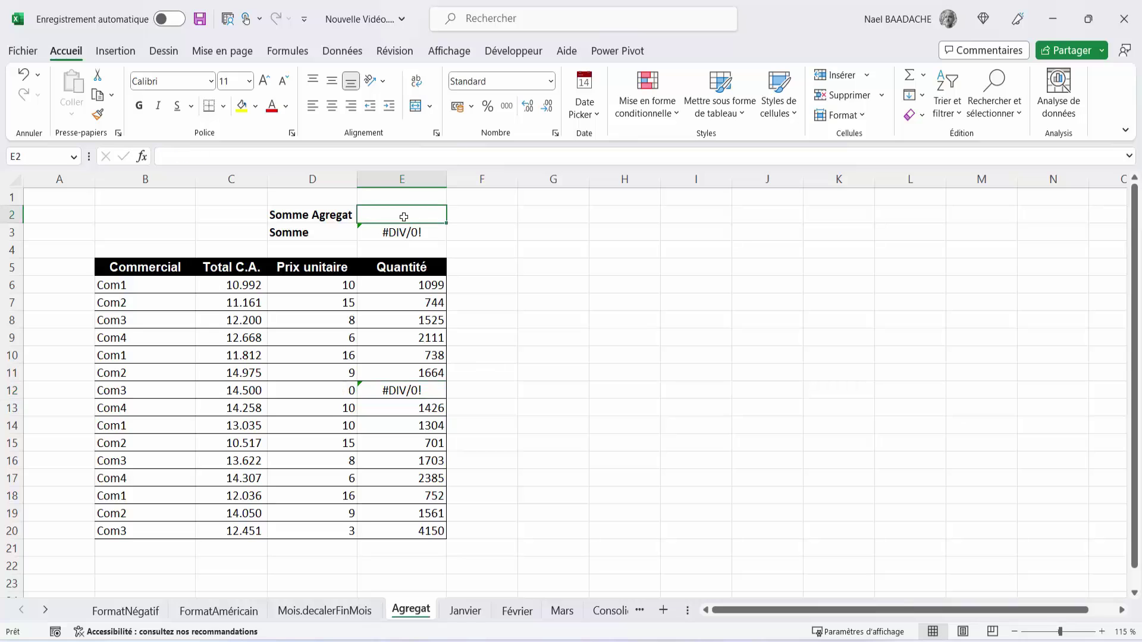
pyautogui.write('=agre')
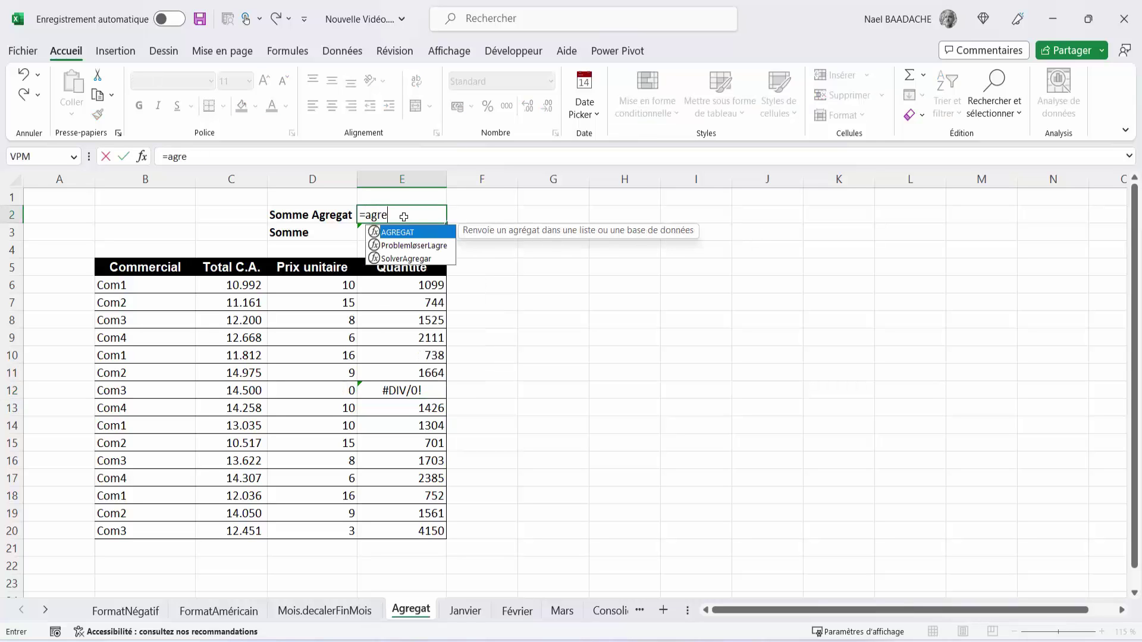
pyautogui.doubleClick(425, 233)
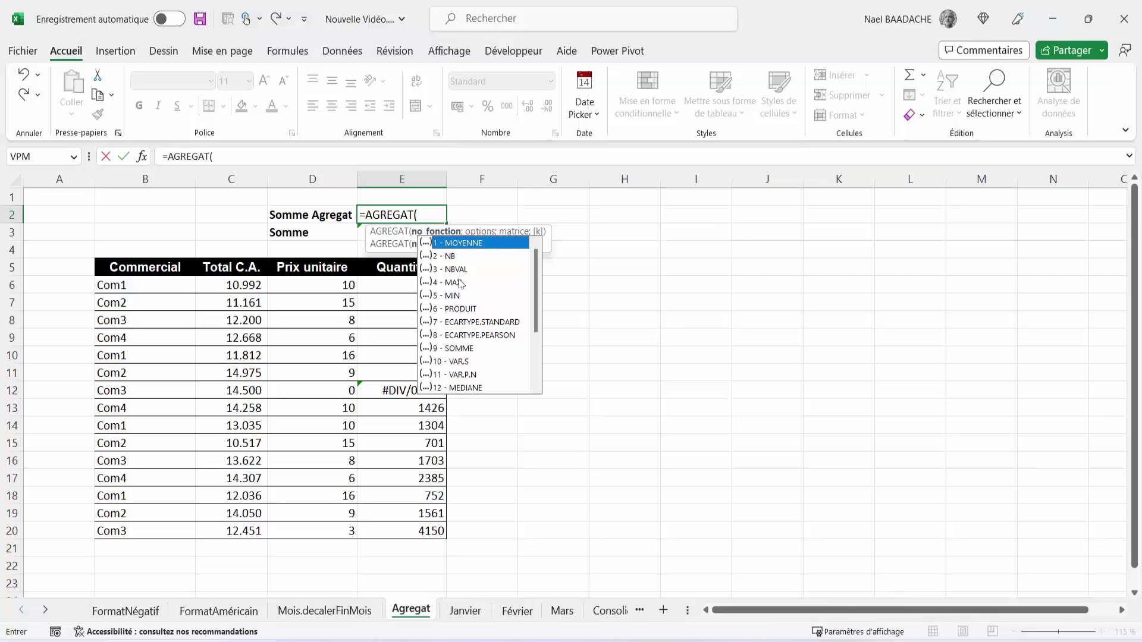
pyautogui.doubleClick(460, 352)
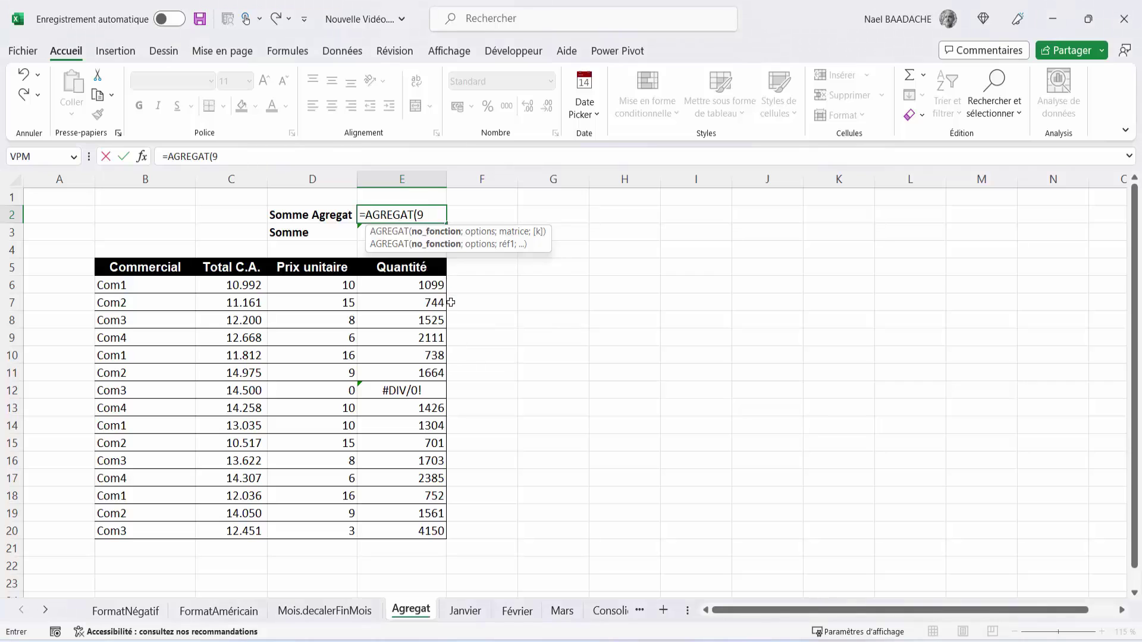
pyautogui.write(';')
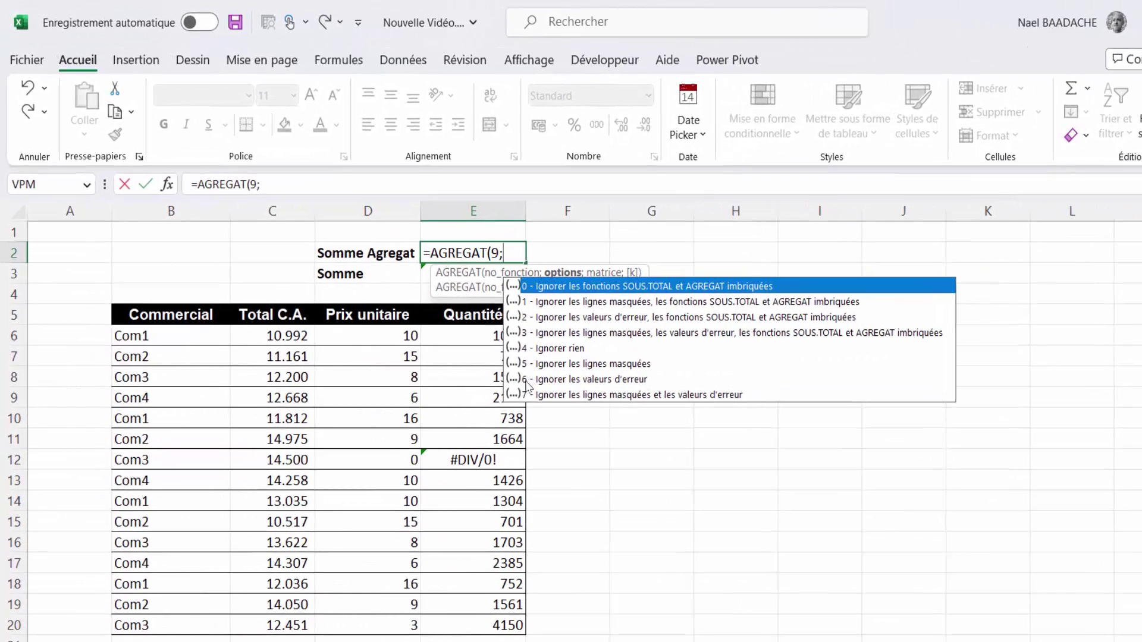
pyautogui.doubleClick(619, 379)
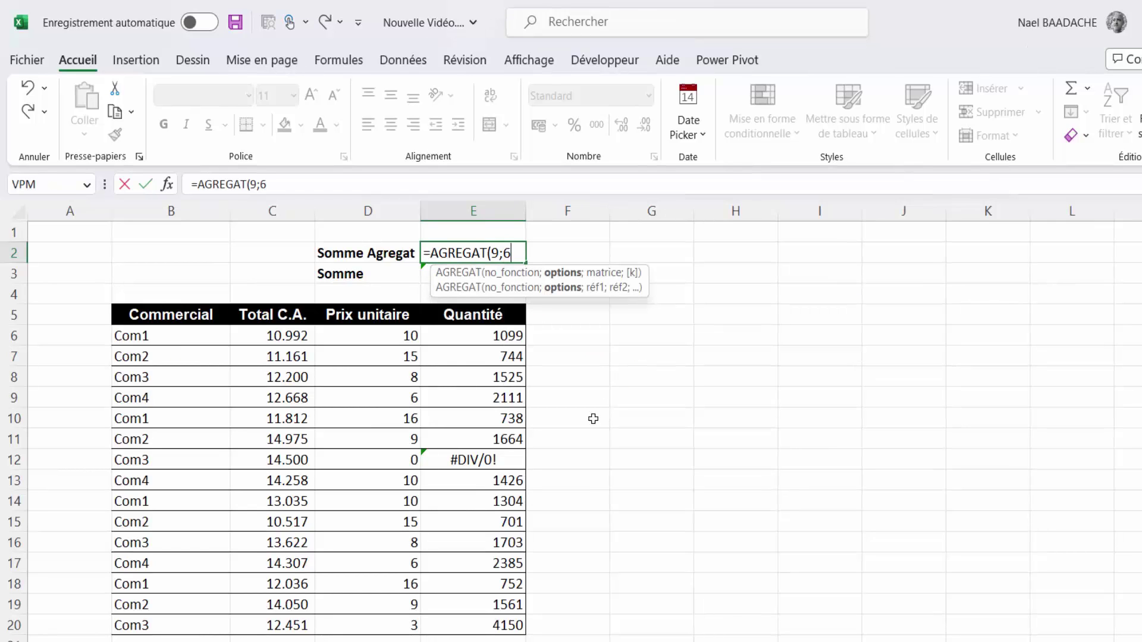
pyautogui.write(';')
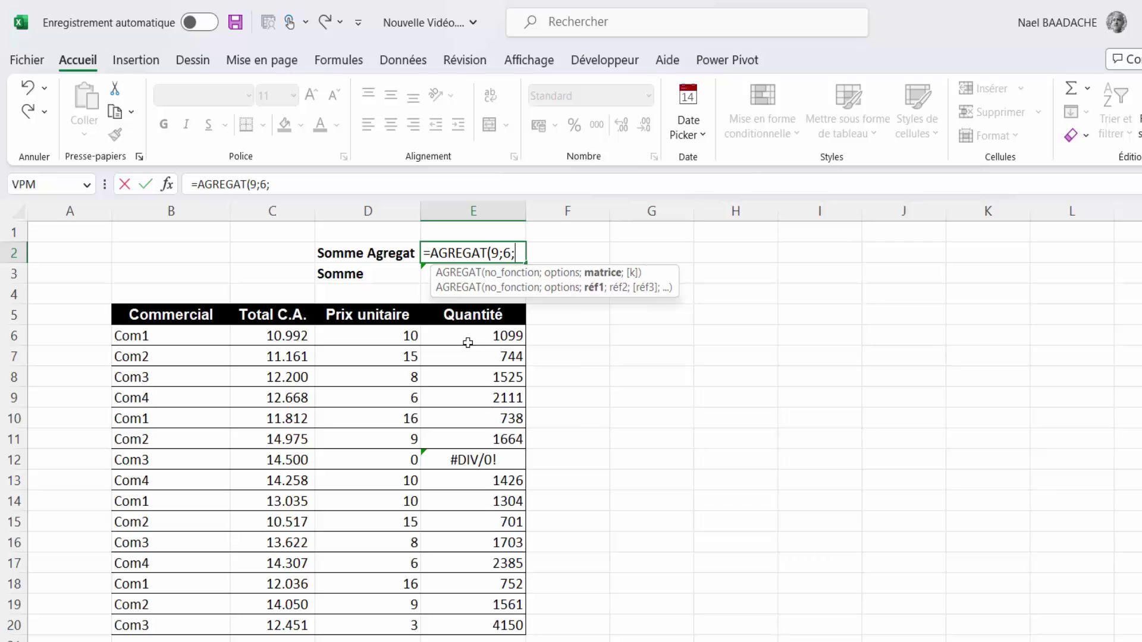
pyautogui.moveTo(468, 340); pyautogui.dragTo(474, 618)
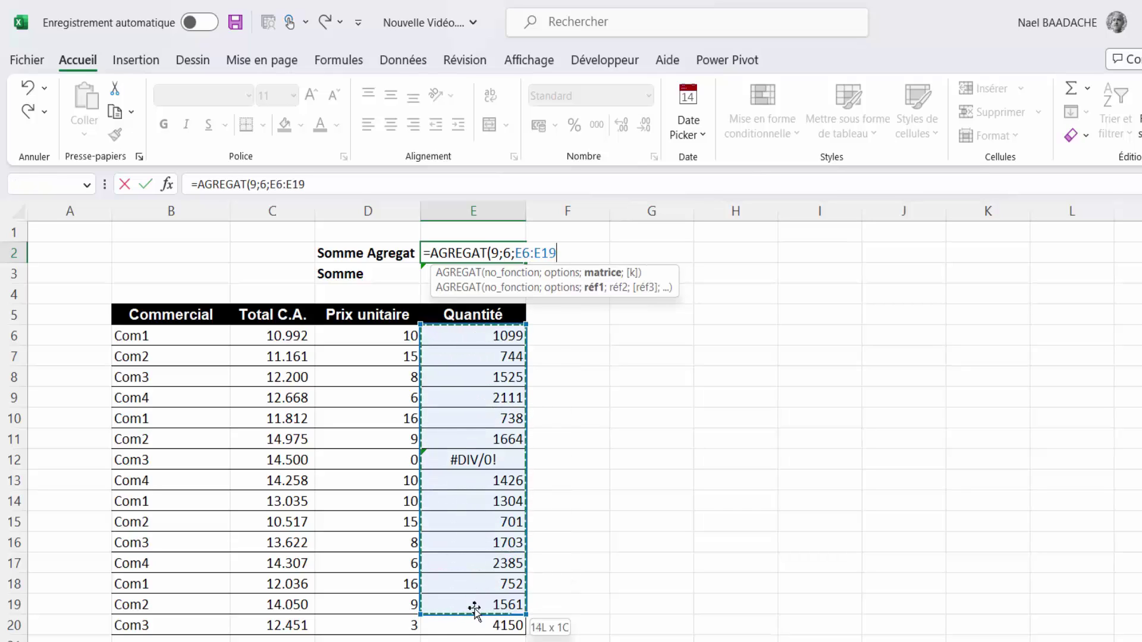
pyautogui.press('Return')
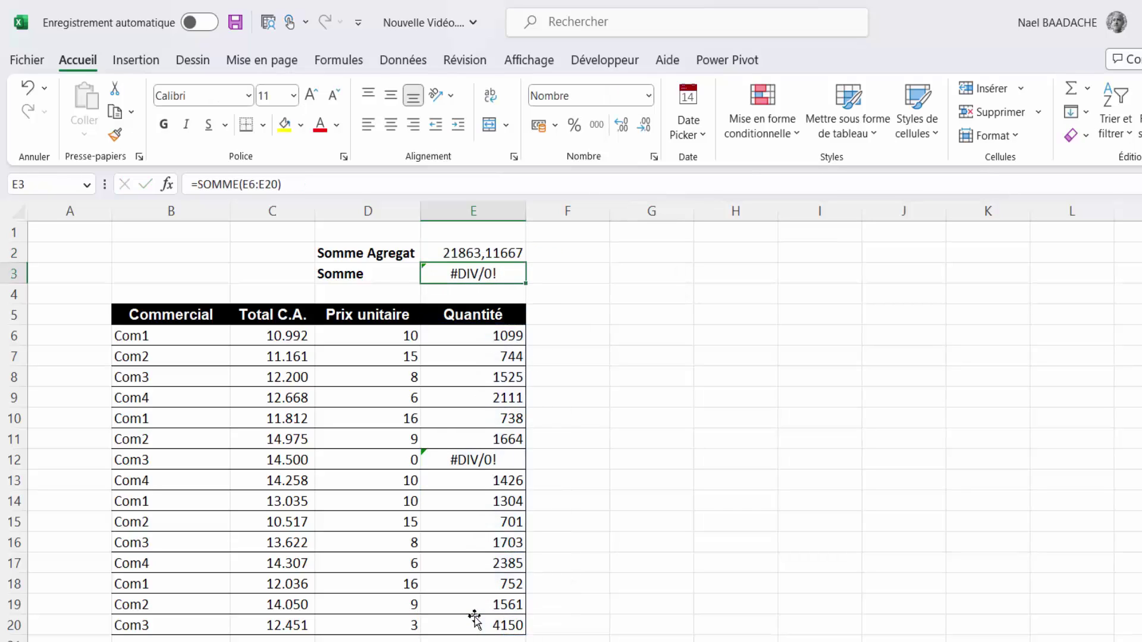
pyautogui.press('Up')
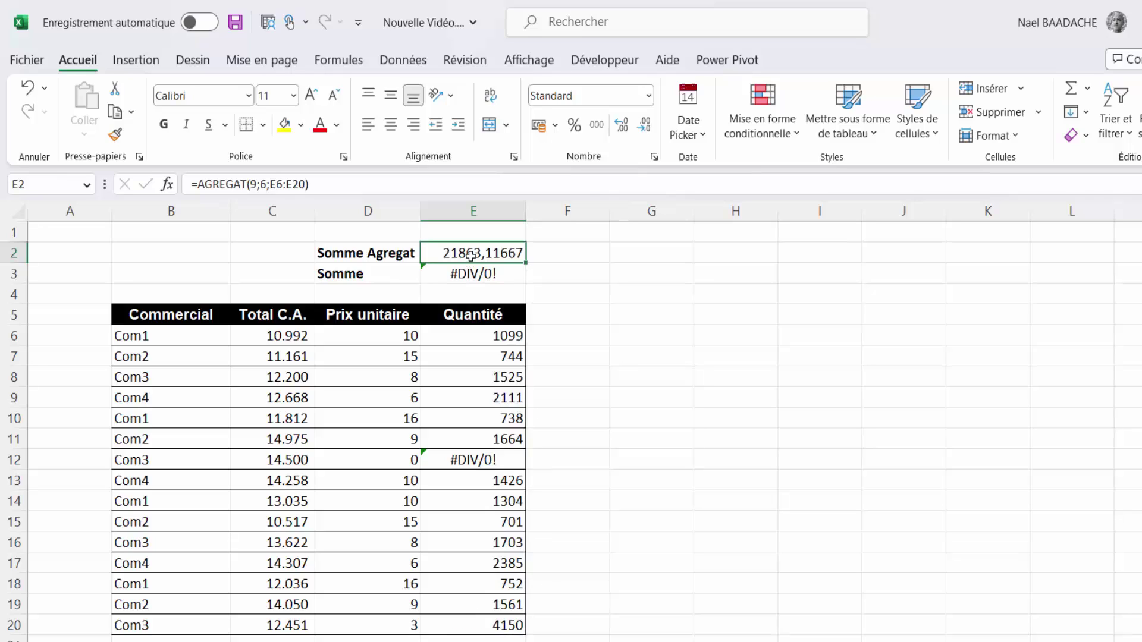
# Give the E2 AGREGAT total the thousands-separator format so it reads 21.863,12.
pyautogui.click(486, 460)
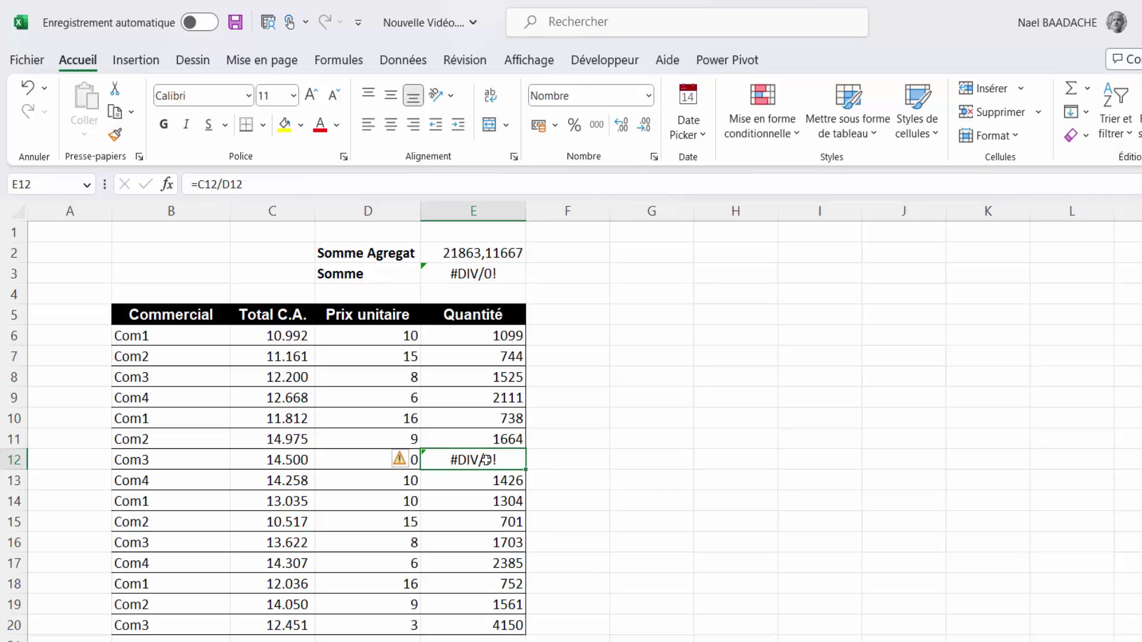
pyautogui.click(500, 253)
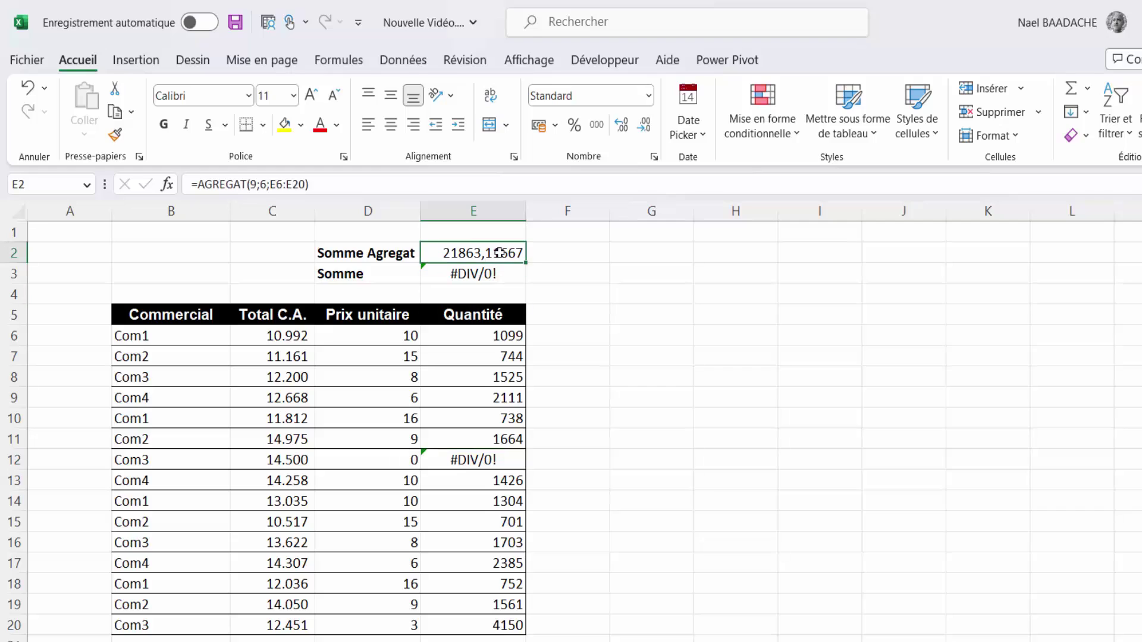
pyautogui.click(596, 126)
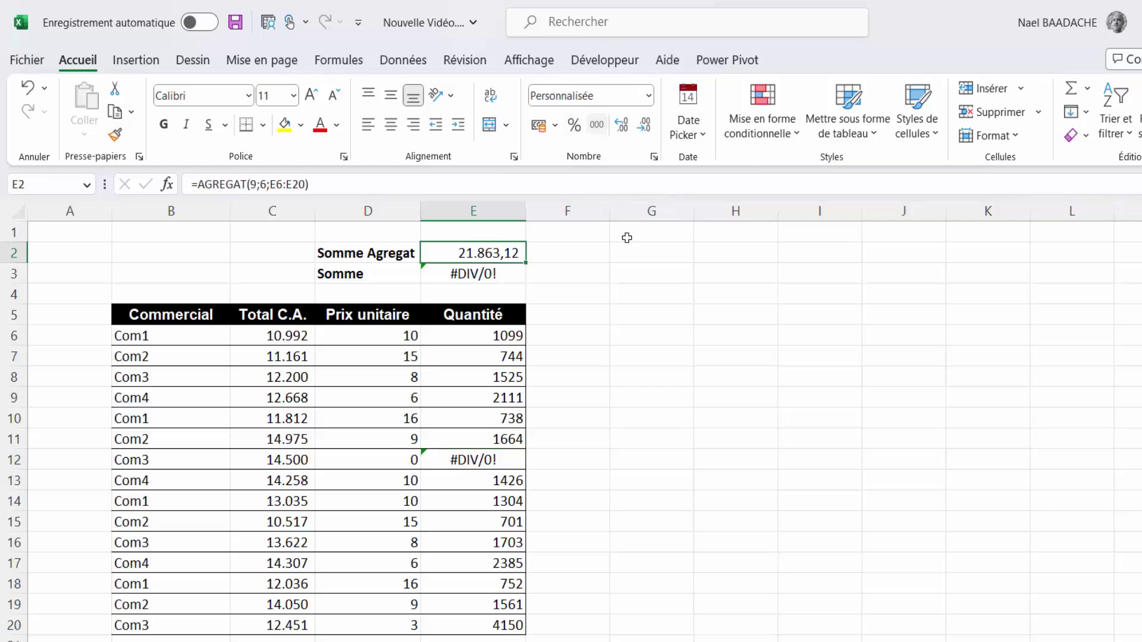
pyautogui.click(288, 356)
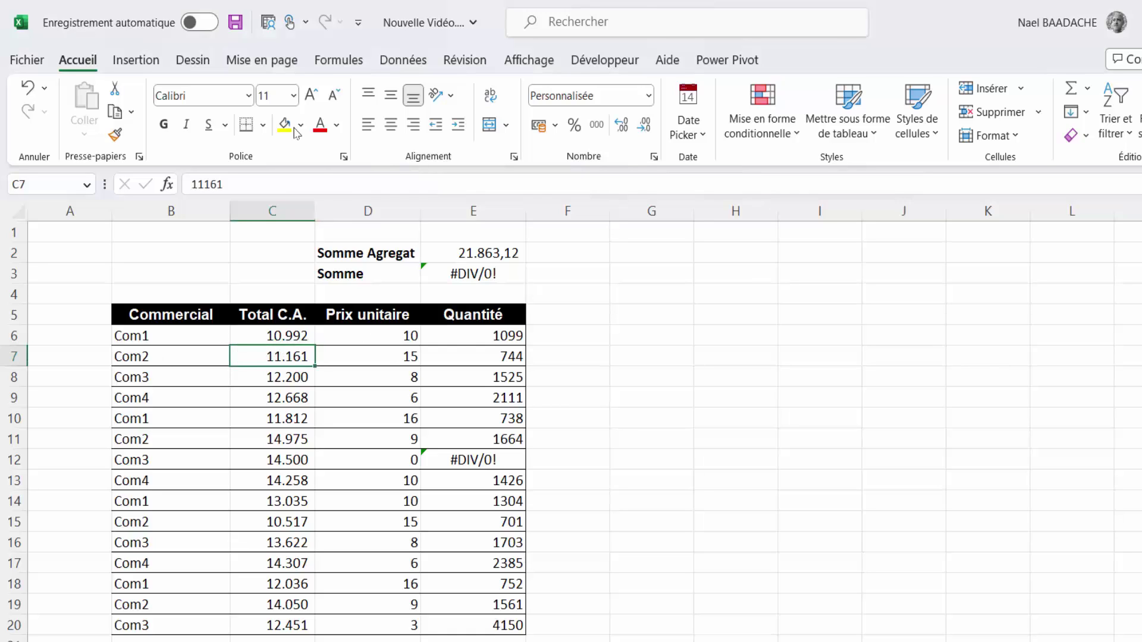
# Turn on filtering and limit the Commercial column to Com1, leaving 4 of 15 rows.
pyautogui.click(405, 57)
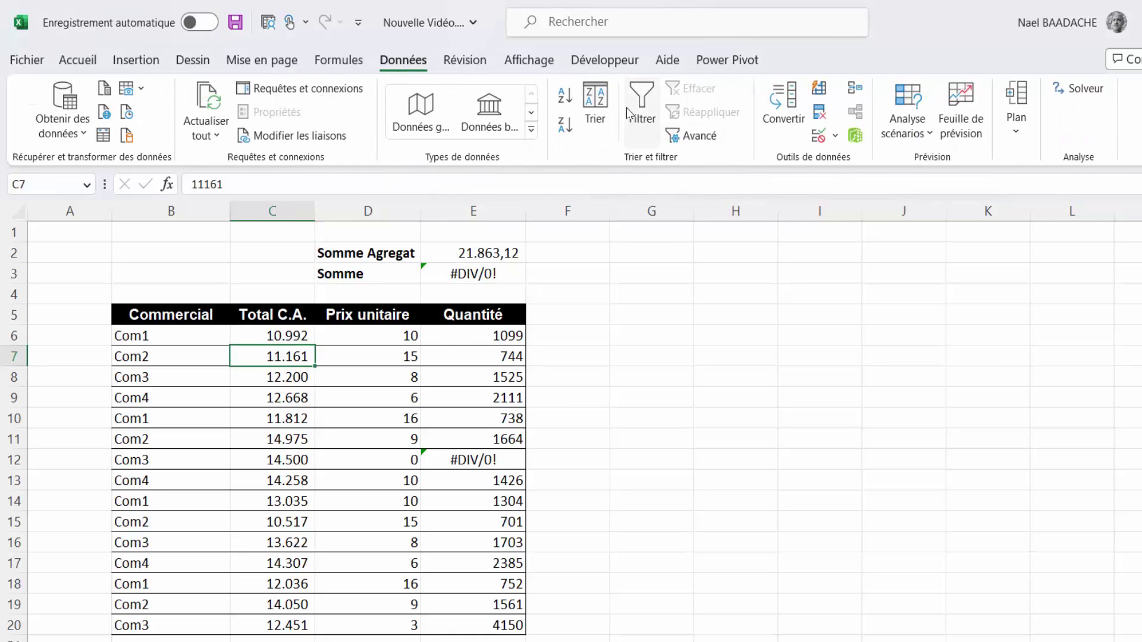
pyautogui.click(628, 116)
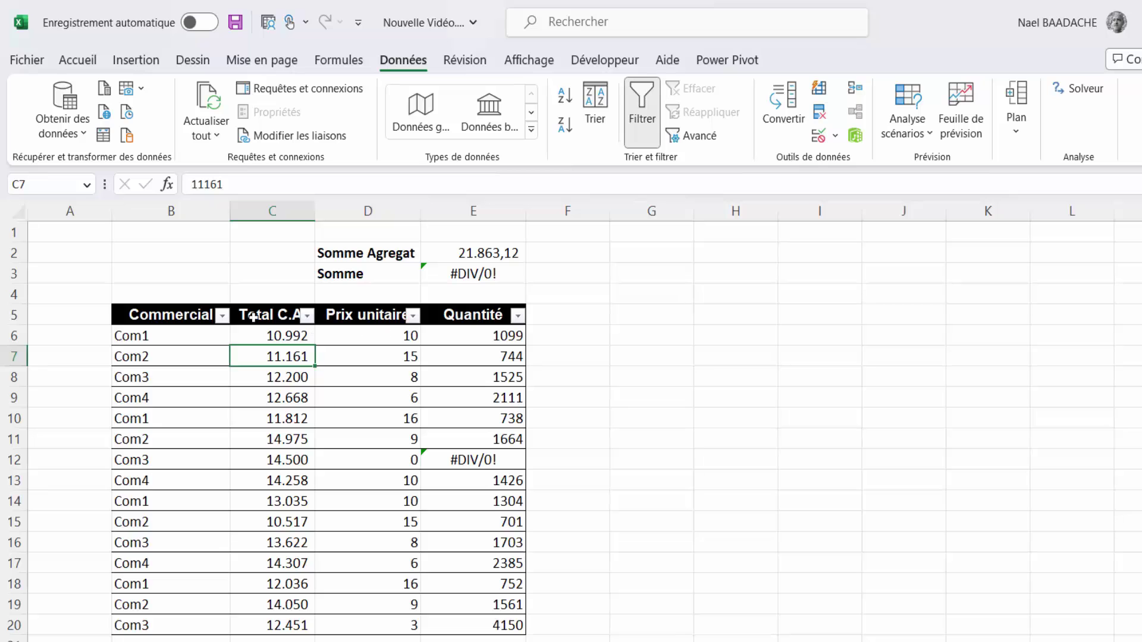
pyautogui.click(222, 316)
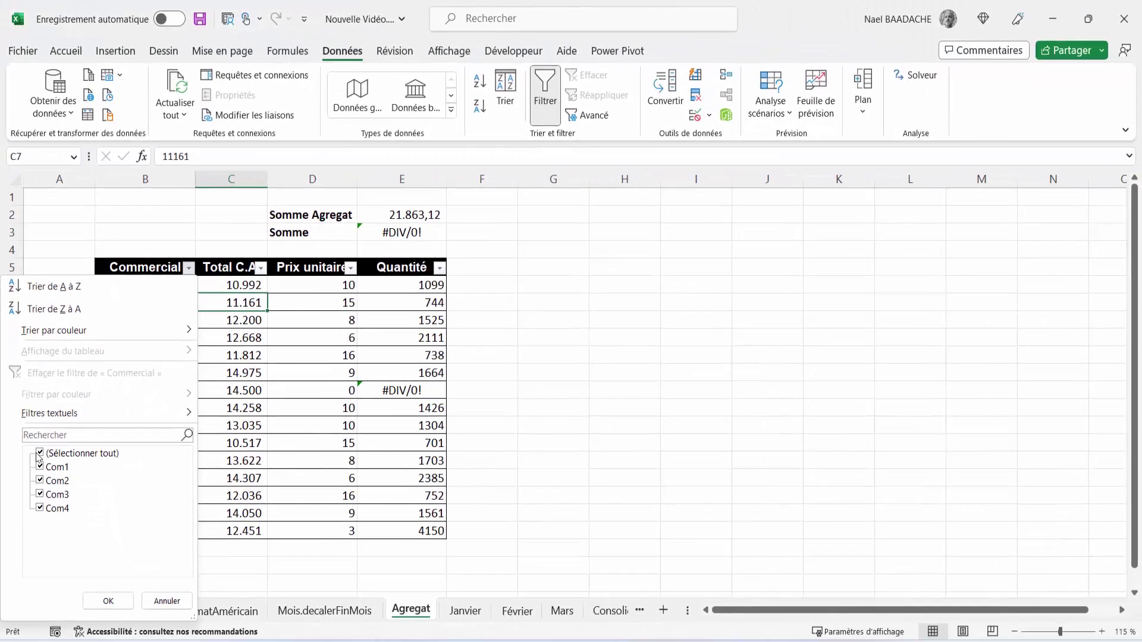
pyautogui.click(39, 454)
pyautogui.click(39, 467)
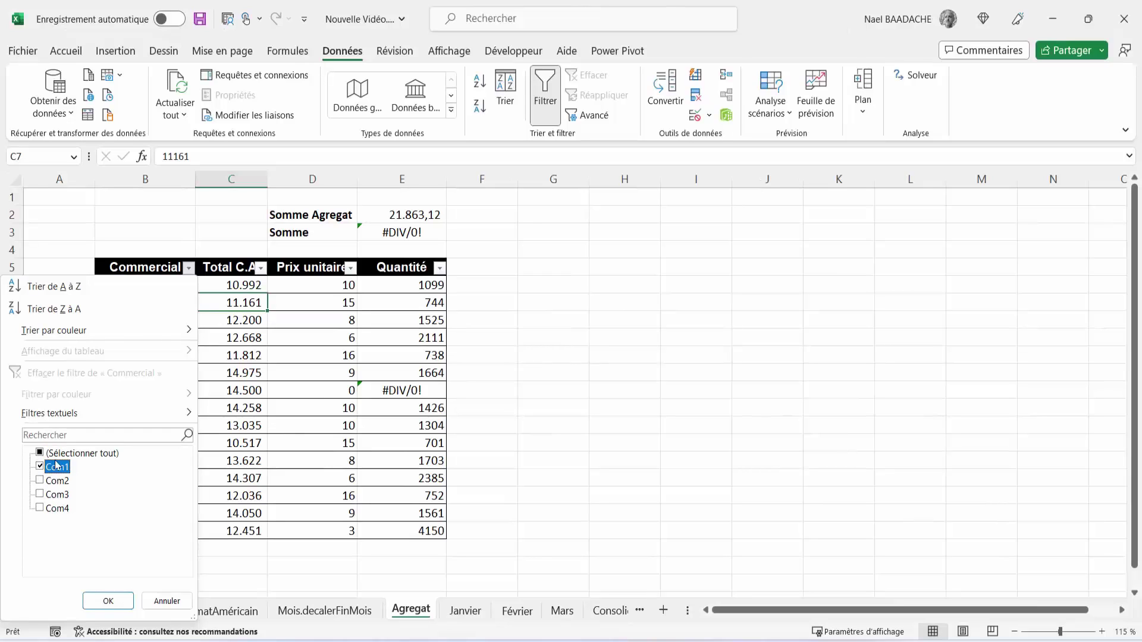
pyautogui.click(107, 600)
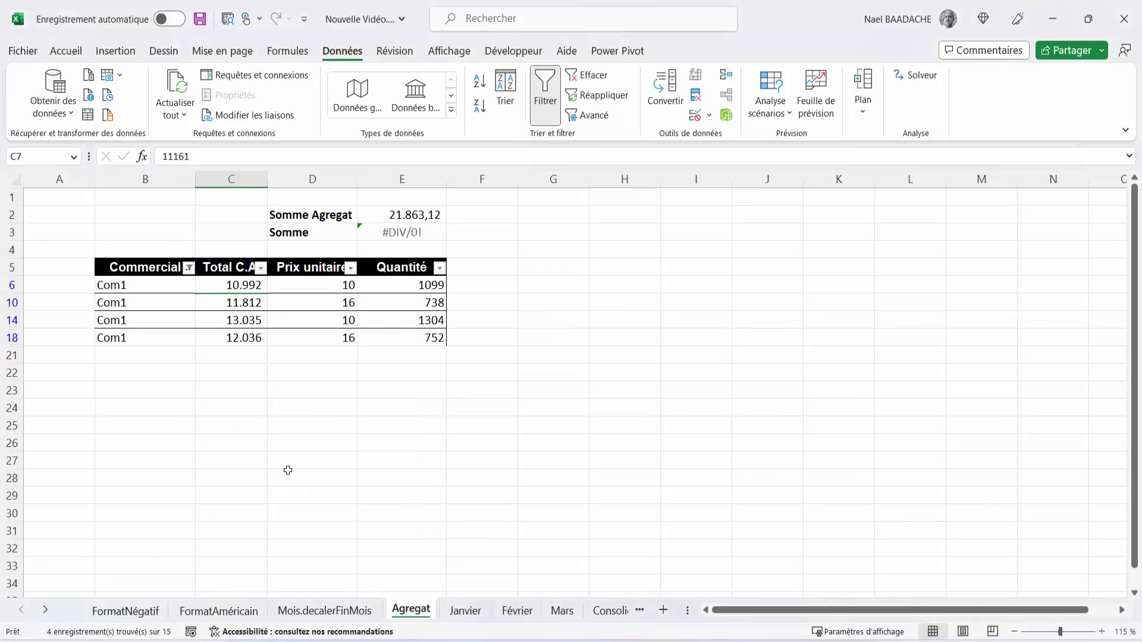
pyautogui.click(415, 216)
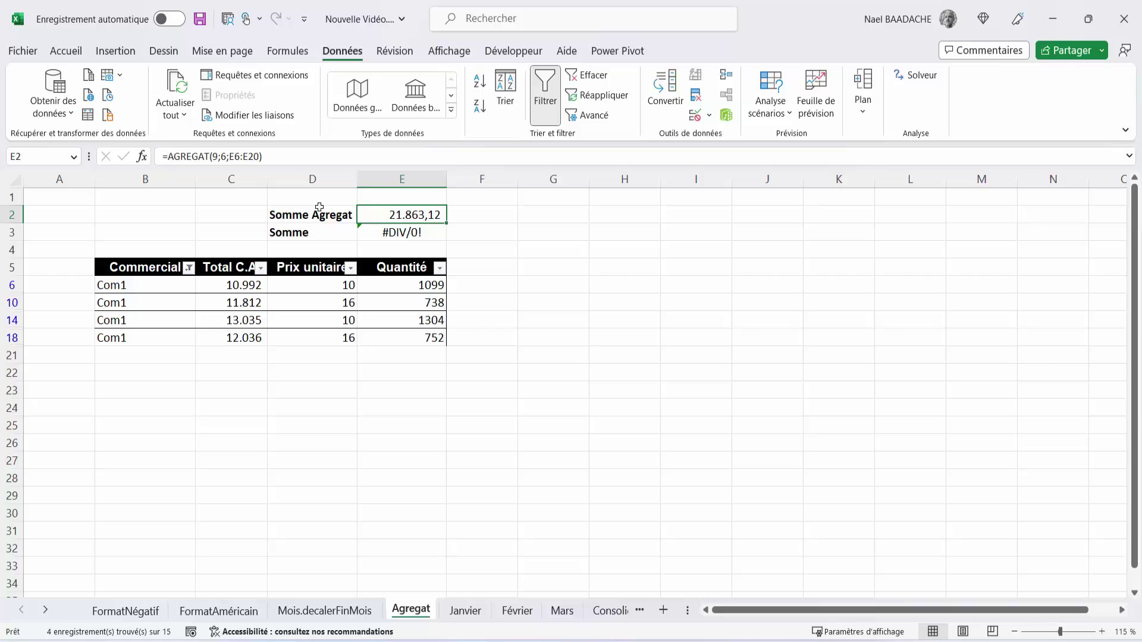
# Change E2's AGREGAT option from 6 to 3, making =AGREGAT(9;3;E6:E20) total 3.893,20.
pyautogui.press('F2')
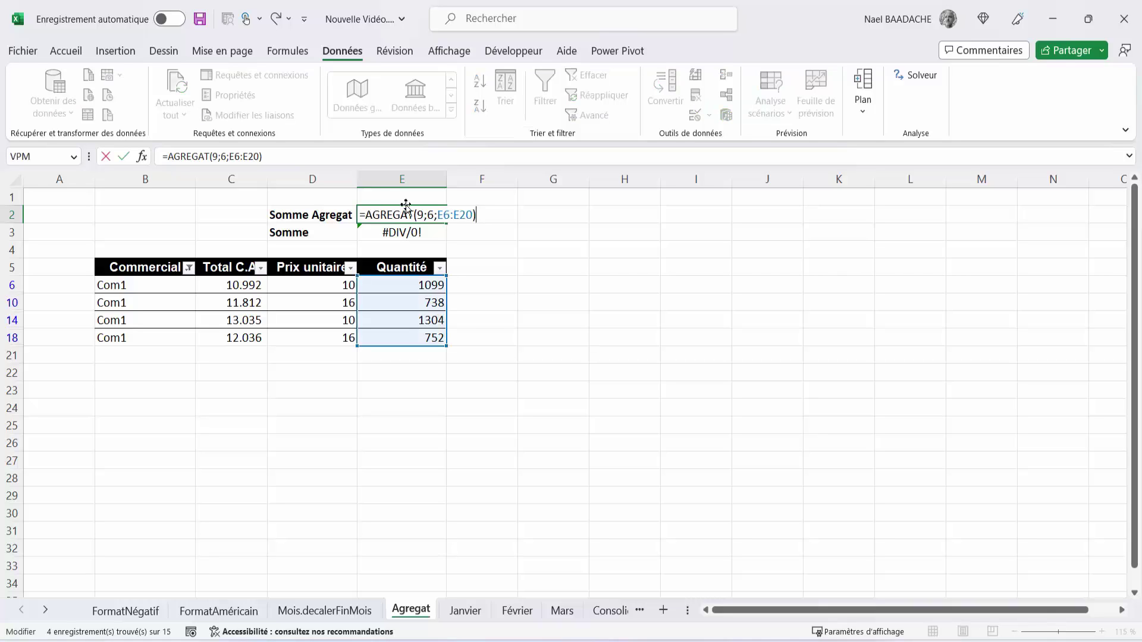
pyautogui.click(434, 217)
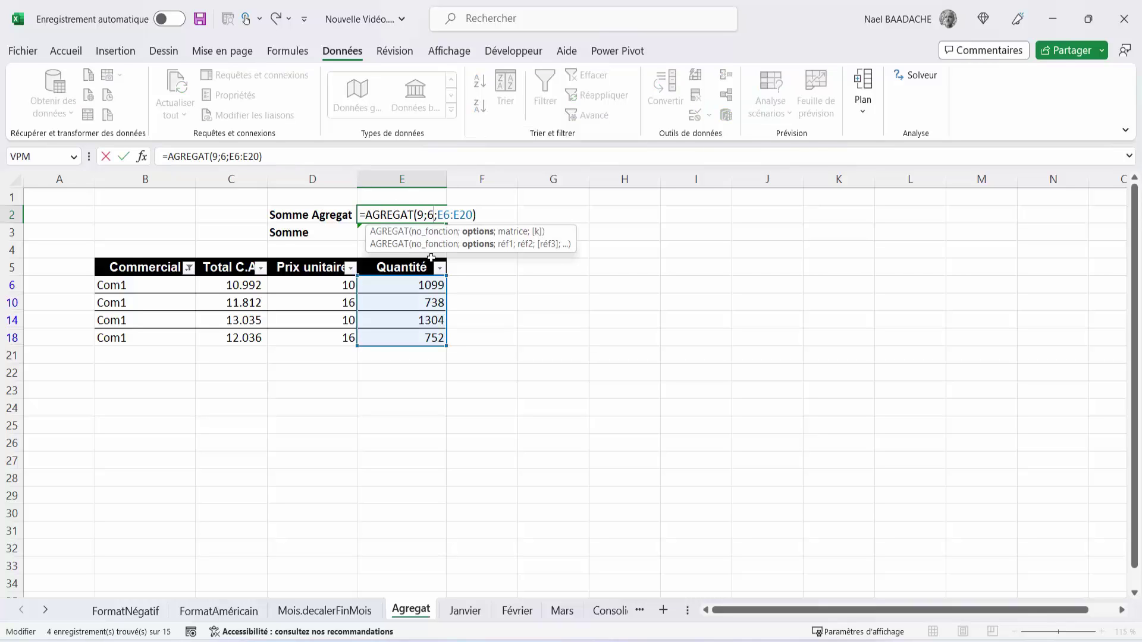
pyautogui.press('BackSpace')
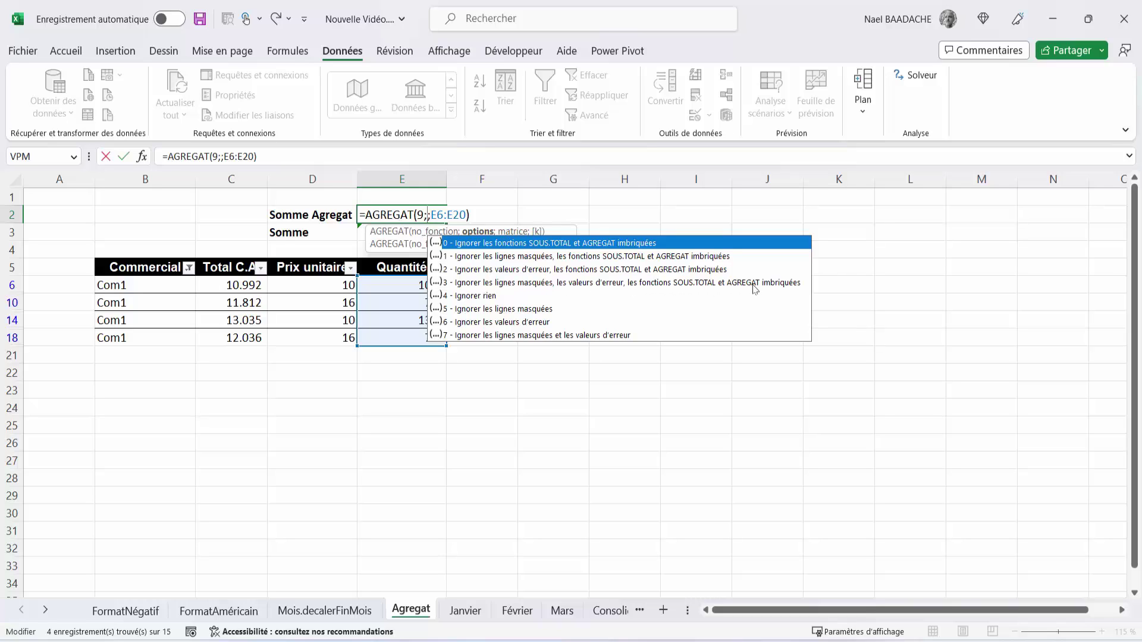
pyautogui.doubleClick(547, 288)
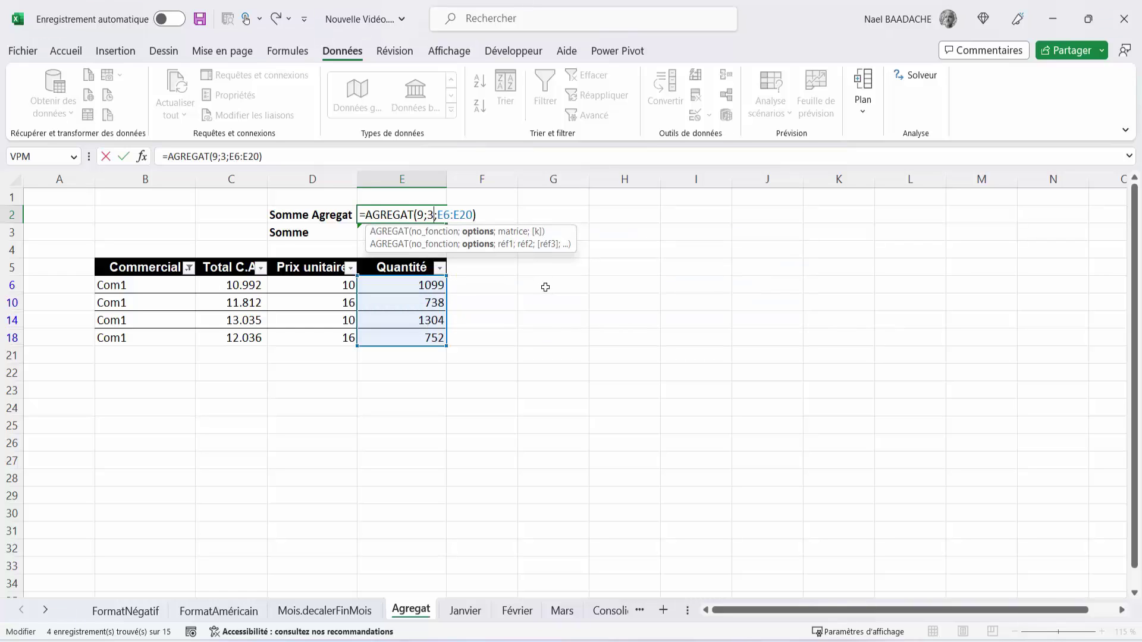
pyautogui.press('Return')
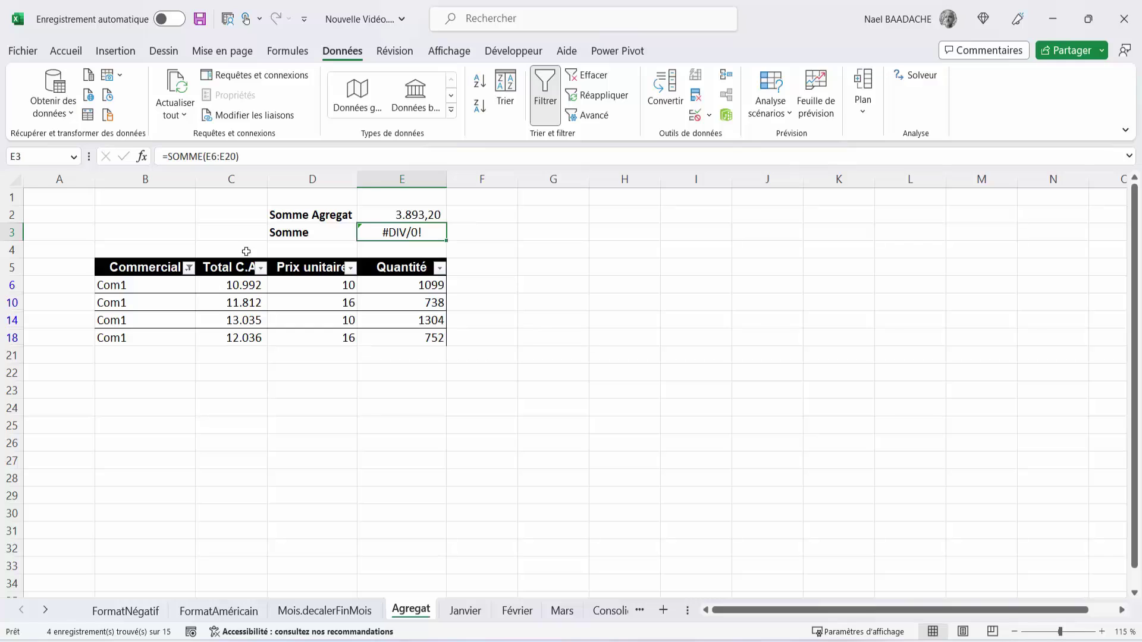
pyautogui.click(394, 215)
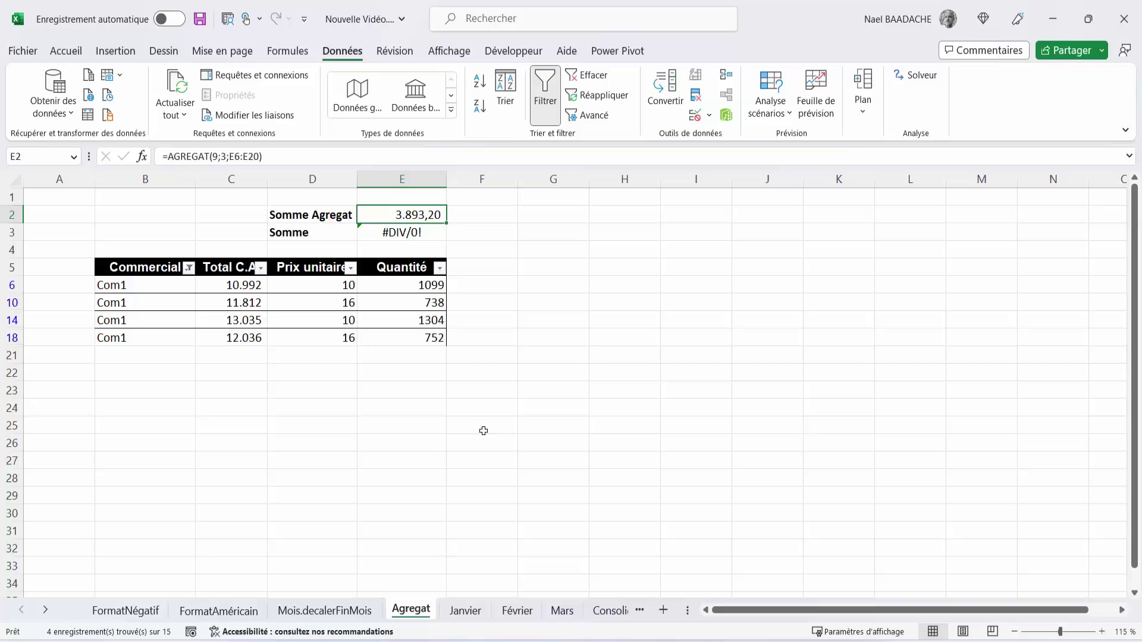
# Look through the Janvier, Février and Mars sheets, then select D3 on the Consolider sheet.
pyautogui.click(465, 611)
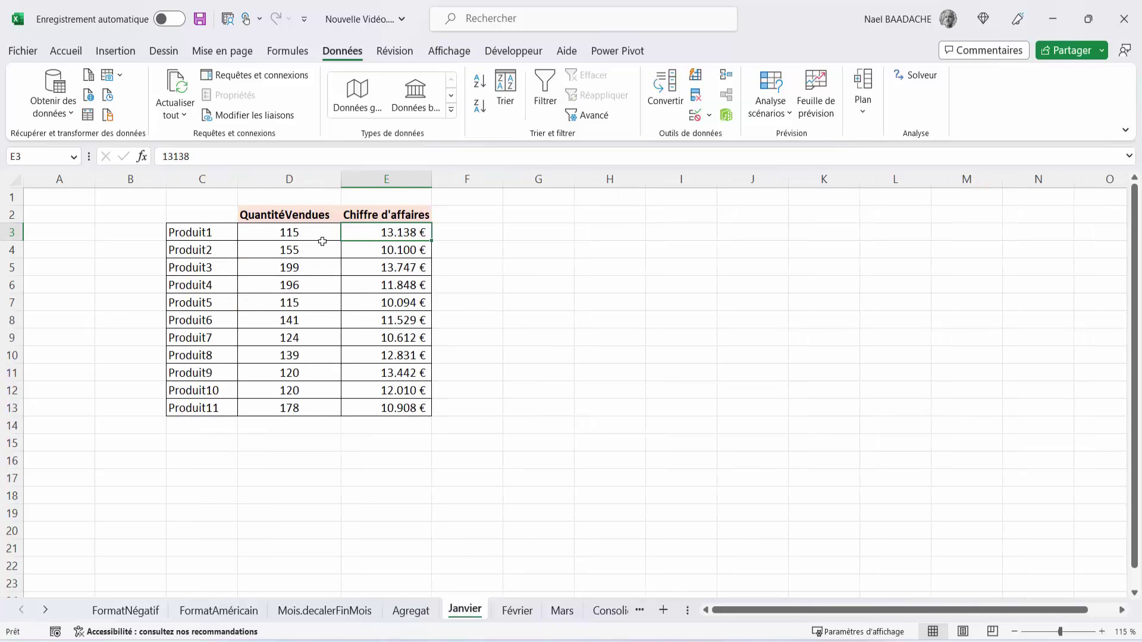
pyautogui.click(518, 611)
pyautogui.moveTo(300, 234); pyautogui.dragTo(297, 287)
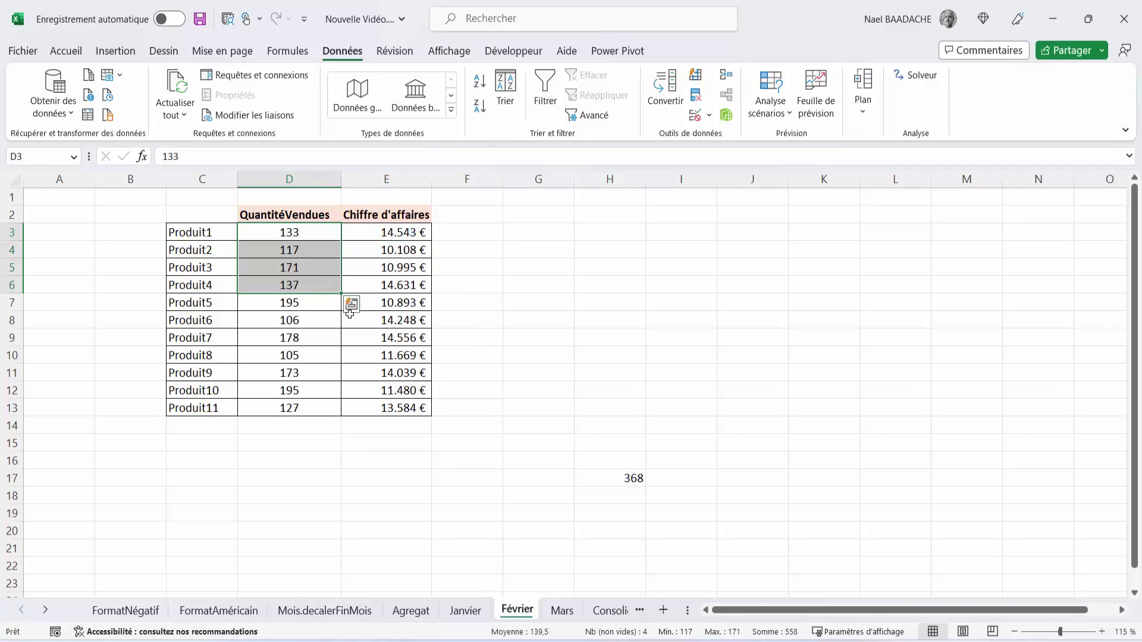
pyautogui.click(564, 610)
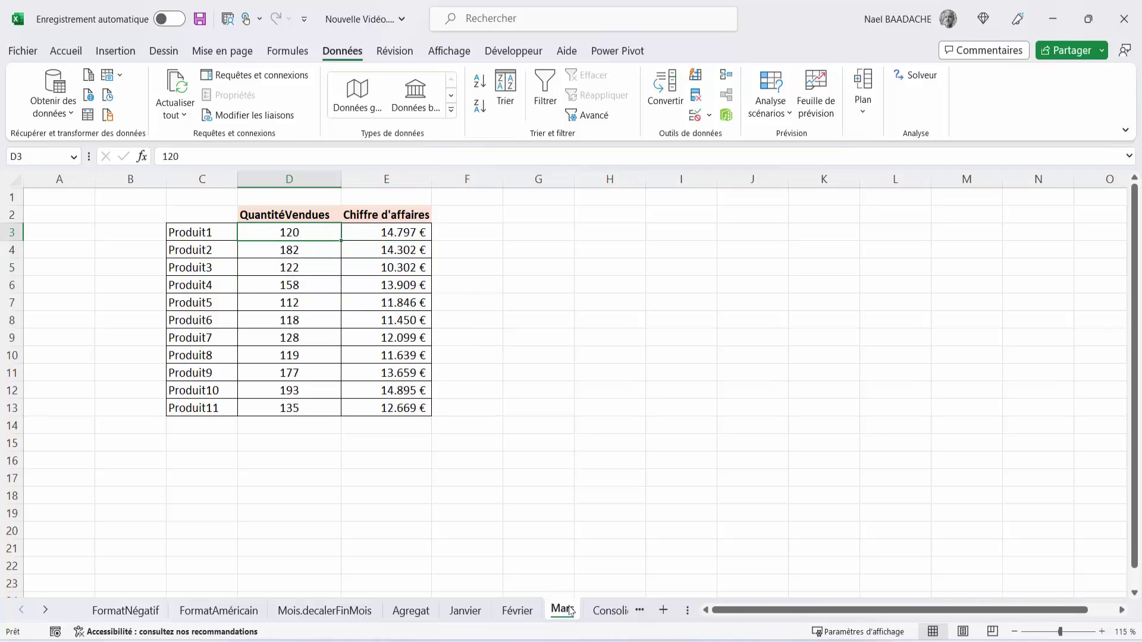
pyautogui.click(610, 611)
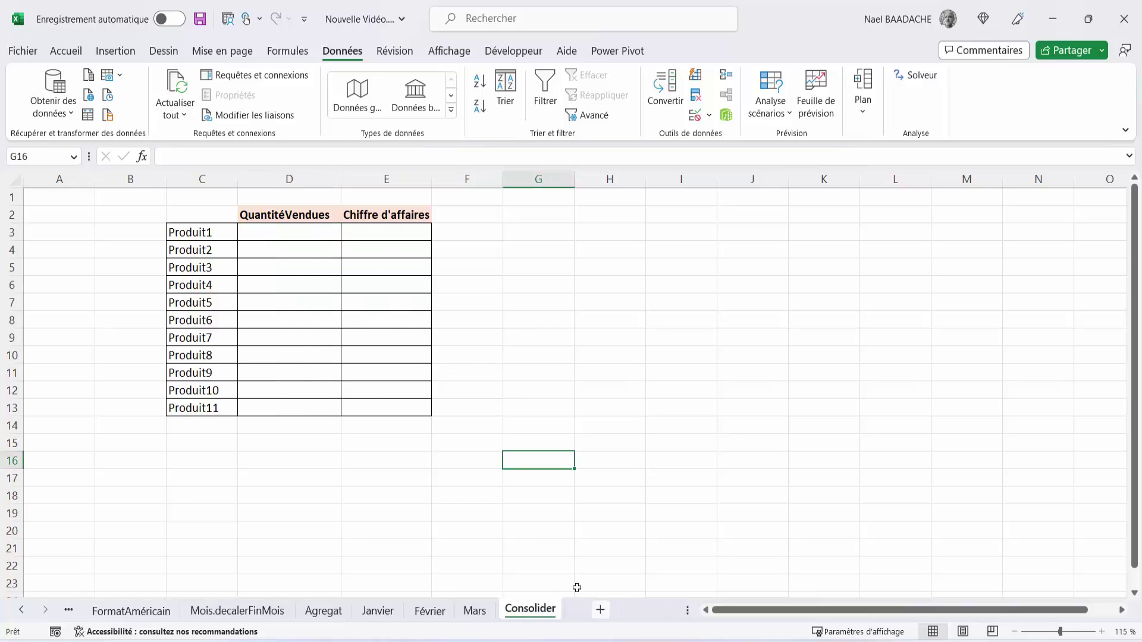
pyautogui.click(306, 230)
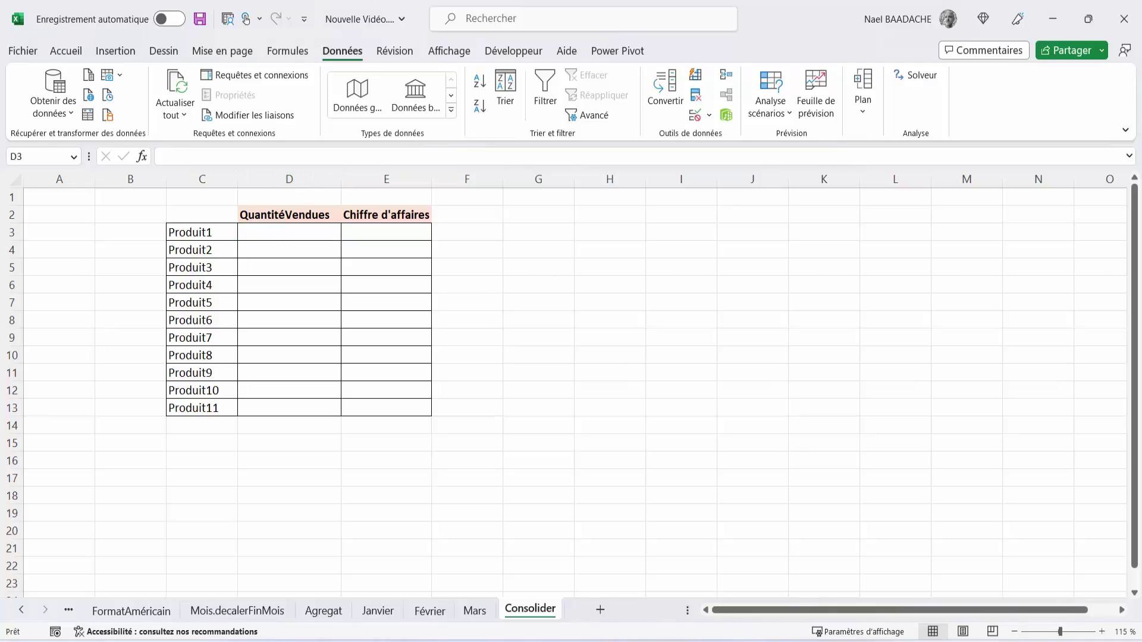
# Fill D3:E13 with =SOMME(Janvier:Mars!D3) 3D sums, giving Produit1 368 units and 42.478 €.
pyautogui.click(295, 304)
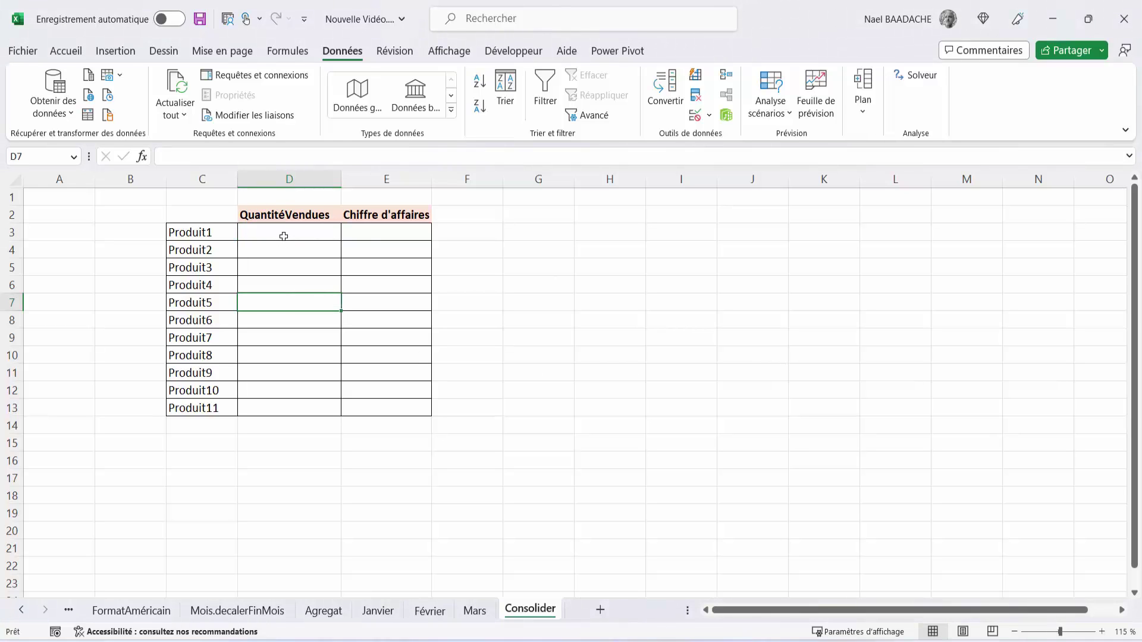
pyautogui.moveTo(284, 236); pyautogui.dragTo(378, 405)
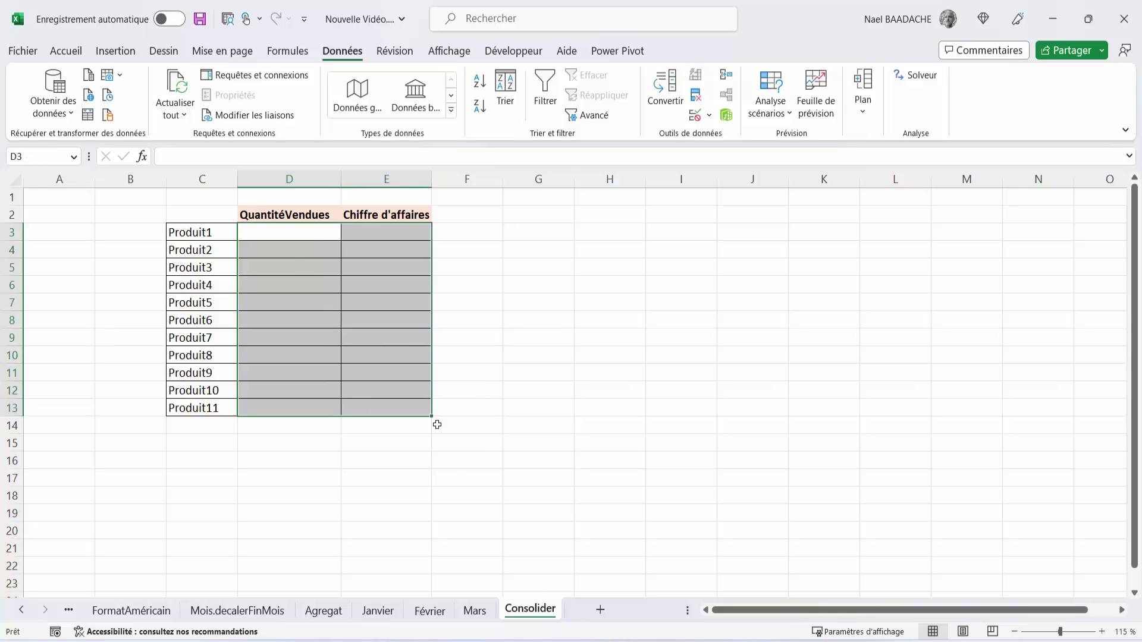
pyautogui.write('=so')
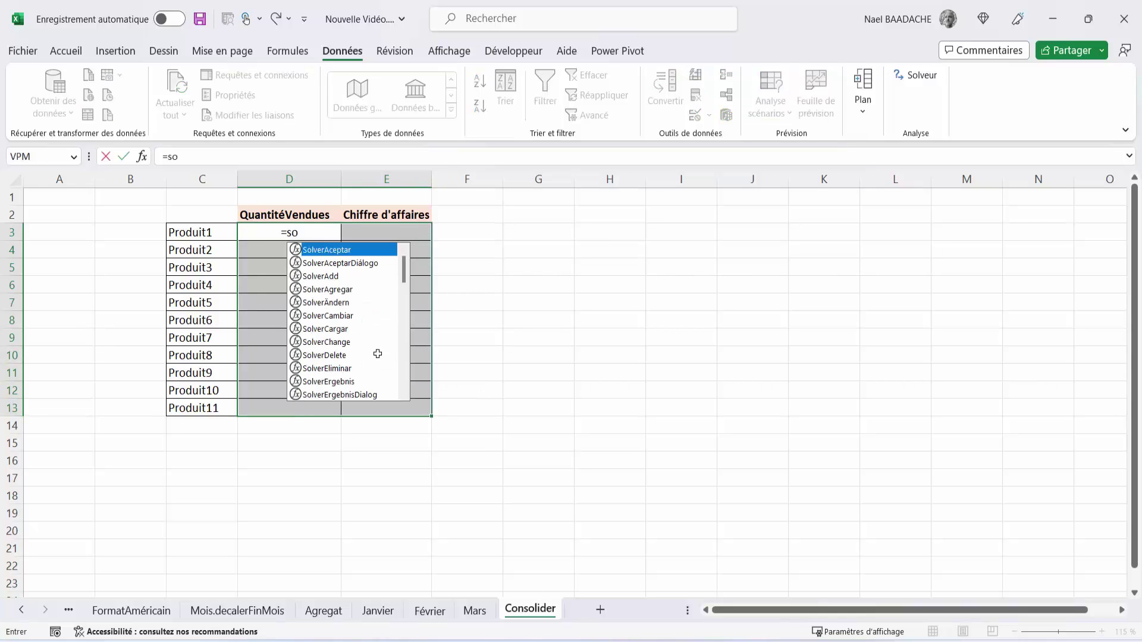
pyautogui.write('mme(')
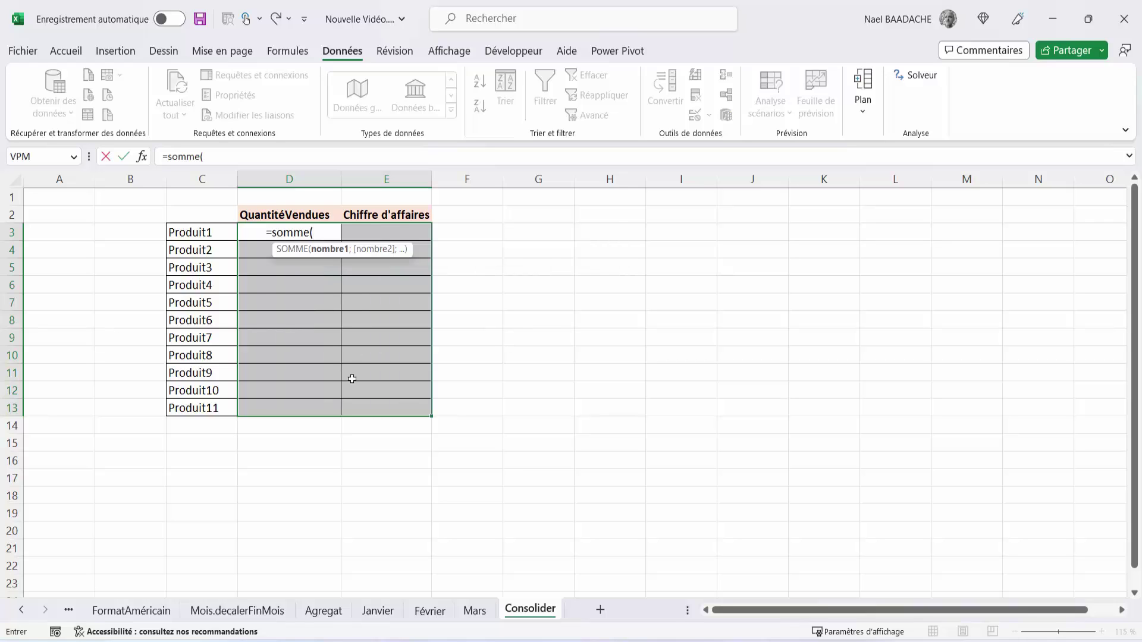
pyautogui.click(381, 612)
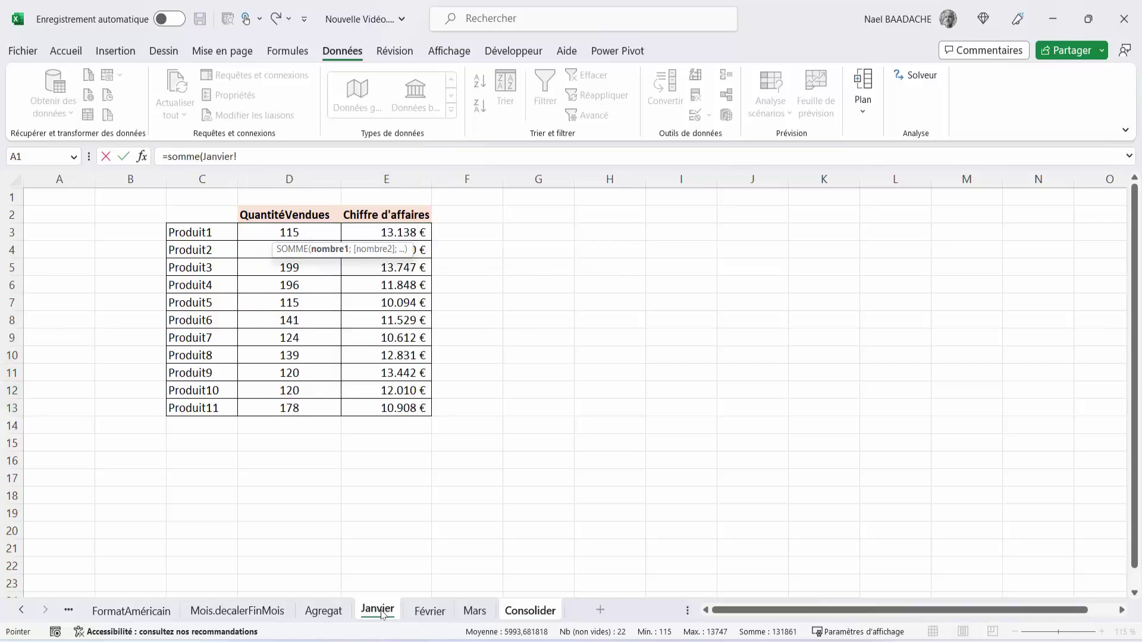
pyautogui.click(285, 234)
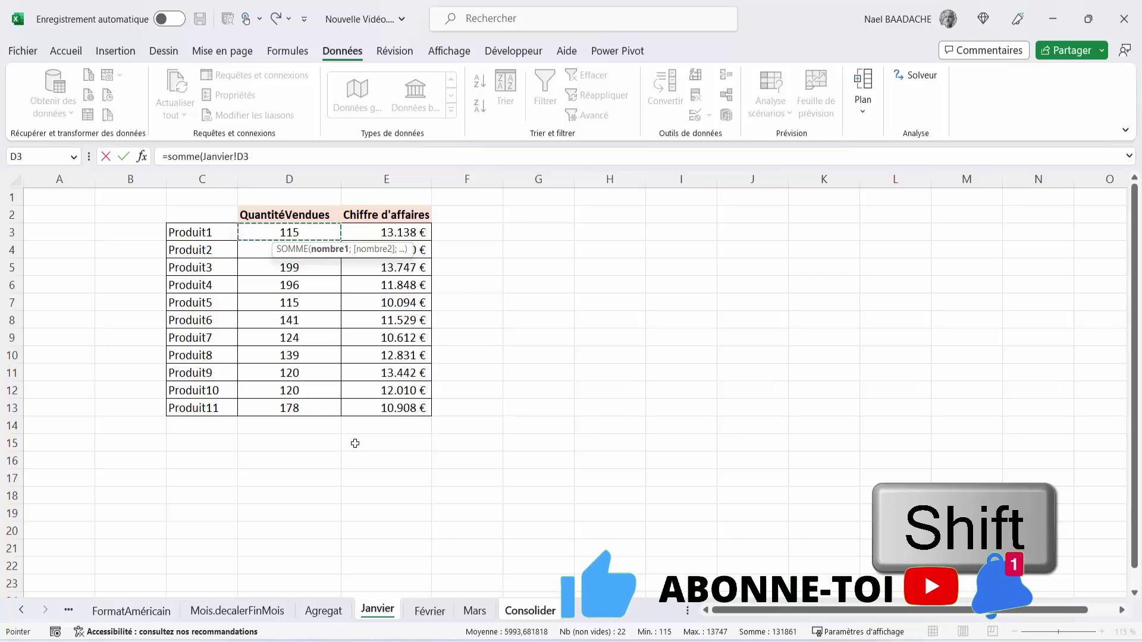
pyautogui.keyDown('shift'); pyautogui.click(477, 613); pyautogui.keyUp('shift')
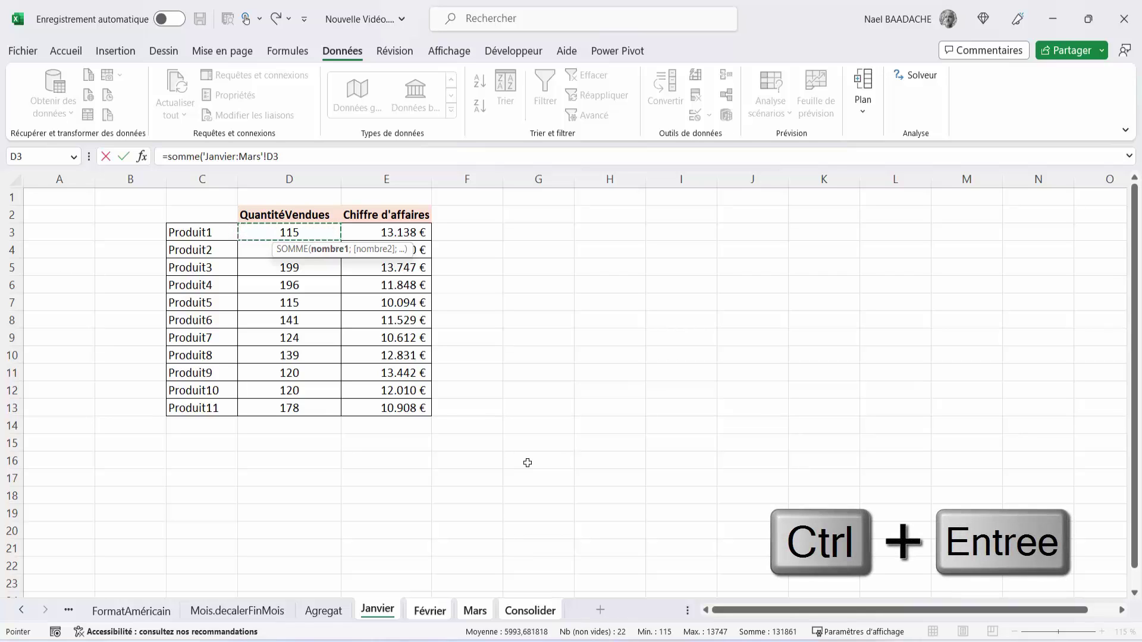
pyautogui.hotkey('ctrl', 'Return')
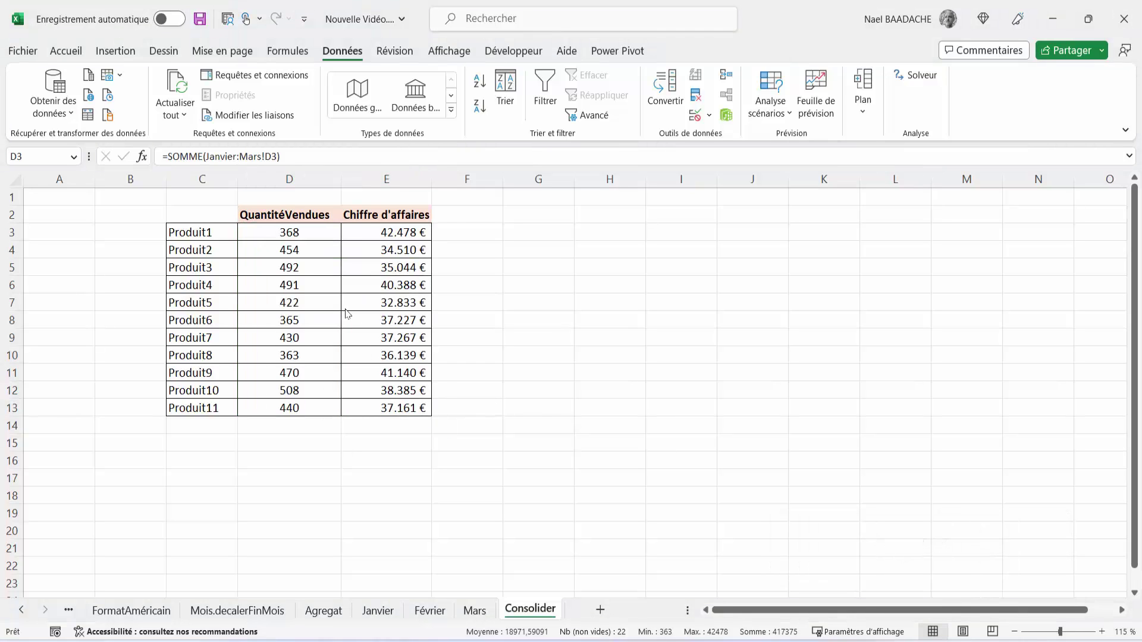
pyautogui.click(325, 299)
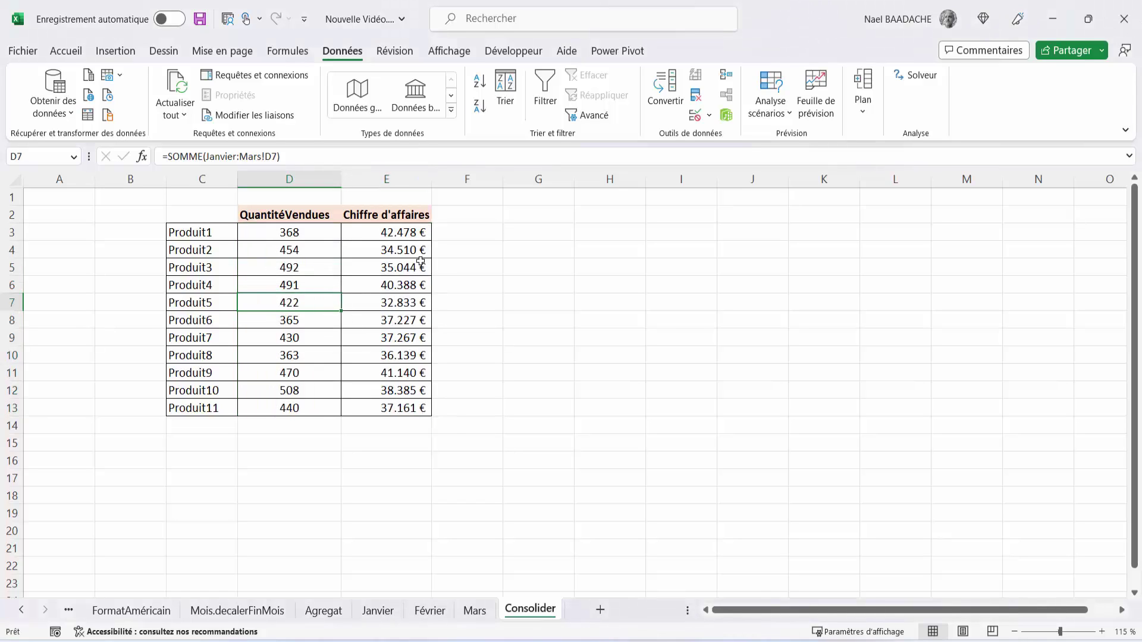